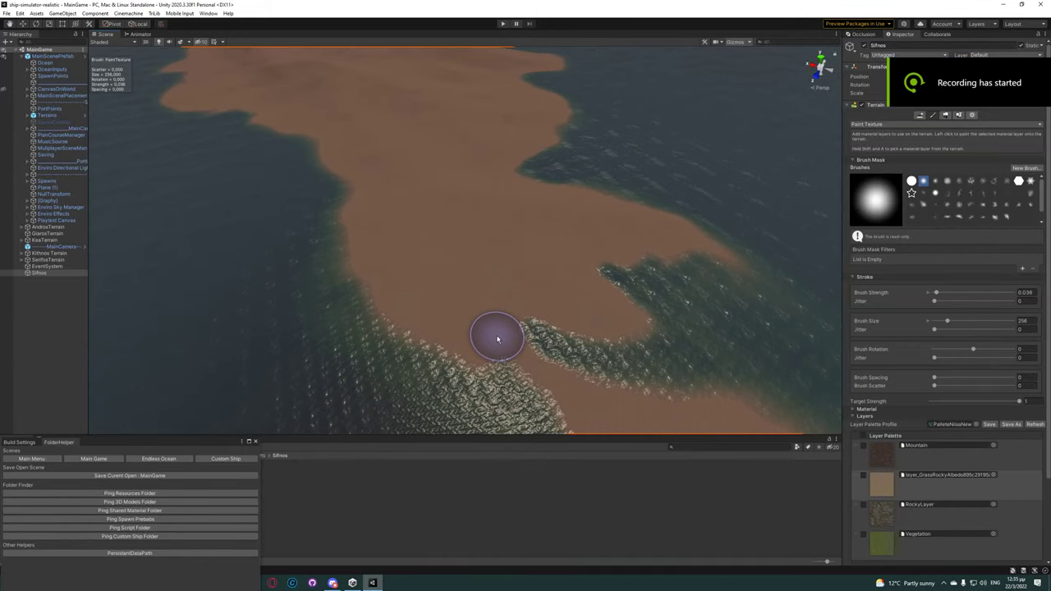
Paint a green shallow-water band along the Sifnos coast
scroll(497, 339, down, 3)
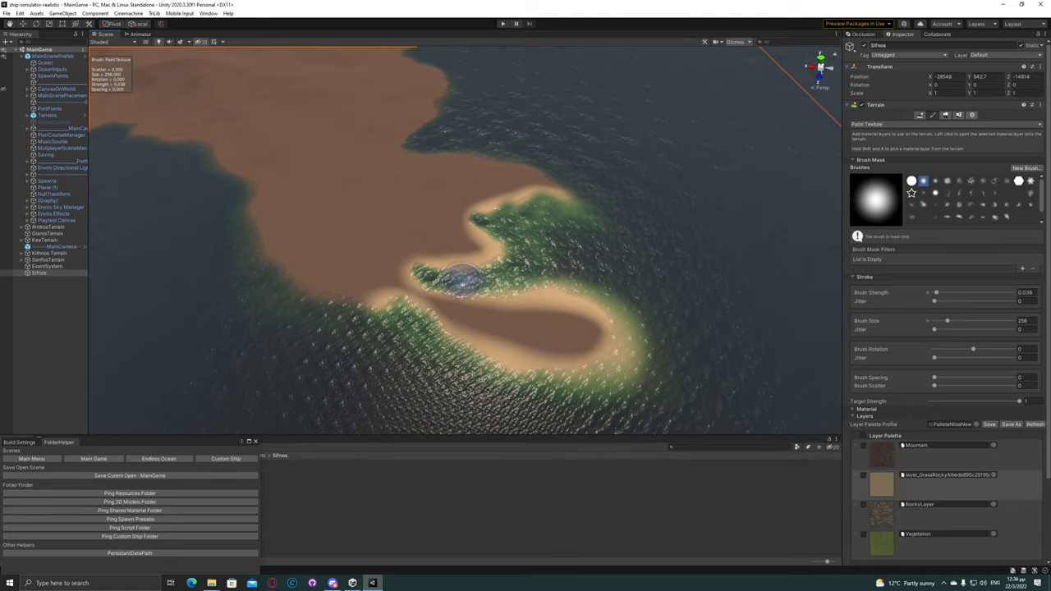
right_drag(414, 344, 414, 343)
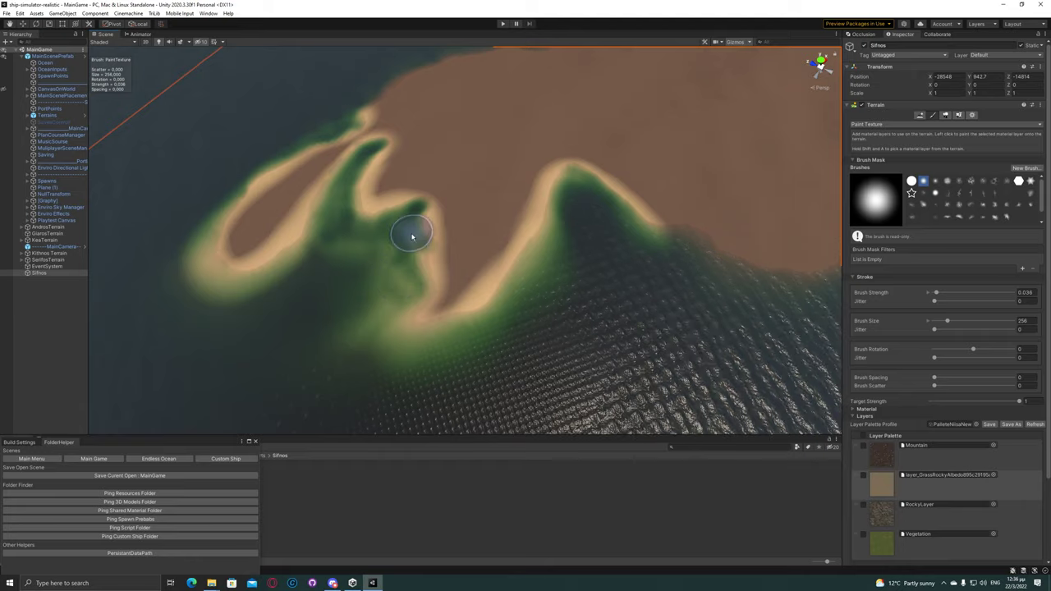
right_drag(424, 219, 427, 222)
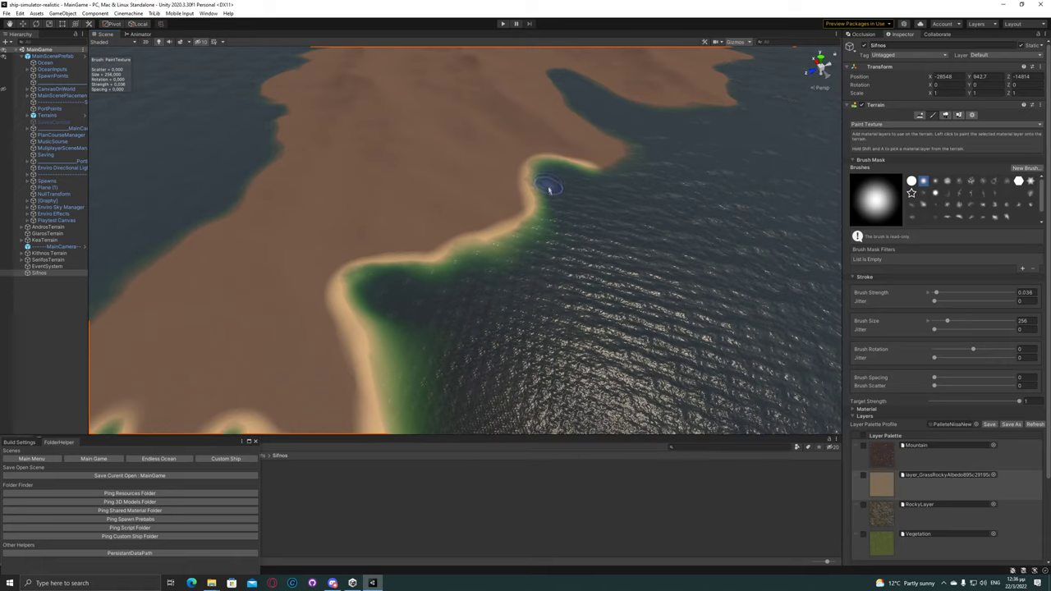
scroll(673, 216, up, 5)
mouse_move(404, 349)
mouse_down()
mouse_move(348, 383)
mouse_move(531, 327)
mouse_move(479, 347)
mouse_move(539, 272)
mouse_move(575, 180)
mouse_move(574, 141)
mouse_up()
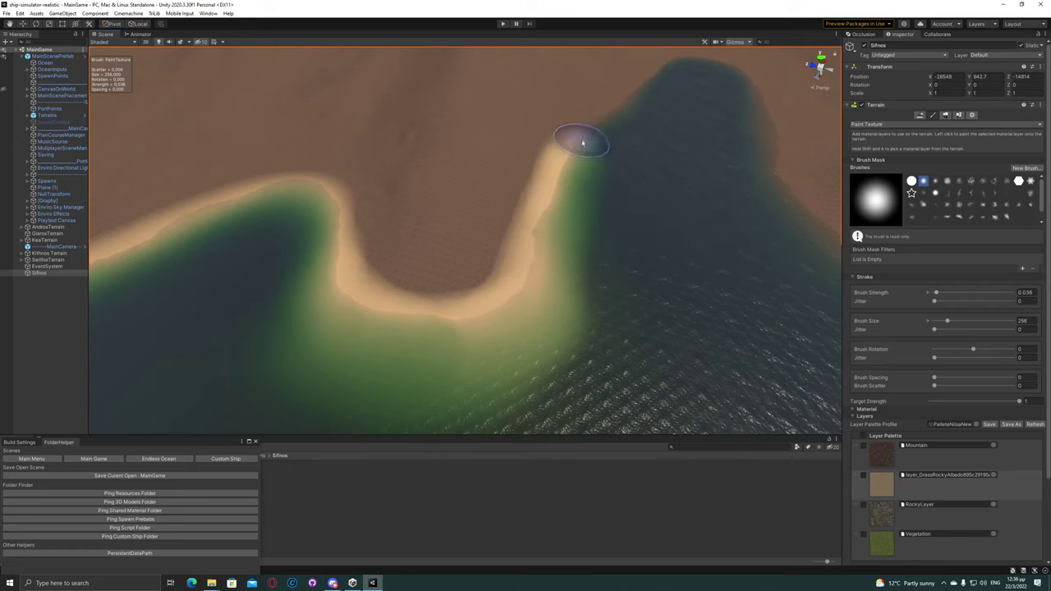
Paint pale sand near the shore and up the coast's left edge
right_drag(575, 141, 423, 309)
mouse_move(423, 308)
mouse_down()
mouse_move(446, 223)
mouse_move(439, 264)
mouse_up()
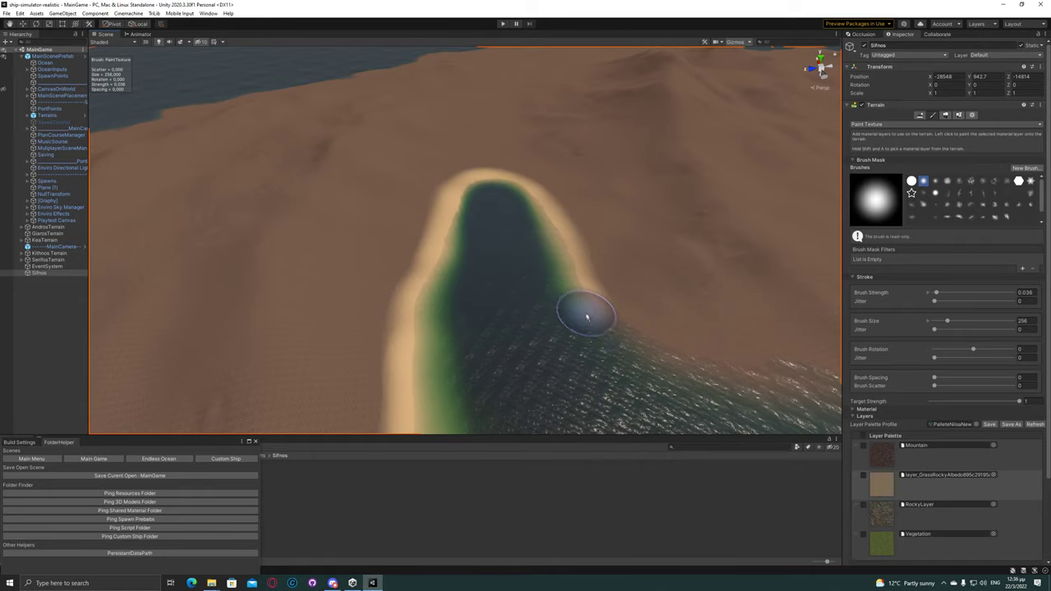
mouse_move(517, 335)
right_down()
mouse_move(403, 356)
mouse_move(472, 331)
right_up()
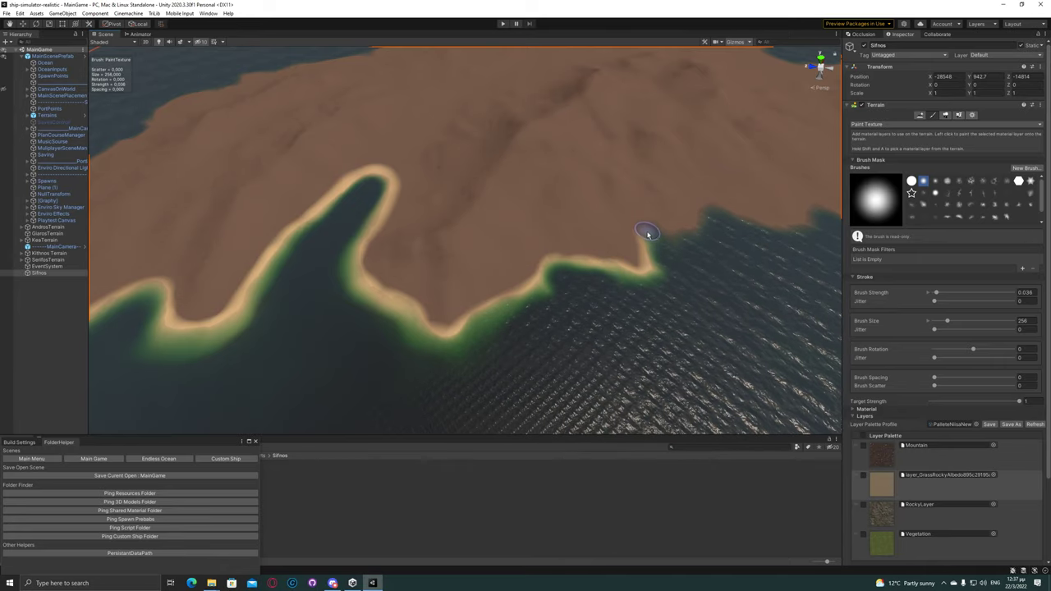
right_drag(694, 292, 378, 306)
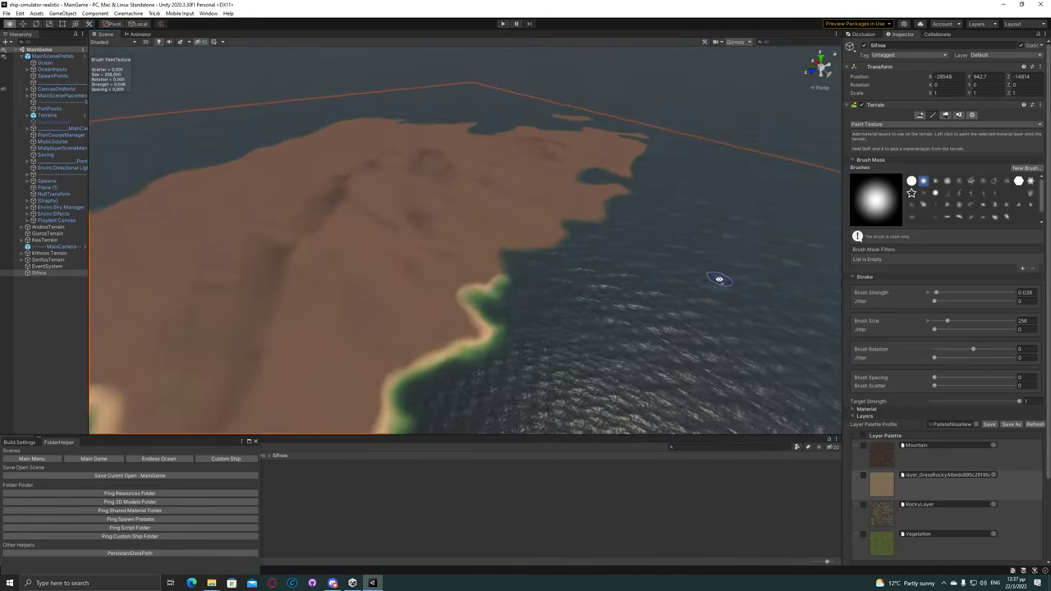
Brush pale sand strips and green shallows along the next shoreline sections
drag(378, 306, 393, 238)
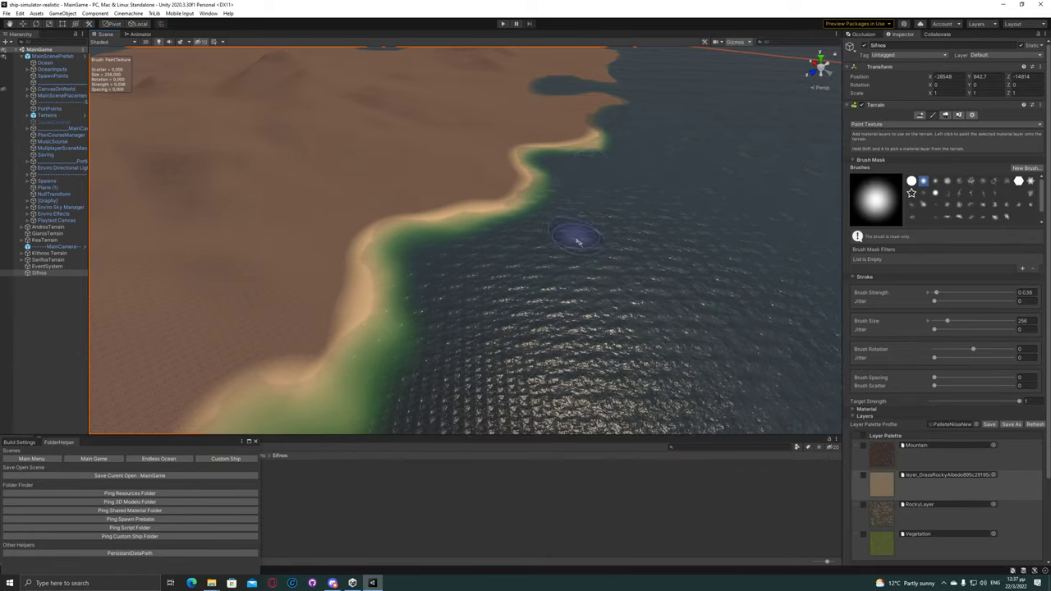
right_drag(573, 233, 424, 284)
mouse_move(425, 285)
mouse_down()
mouse_move(580, 255)
mouse_move(546, 235)
mouse_up()
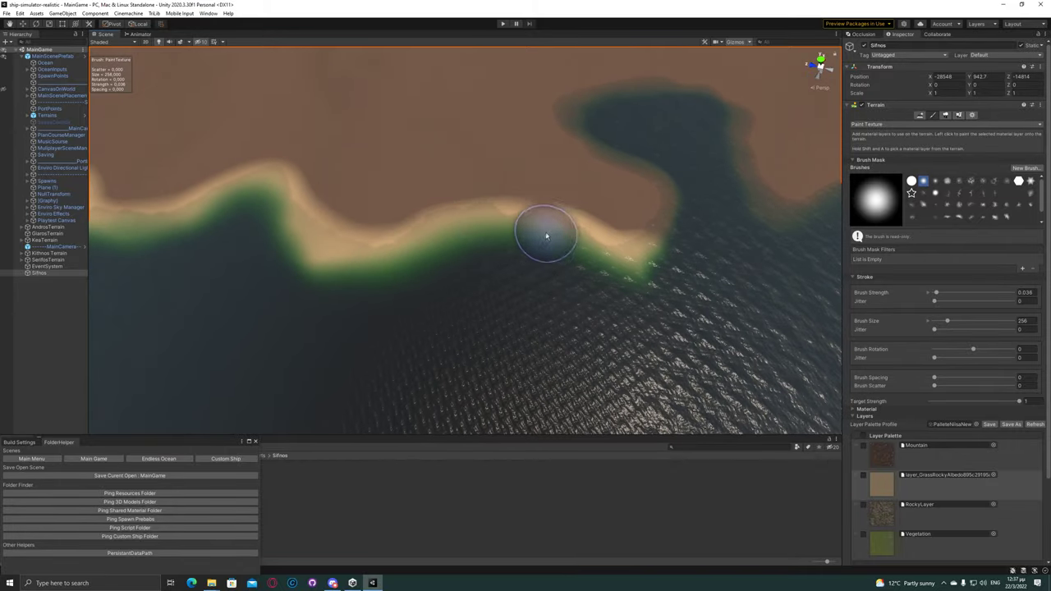
right_drag(669, 227, 492, 287)
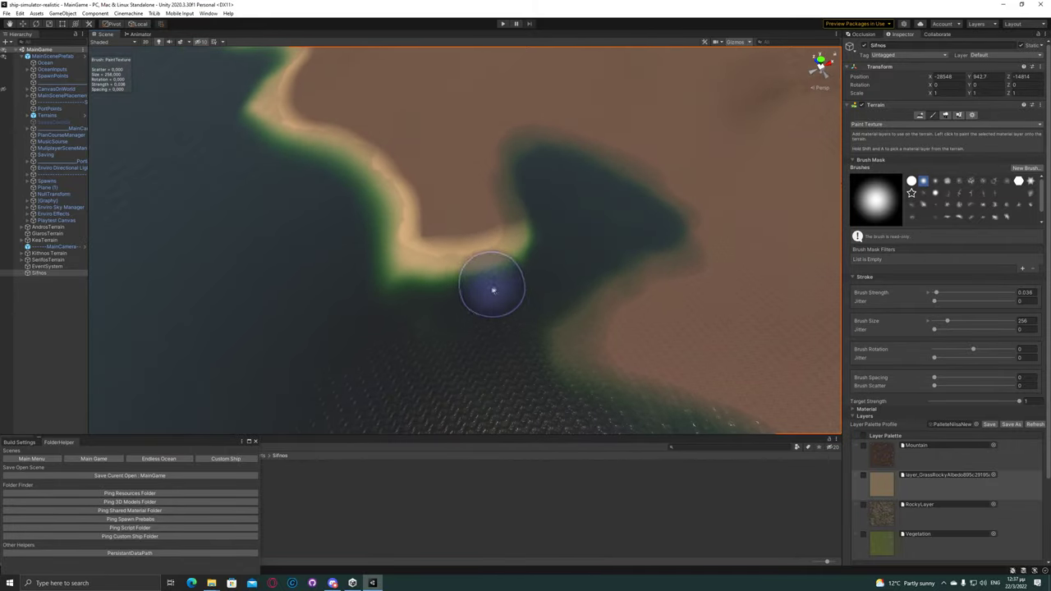
drag(508, 170, 659, 272)
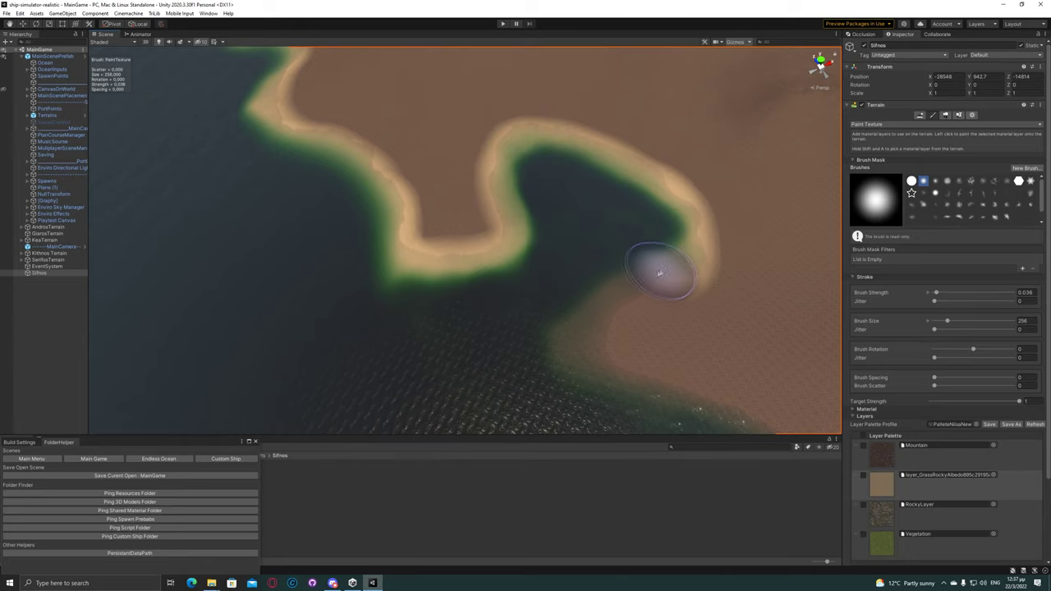
right_drag(589, 347, 496, 362)
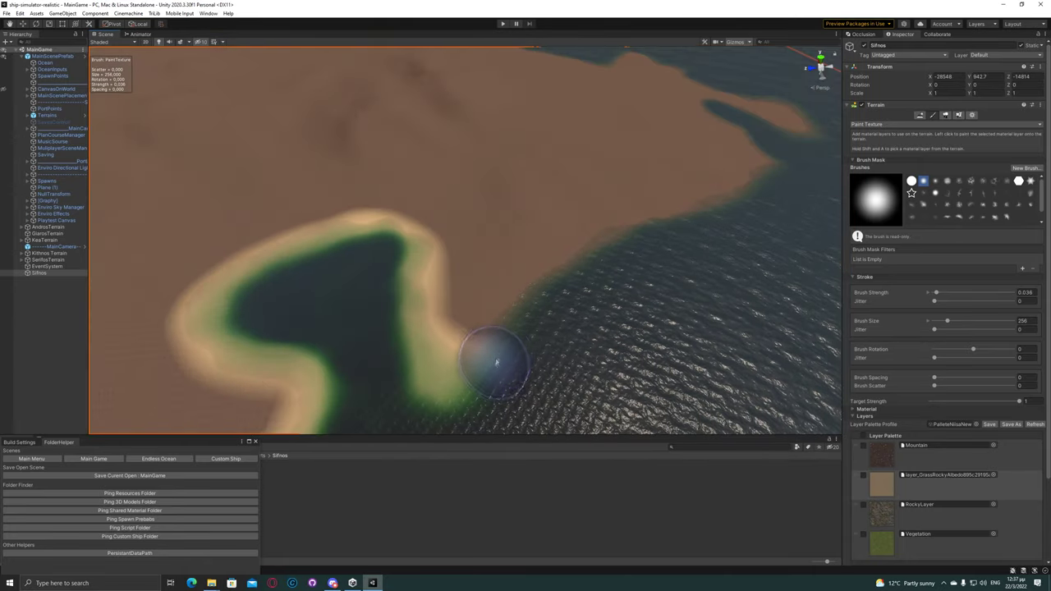
drag(496, 367, 648, 245)
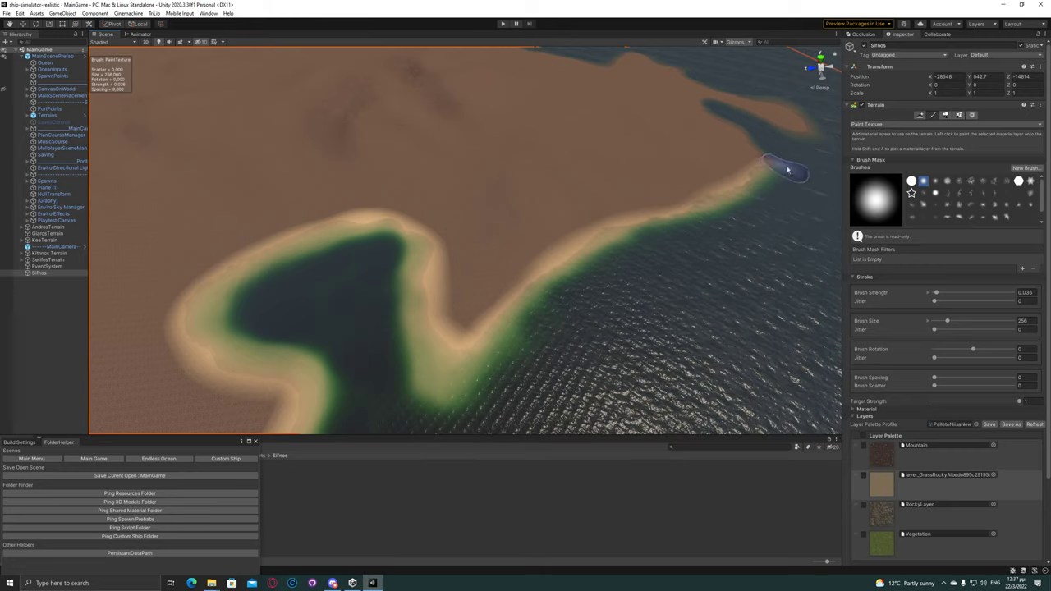
Add more sand strips and a light sand patch along further green shoreline
right_drag(647, 245, 327, 319)
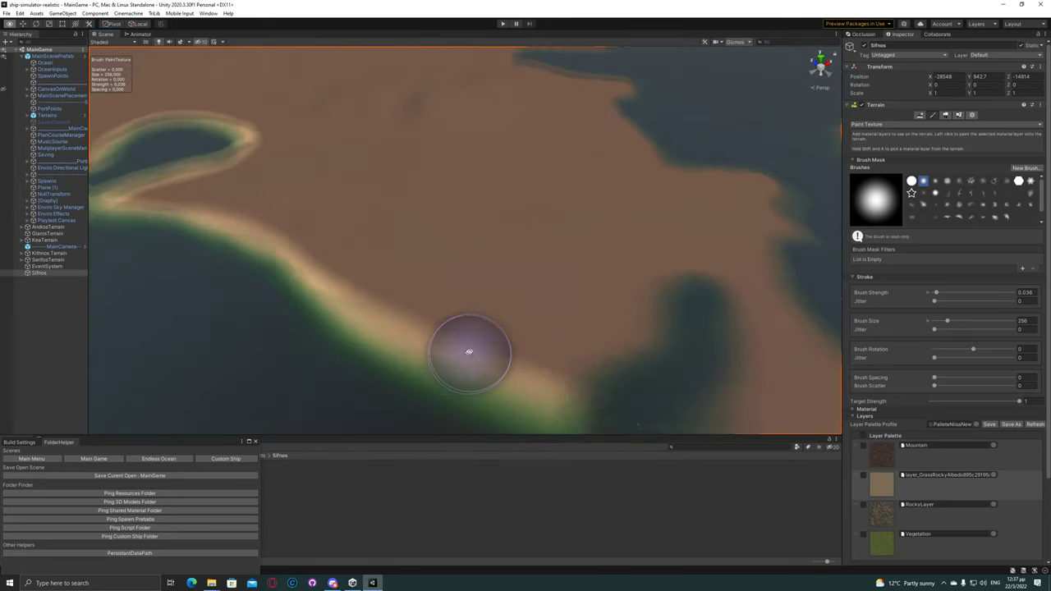
mouse_move(327, 319)
mouse_down()
mouse_move(484, 405)
mouse_move(687, 272)
mouse_up()
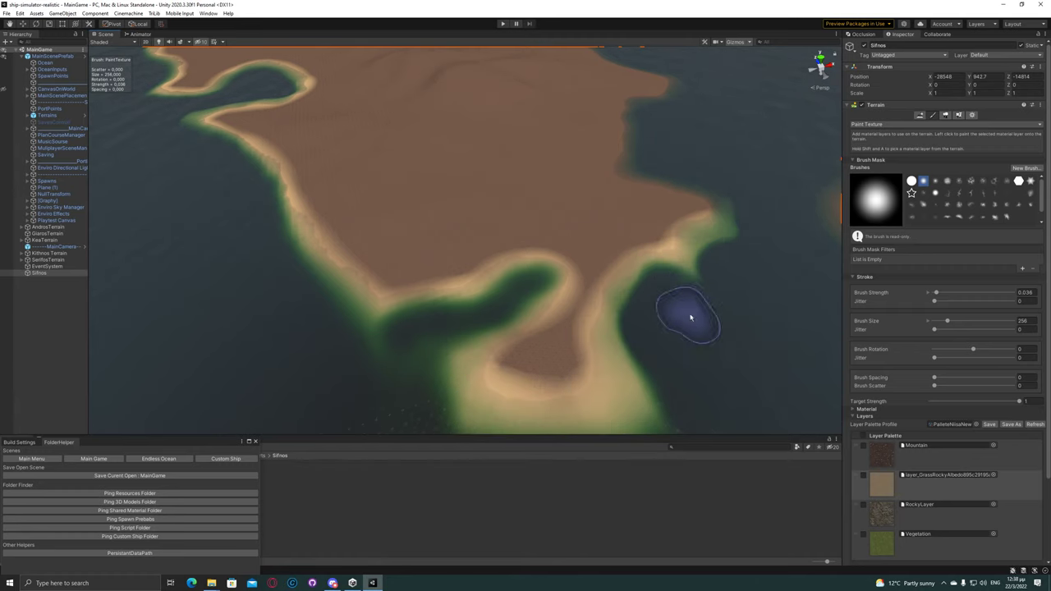
right_drag(689, 314, 460, 330)
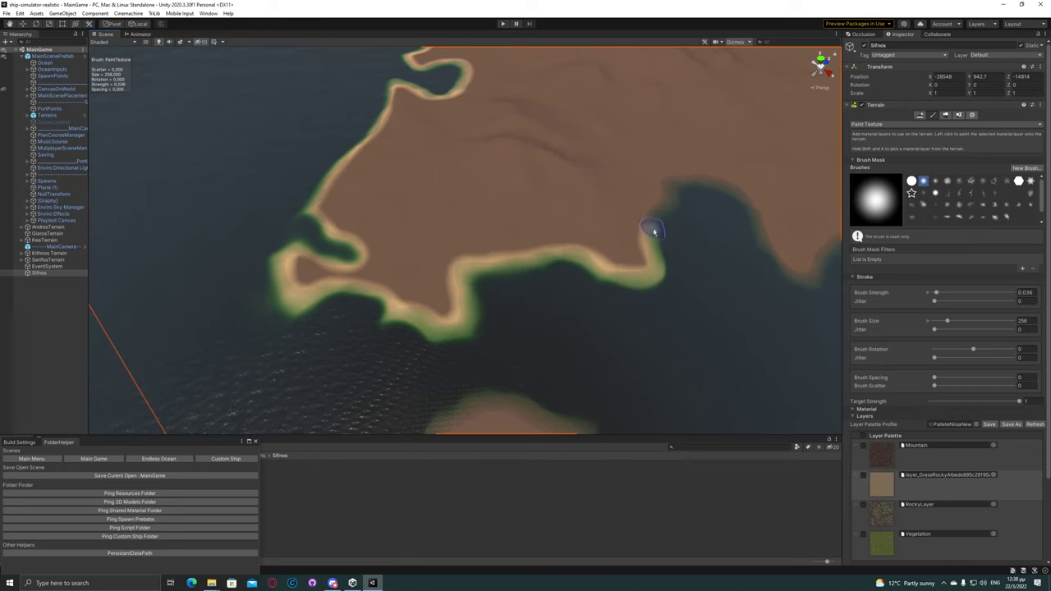
right_drag(658, 220, 606, 217)
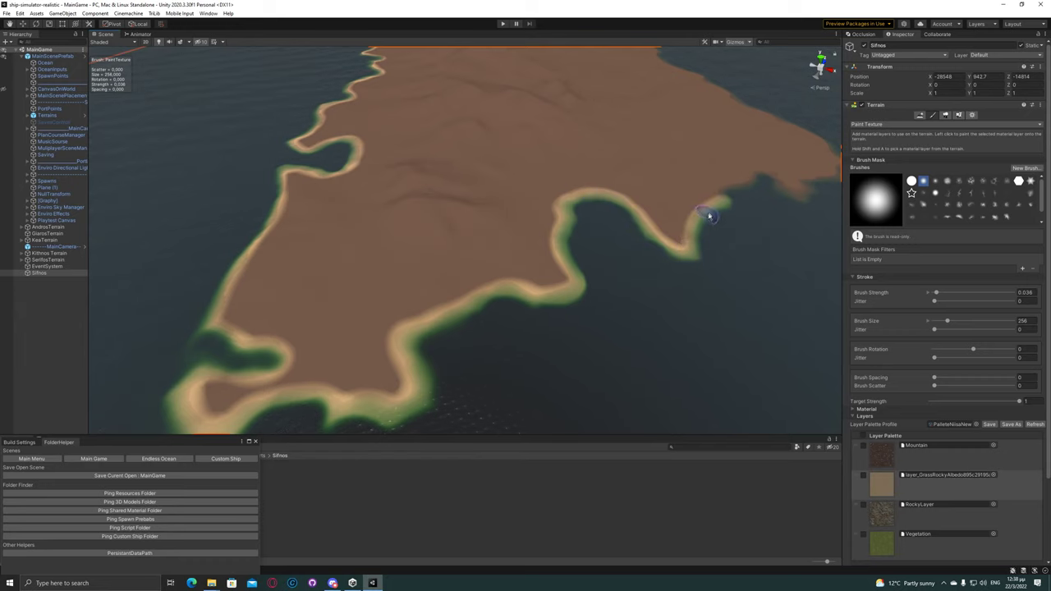
right_drag(706, 217, 459, 254)
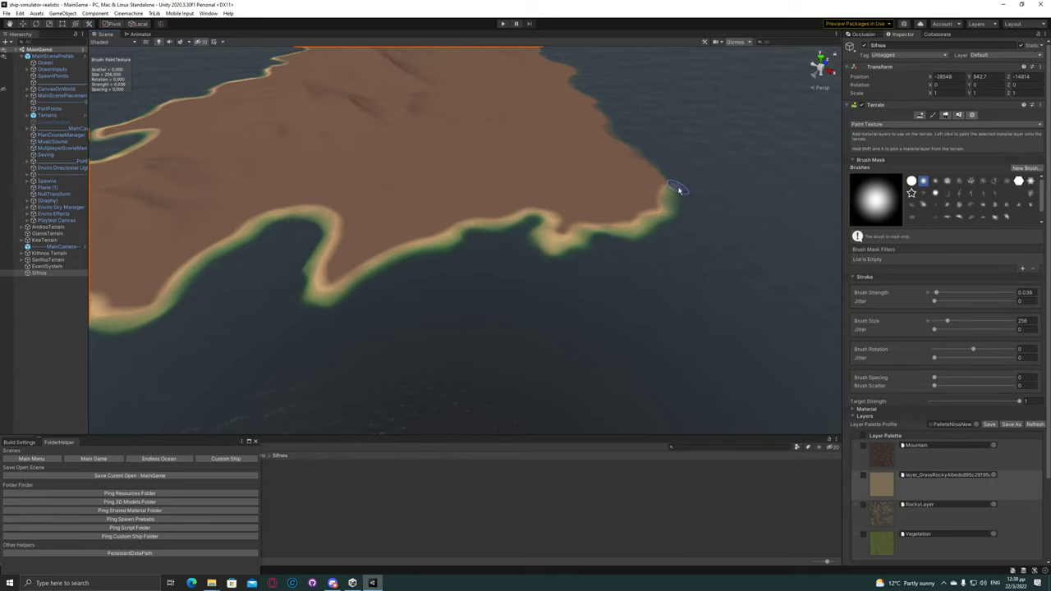
right_drag(649, 246, 454, 330)
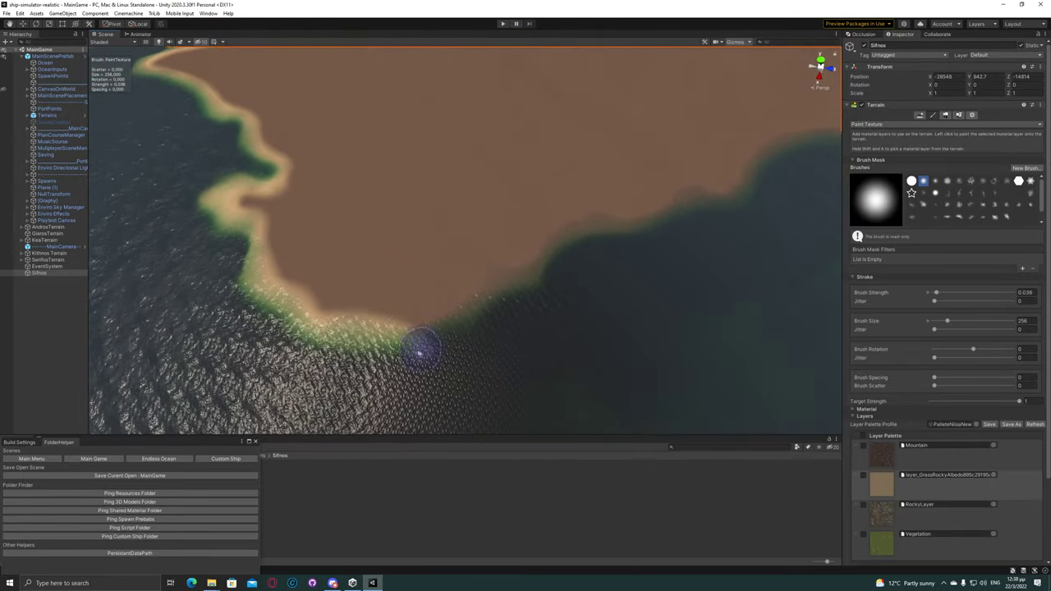
mouse_move(454, 330)
mouse_down()
mouse_move(530, 280)
mouse_move(705, 196)
mouse_up()
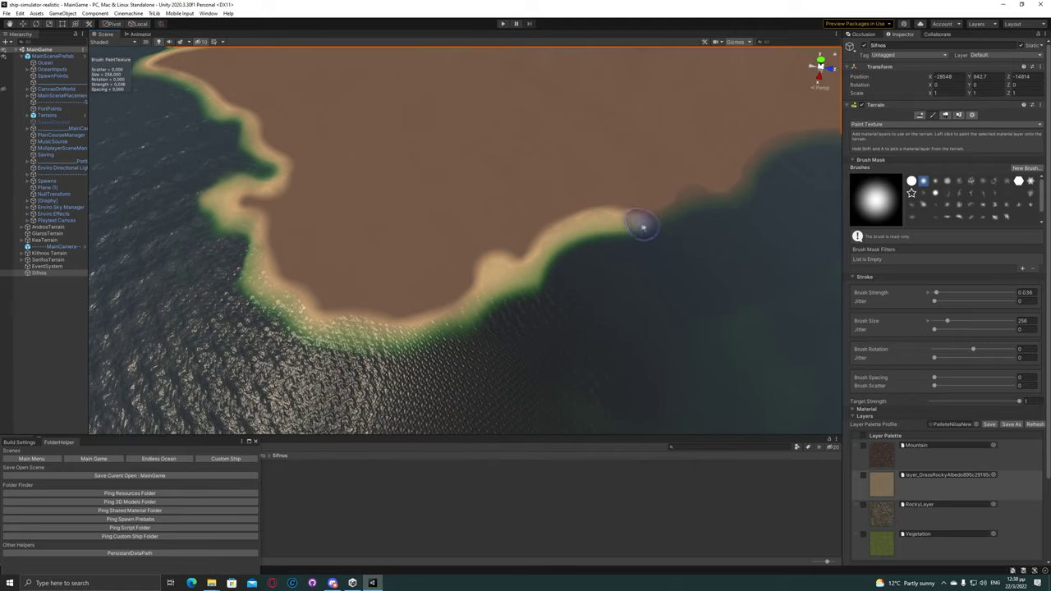
mouse_move(720, 204)
right_down()
mouse_move(703, 200)
mouse_move(492, 411)
right_up()
drag(493, 411, 517, 158)
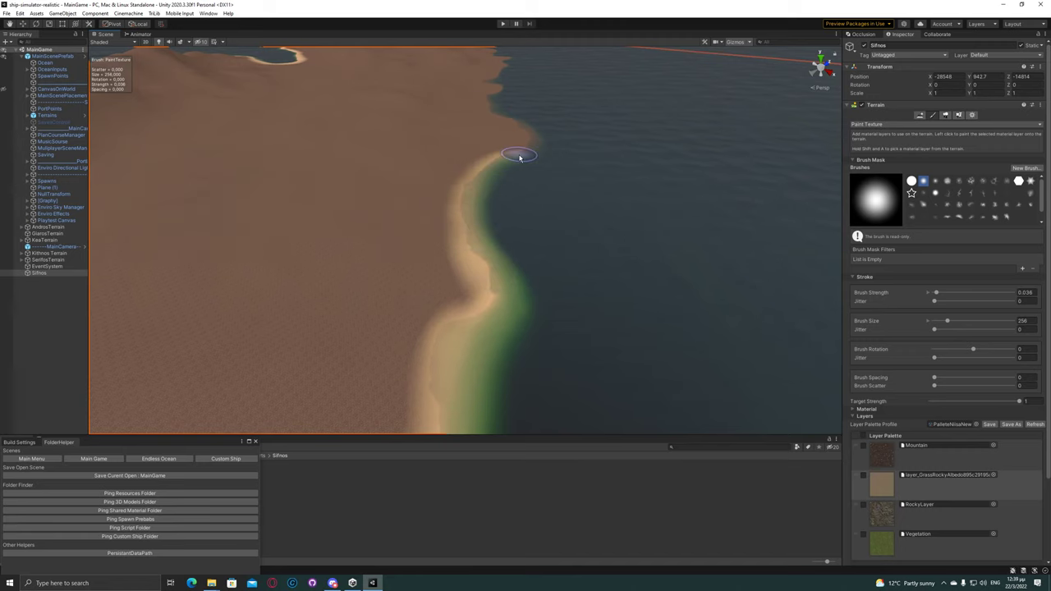
Paint brown ground over the stray light sand strip
right_drag(501, 261, 503, 336)
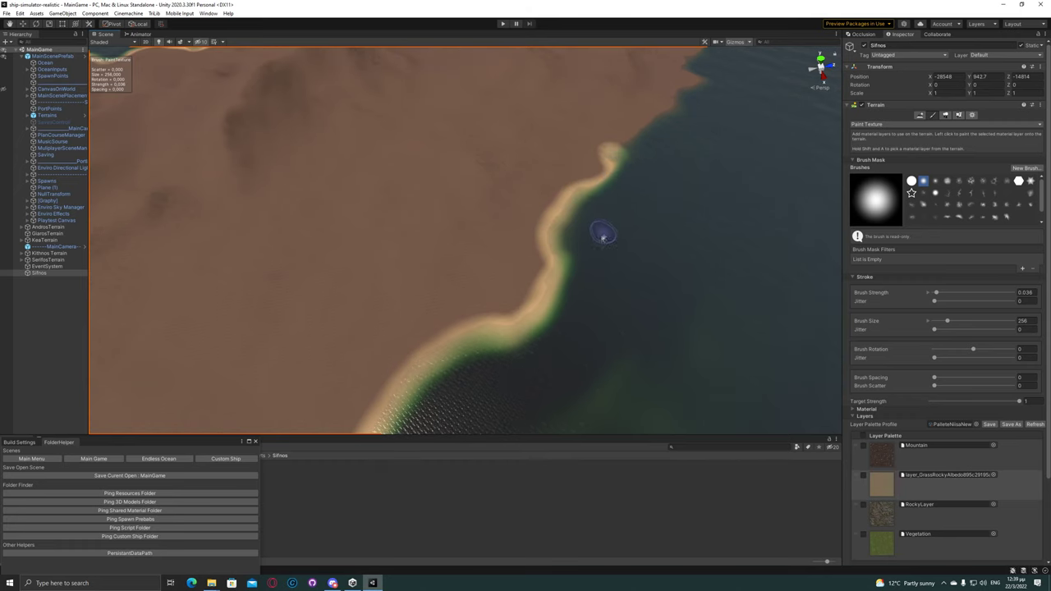
right_drag(606, 235, 453, 319)
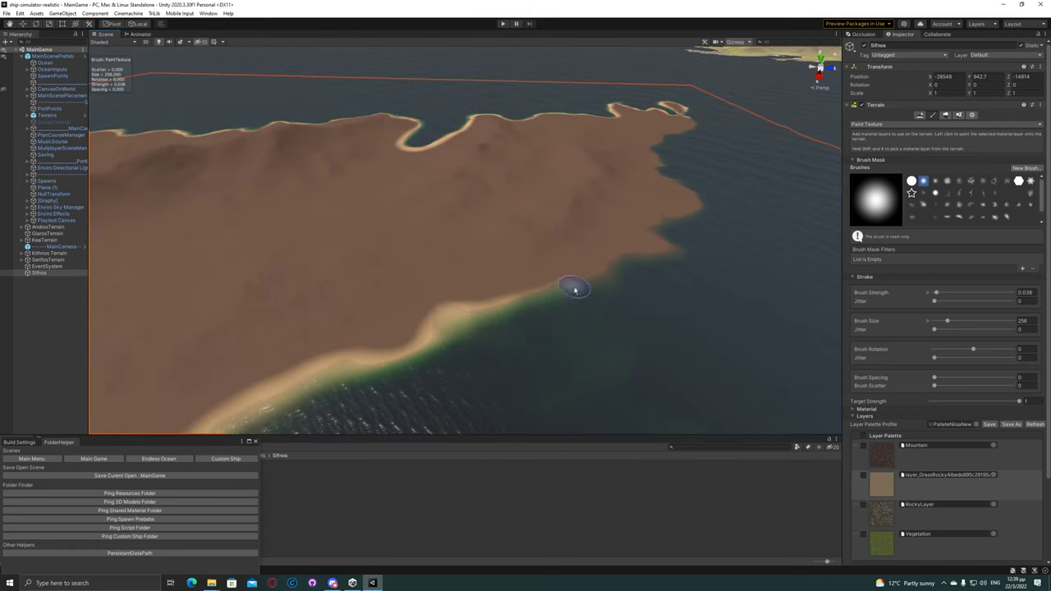
drag(669, 277, 459, 322)
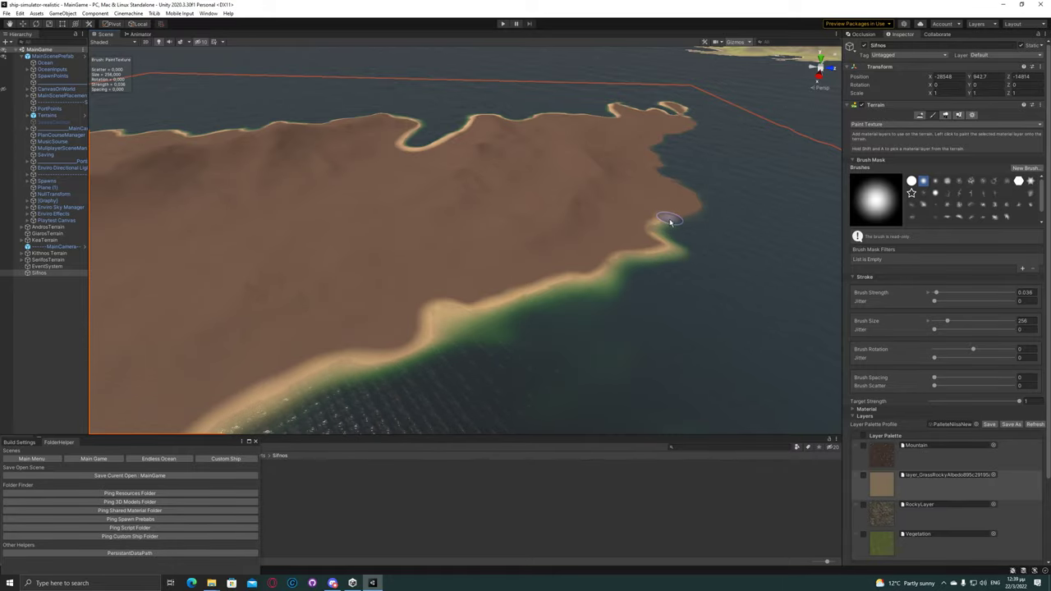
Paint a green shallows band along the coastline
scroll(699, 246, up, 3)
scroll(615, 281, up, 3)
scroll(582, 305, up, 3)
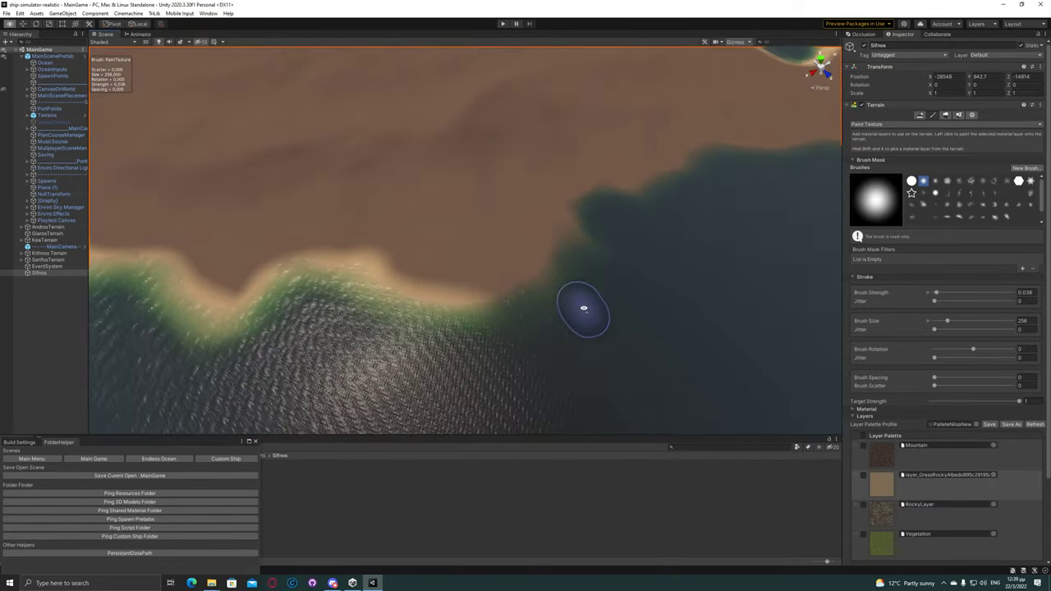
mouse_move(436, 305)
mouse_down()
mouse_move(640, 187)
mouse_move(615, 218)
mouse_move(615, 268)
mouse_up()
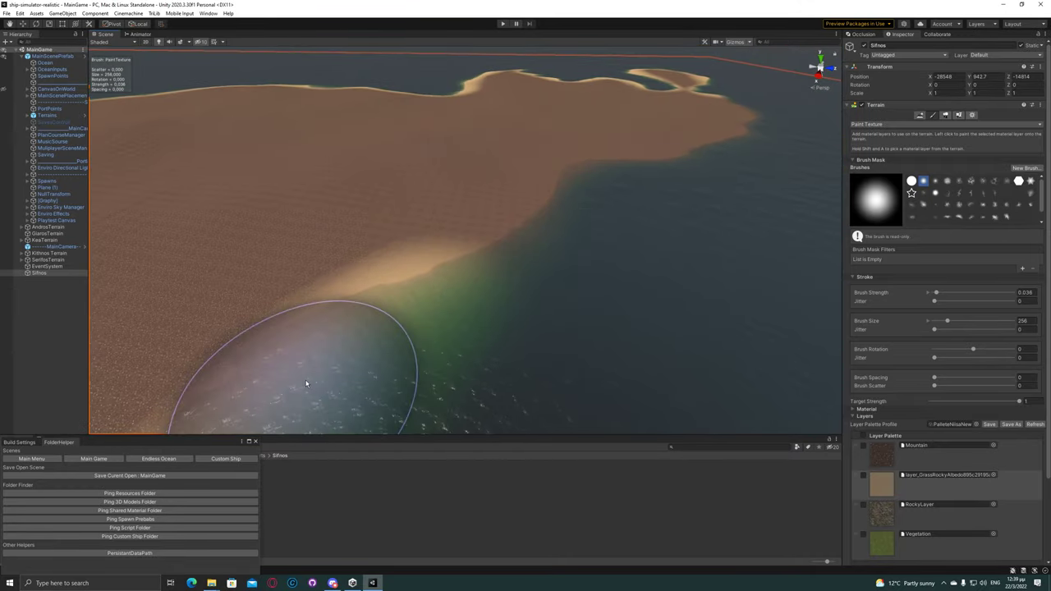
mouse_move(566, 246)
alt+mouse_down()
mouse_move(559, 279)
mouse_move(498, 312)
mouse_move(462, 287)
alt+mouse_up()
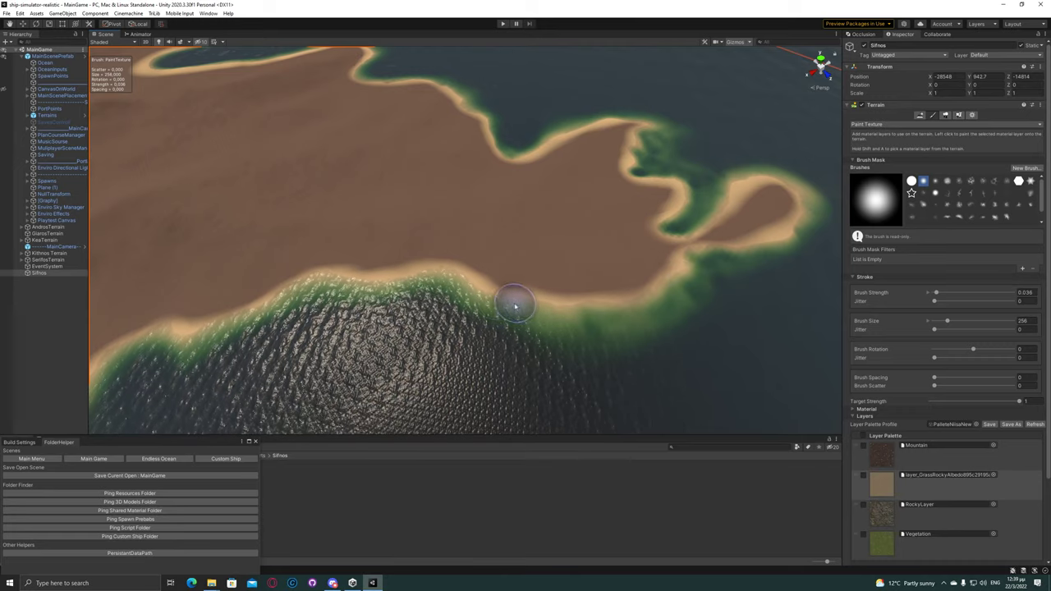
mouse_move(514, 300)
alt+mouse_down()
mouse_move(271, 296)
mouse_move(432, 257)
mouse_move(540, 337)
alt+mouse_up()
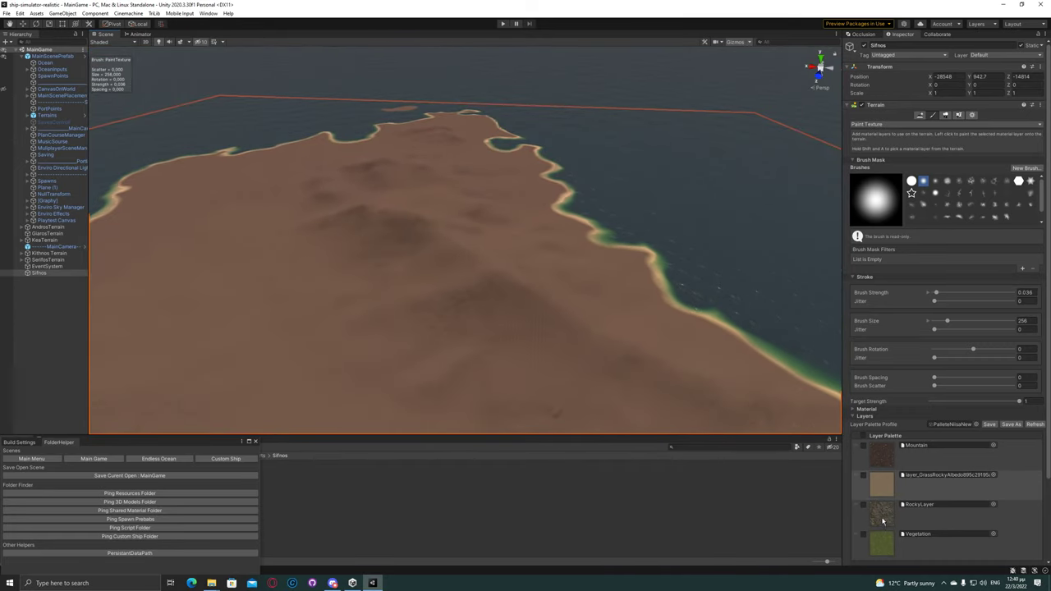
mouse_move(697, 345)
alt+mouse_down()
mouse_move(446, 320)
mouse_move(736, 335)
alt+mouse_up()
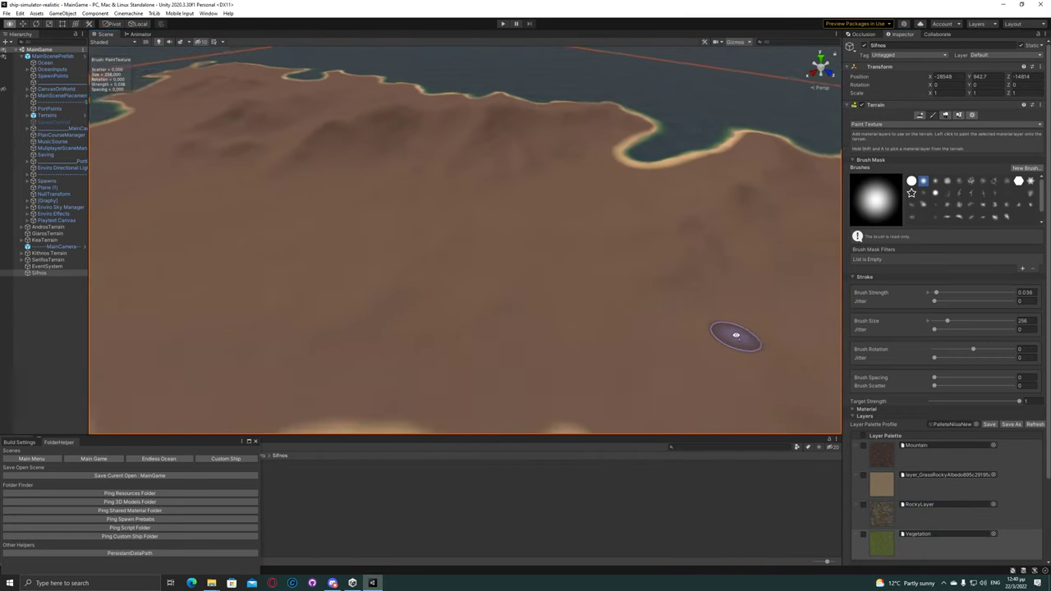
Brush a trial vegetation patch and lowland band, undoing both with Ctrl+Z
scroll(736, 335, down, 3)
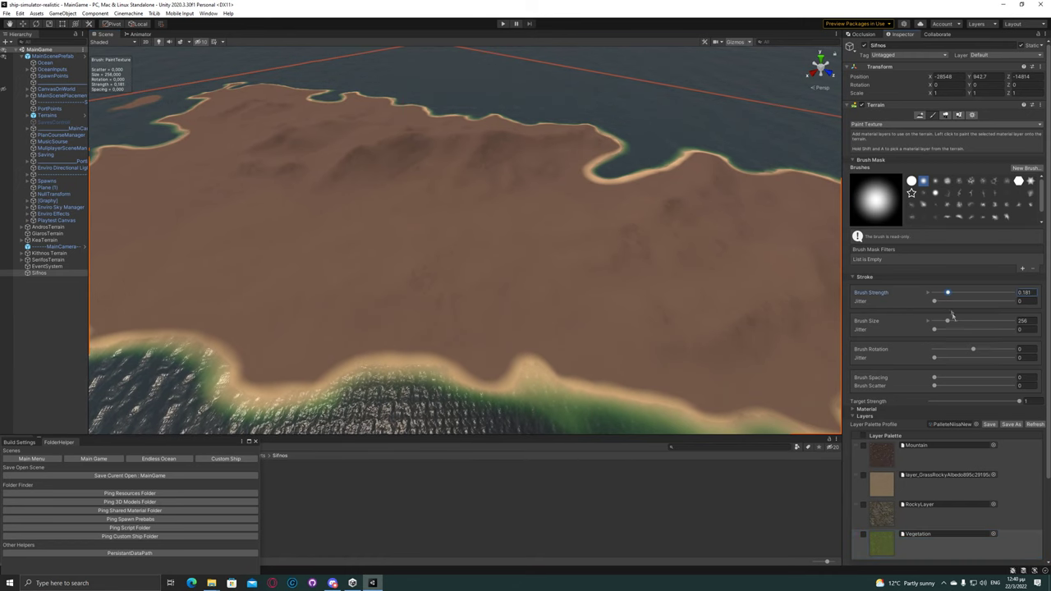
click(300, 336)
key(ctrl+z)
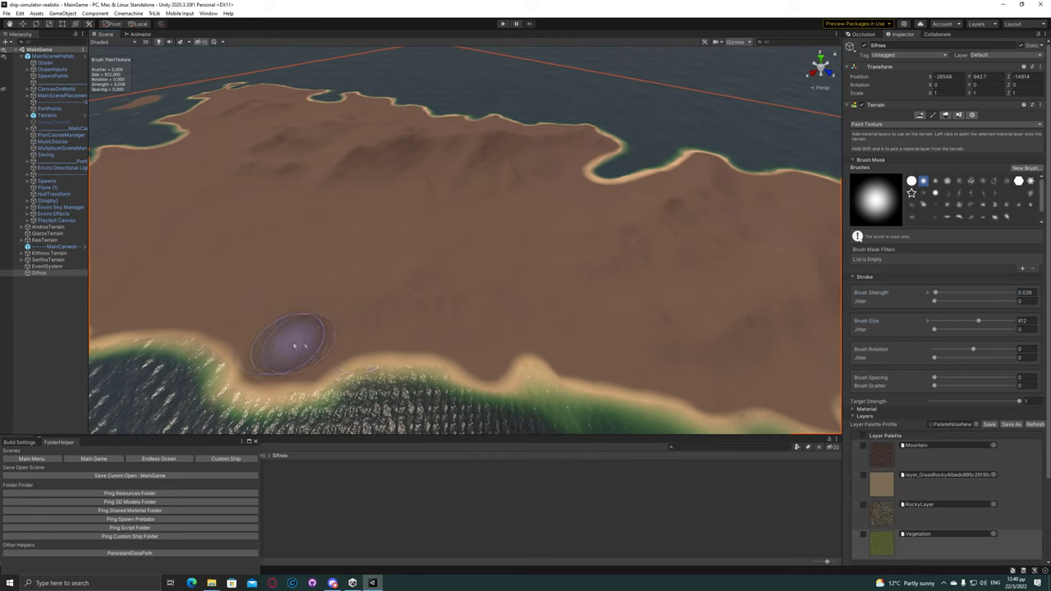
drag(282, 347, 521, 307)
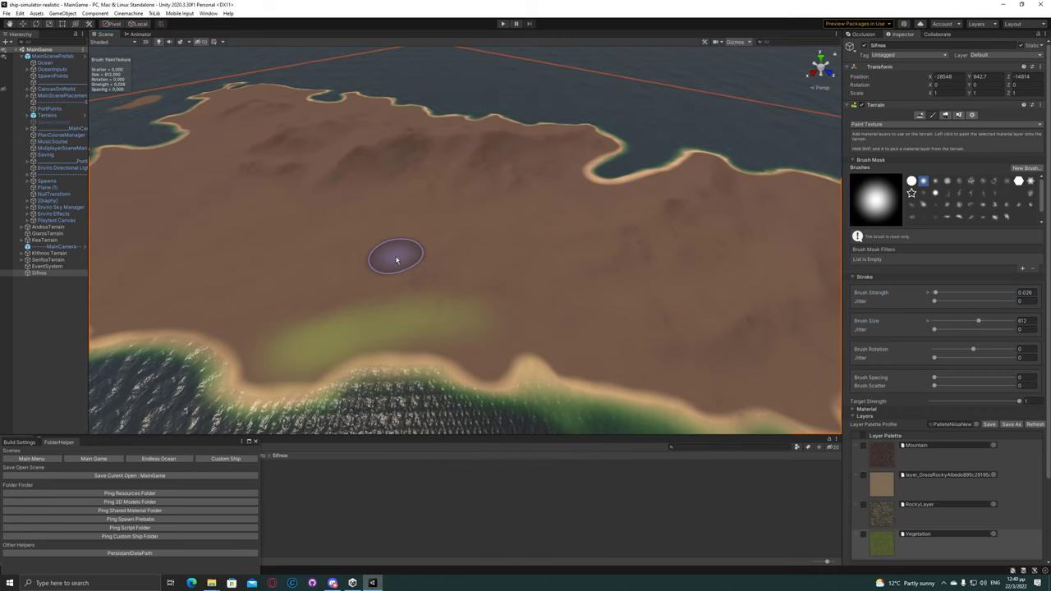
key(ctrl+z)
mouse_move(551, 263)
alt+mouse_down()
mouse_move(496, 235)
mouse_move(622, 298)
alt+mouse_up()
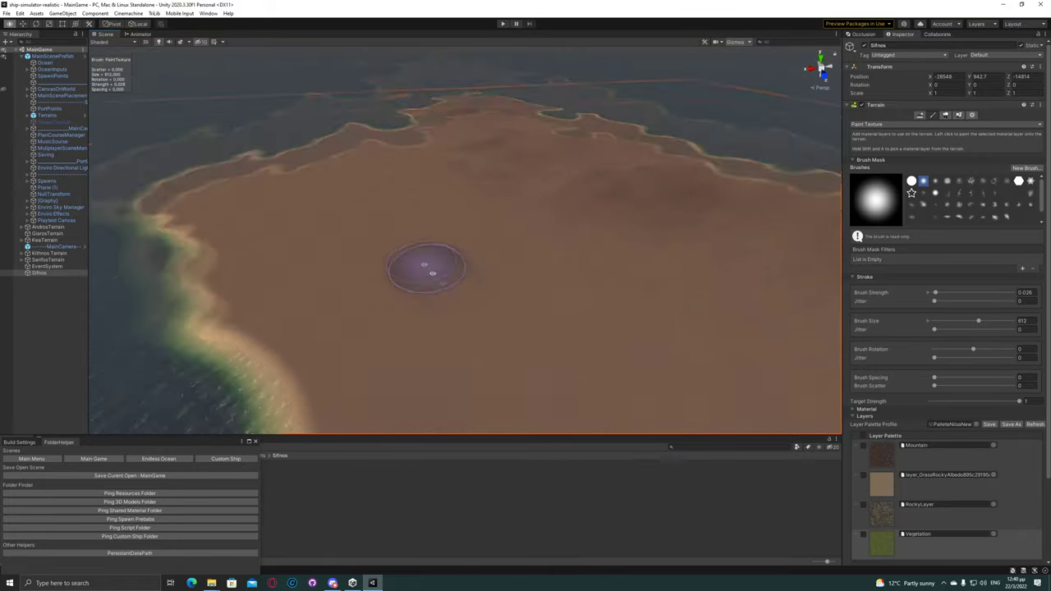
Select RockyLayer and paint rocky texture over the central hill and a wide hill patch
click(887, 522)
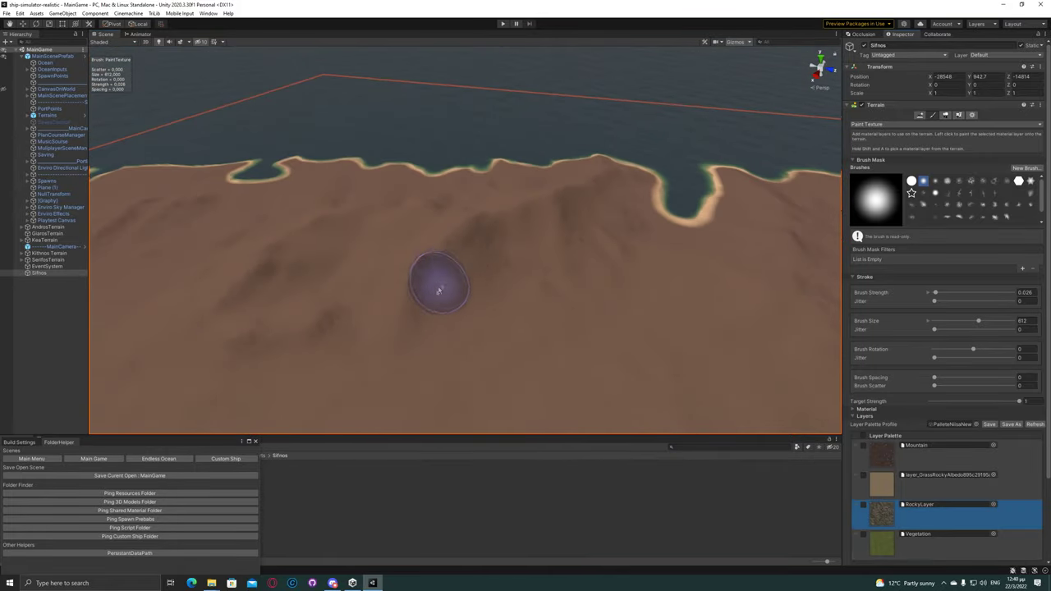
mouse_move(434, 282)
mouse_down()
mouse_move(466, 309)
mouse_move(424, 261)
mouse_up()
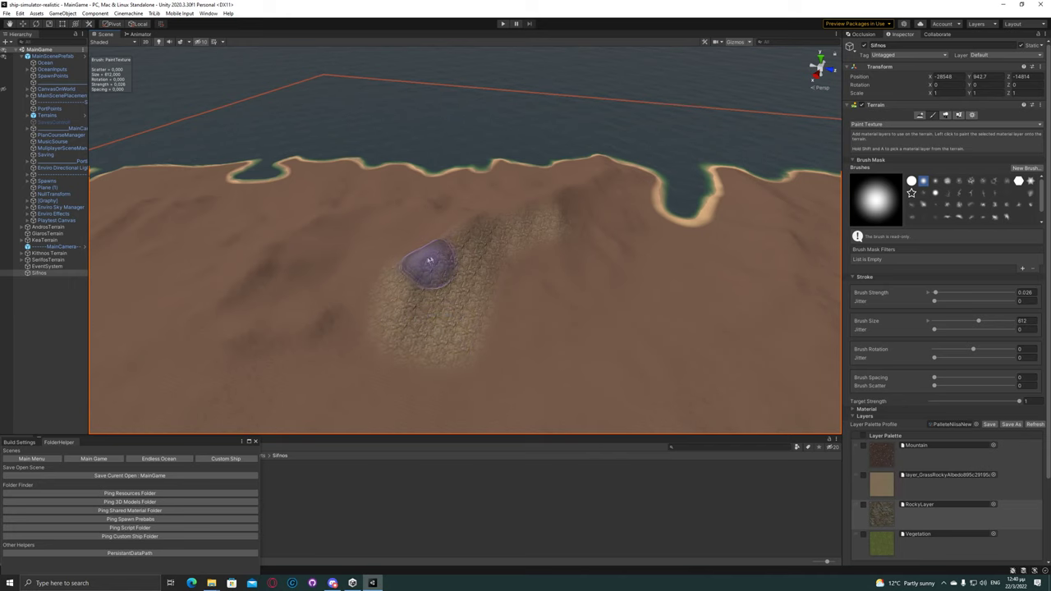
drag(564, 207, 523, 261)
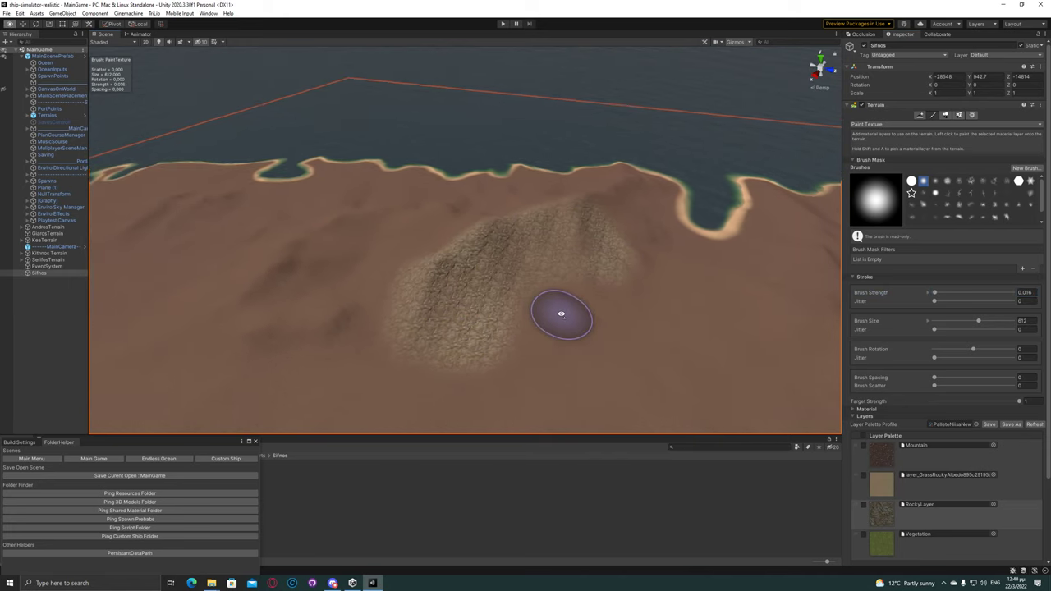
right_drag(561, 312, 570, 277)
drag(435, 271, 424, 244)
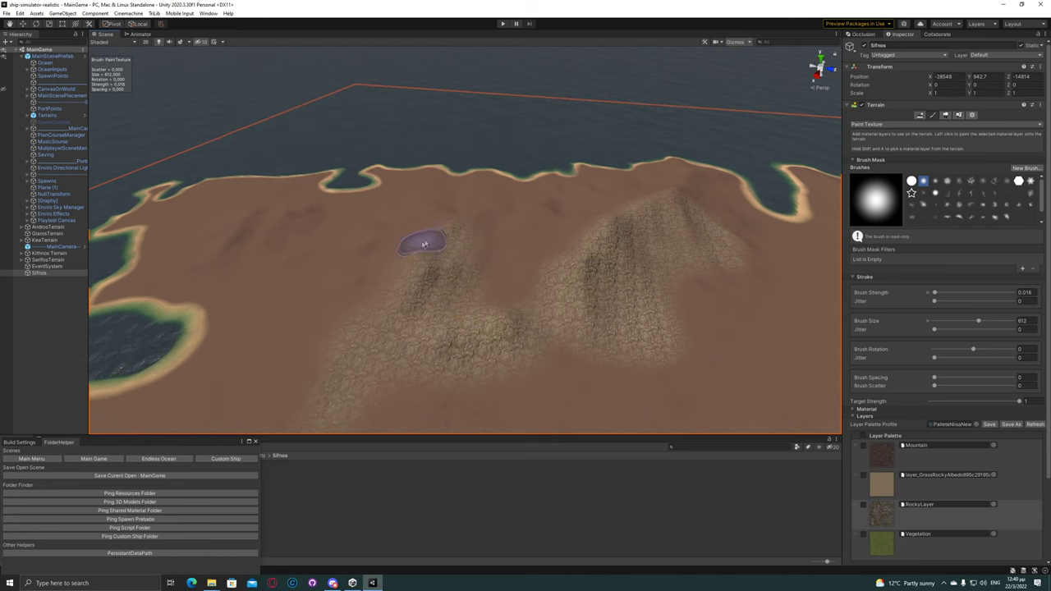
right_drag(445, 317, 363, 291)
mouse_move(402, 261)
mouse_down()
mouse_move(488, 273)
mouse_move(677, 328)
mouse_up()
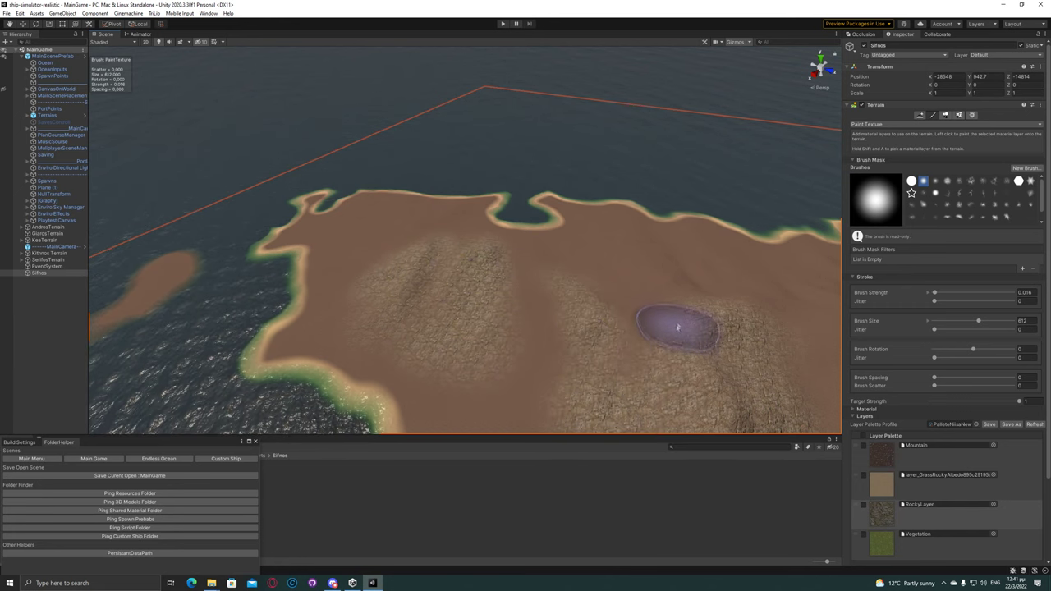
Paint a large rocky patch across the hills near the lagoon
right_drag(654, 281, 675, 277)
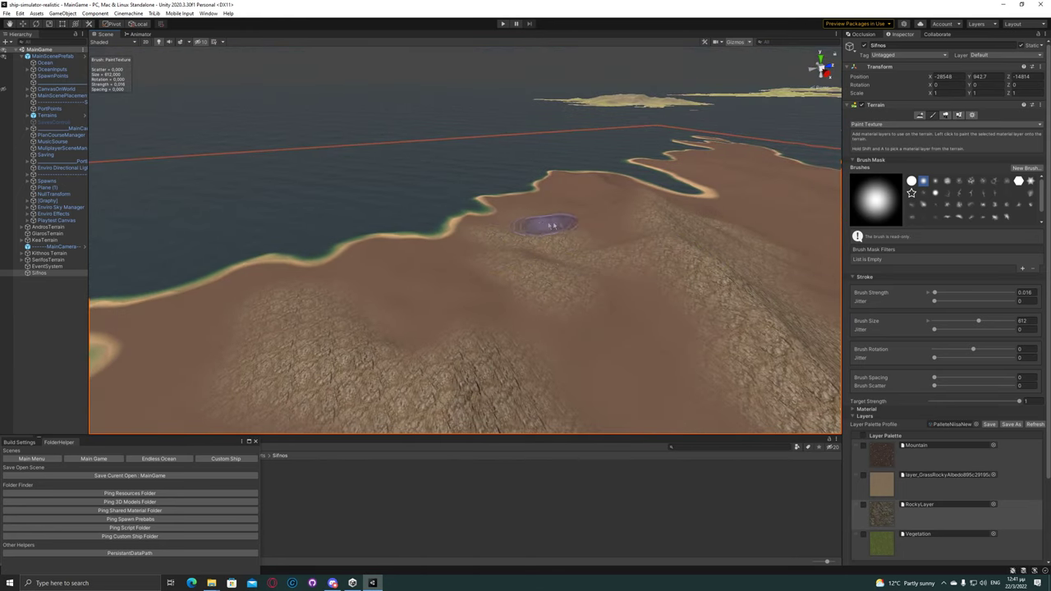
right_drag(453, 284, 417, 181)
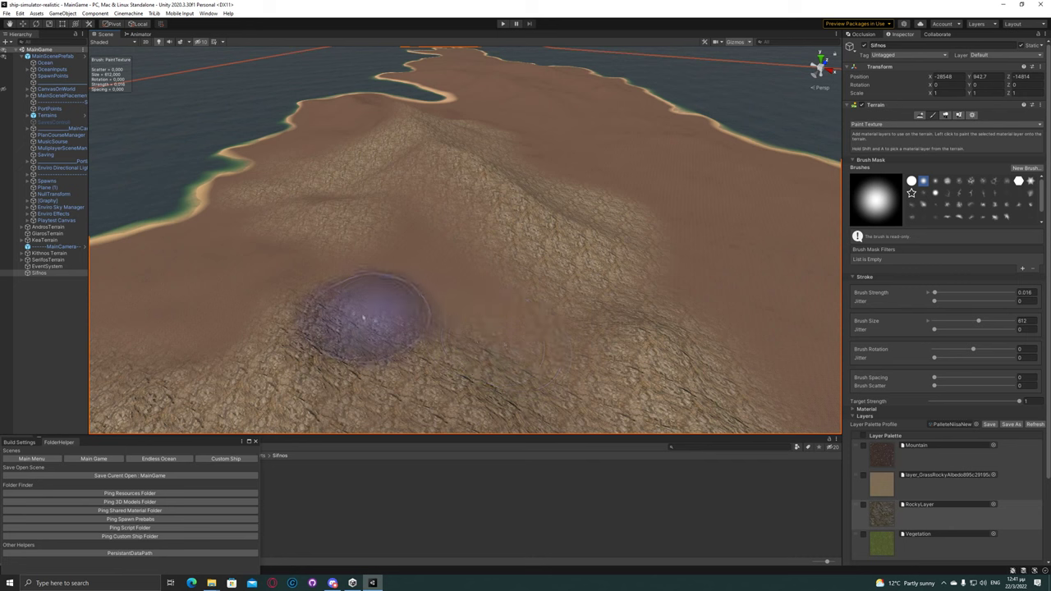
mouse_move(597, 352)
right_down()
mouse_move(317, 281)
mouse_move(403, 263)
right_up()
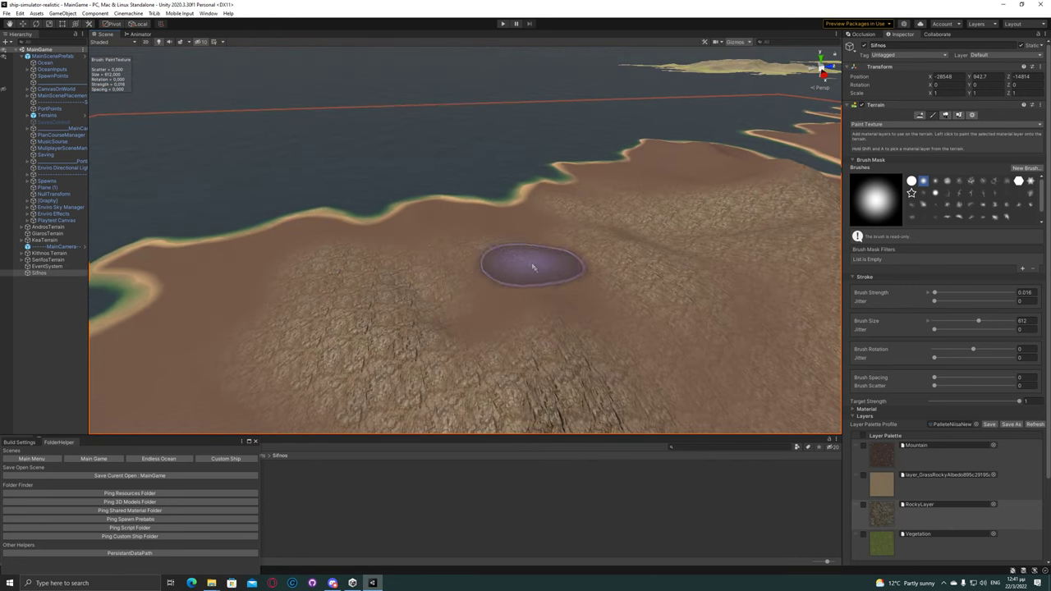
mouse_move(498, 263)
right_down()
mouse_move(576, 260)
mouse_move(572, 277)
right_up()
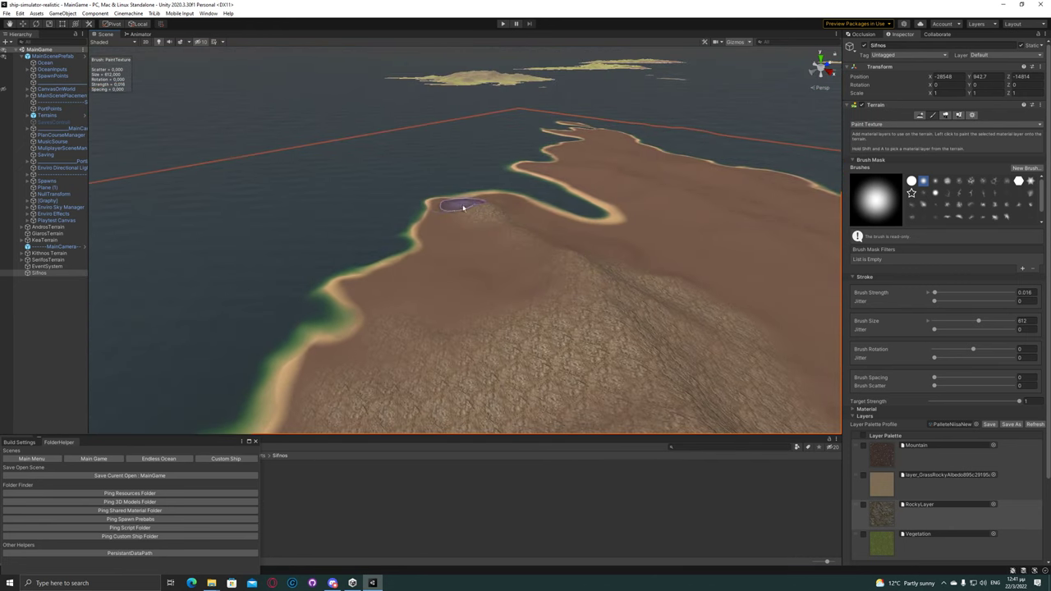
mouse_move(469, 293)
right_down()
mouse_move(676, 309)
mouse_move(600, 329)
mouse_move(497, 328)
right_up()
mouse_move(511, 287)
right_down()
mouse_move(648, 277)
mouse_move(433, 329)
right_up()
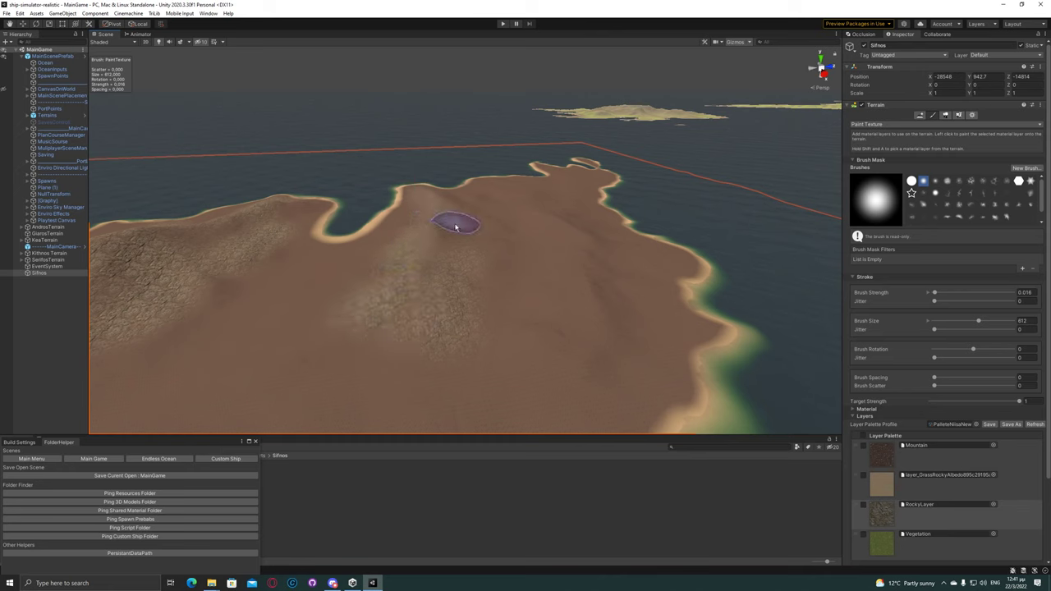
mouse_move(469, 308)
mouse_down()
mouse_move(599, 370)
mouse_move(563, 239)
mouse_up()
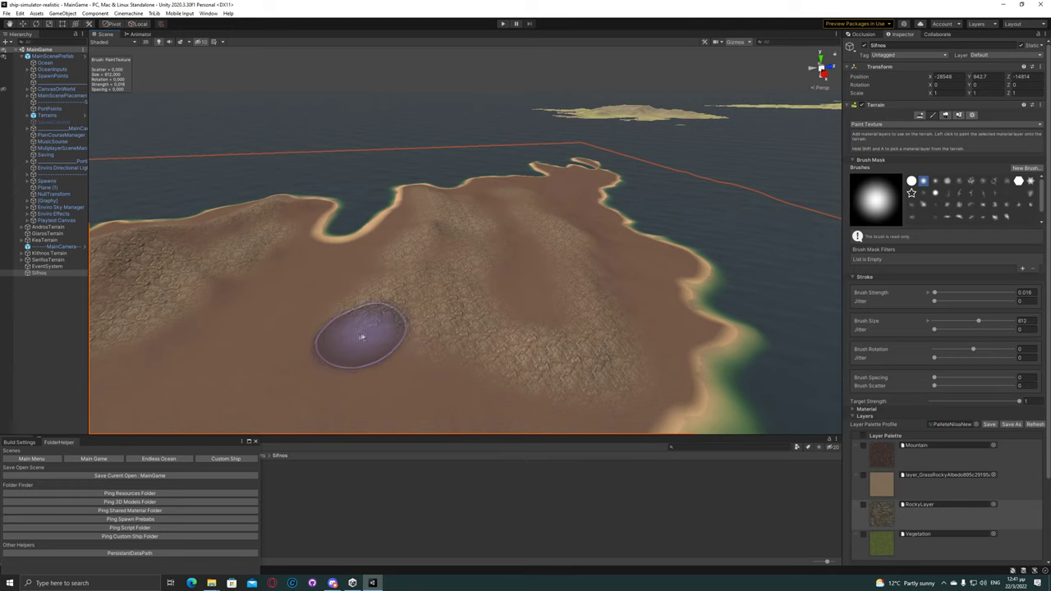
Add rocky patches in the island centre and on the right-hand slopes, then select Vegetation
right_drag(363, 336, 375, 321)
mouse_move(482, 263)
right_down()
mouse_move(451, 293)
mouse_move(657, 267)
mouse_move(631, 300)
right_up()
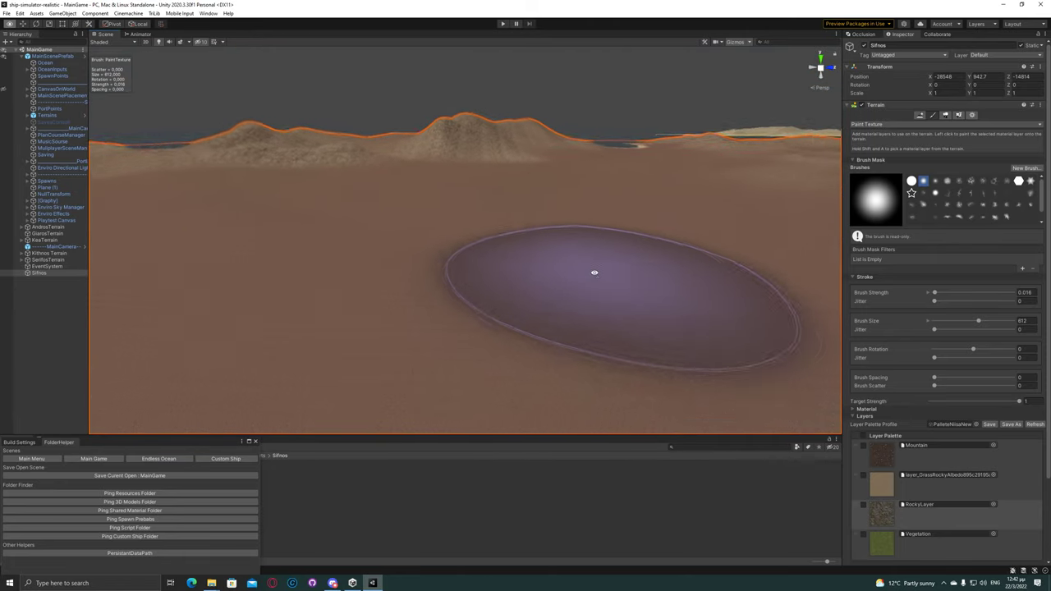
drag(630, 300, 329, 269)
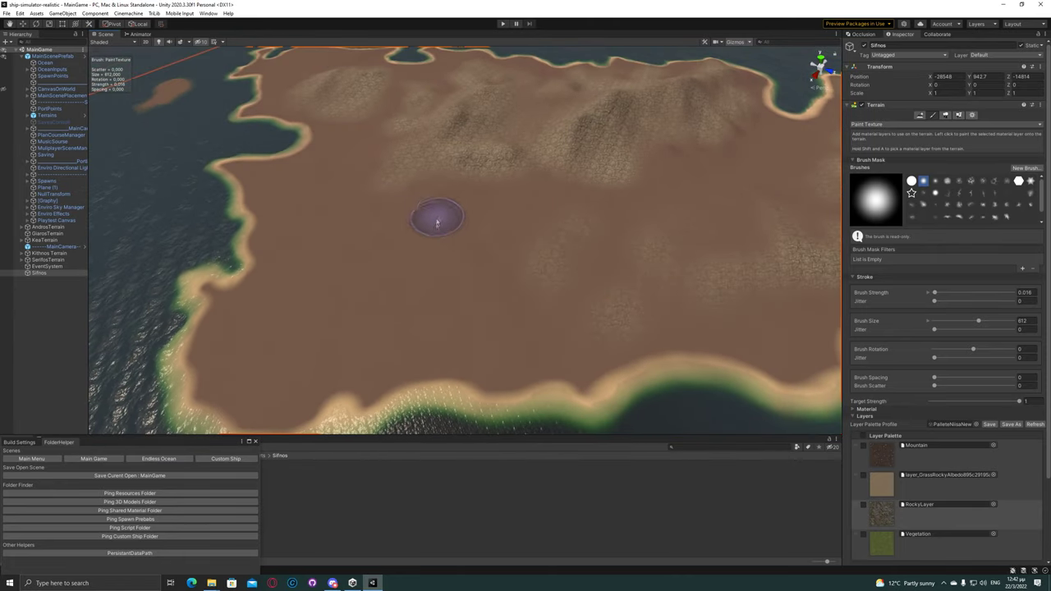
right_drag(329, 270, 388, 187)
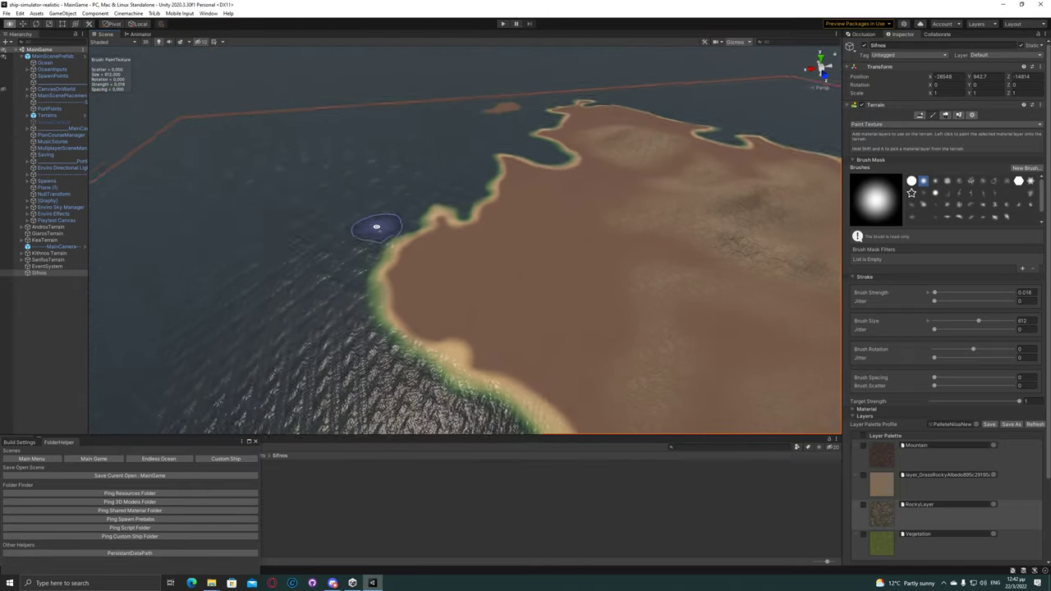
scroll(429, 223, down, 3)
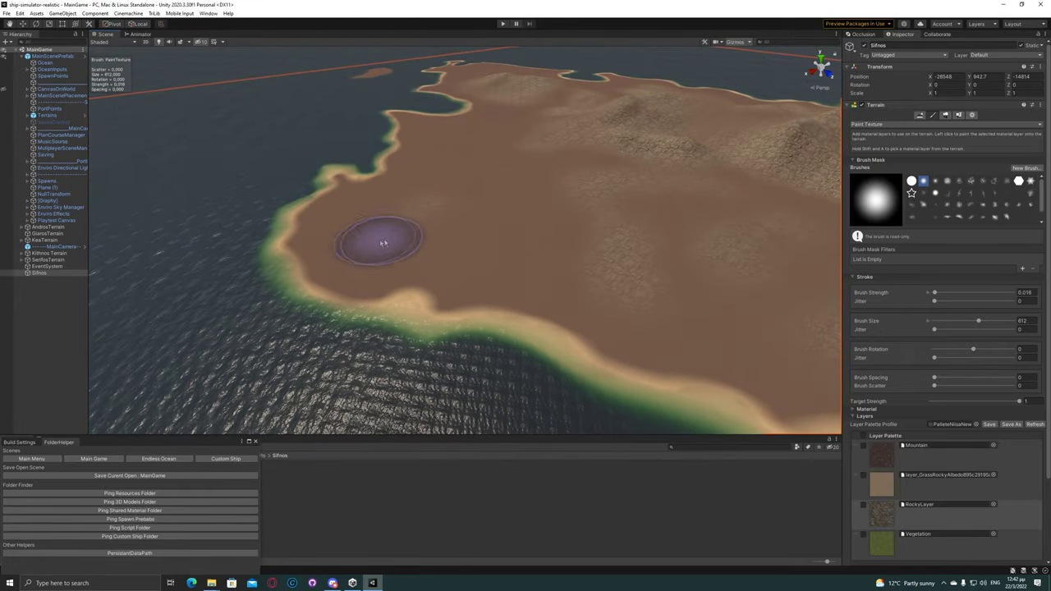
right_drag(514, 316, 457, 230)
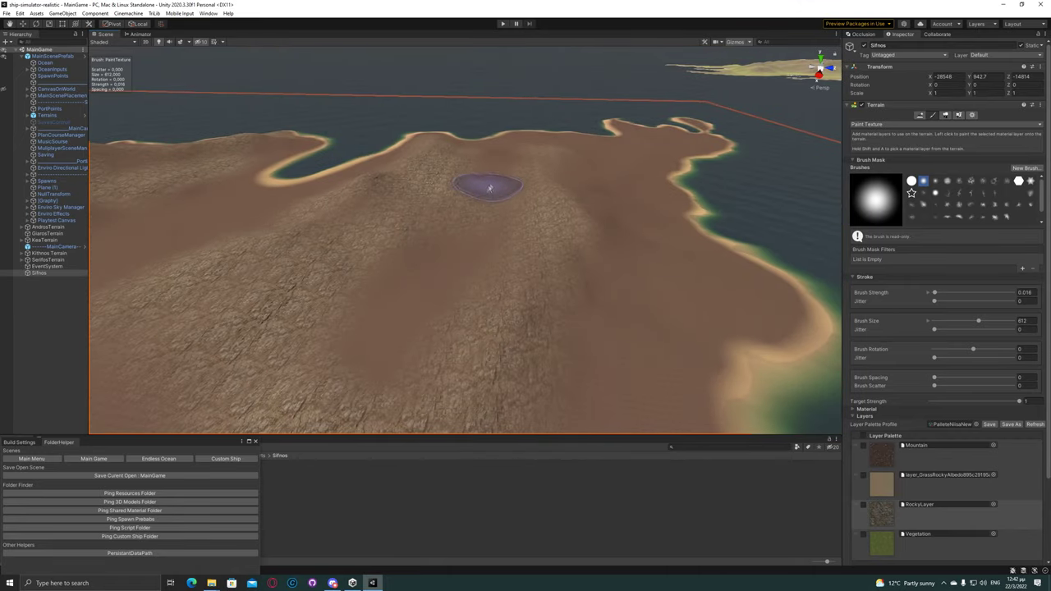
drag(598, 237, 614, 340)
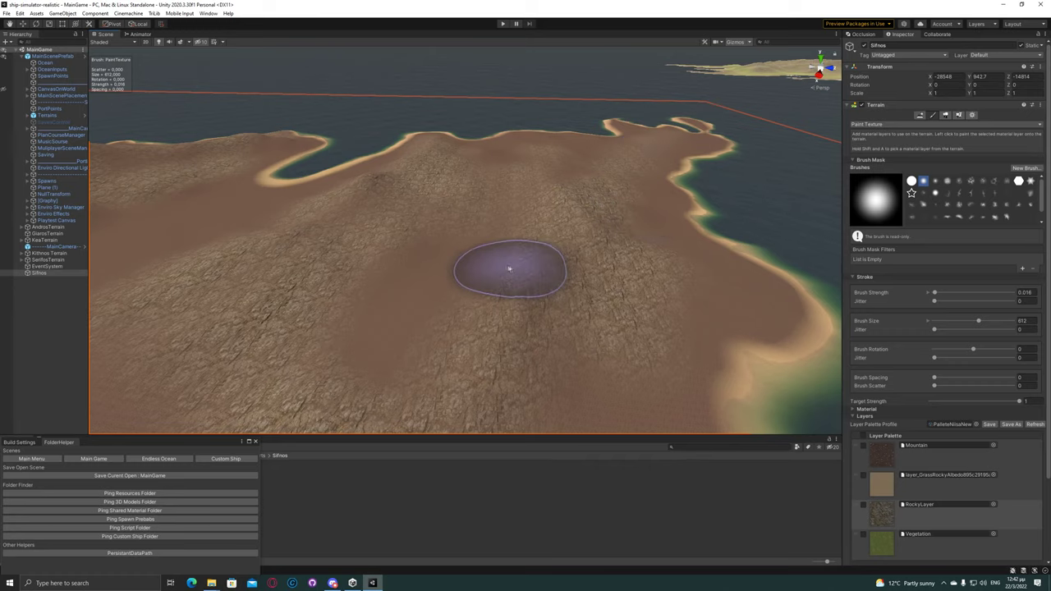
right_drag(656, 141, 609, 238)
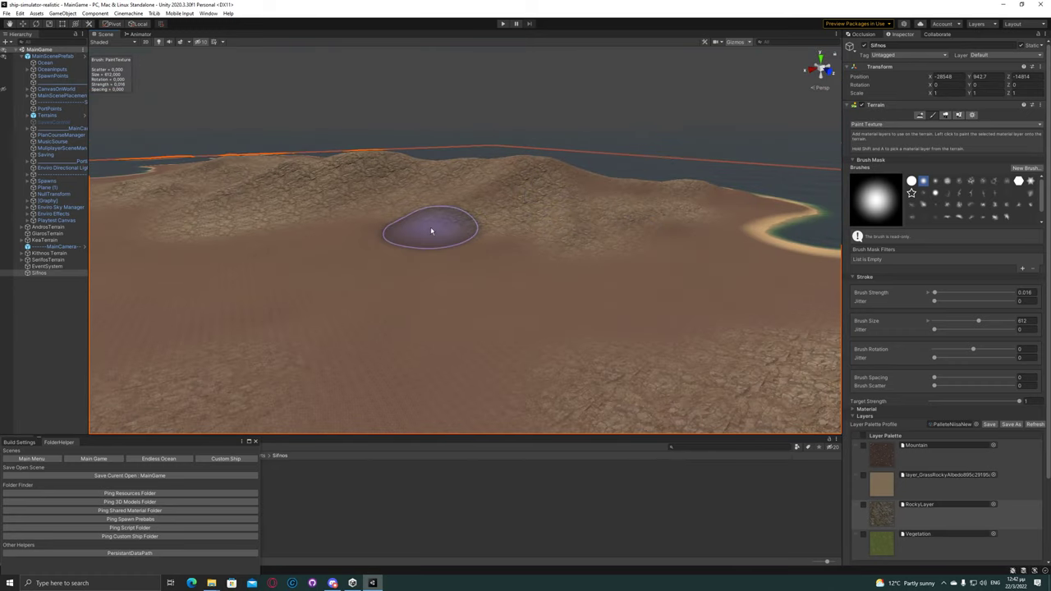
mouse_move(364, 215)
right_down()
mouse_move(348, 317)
mouse_move(788, 362)
right_up()
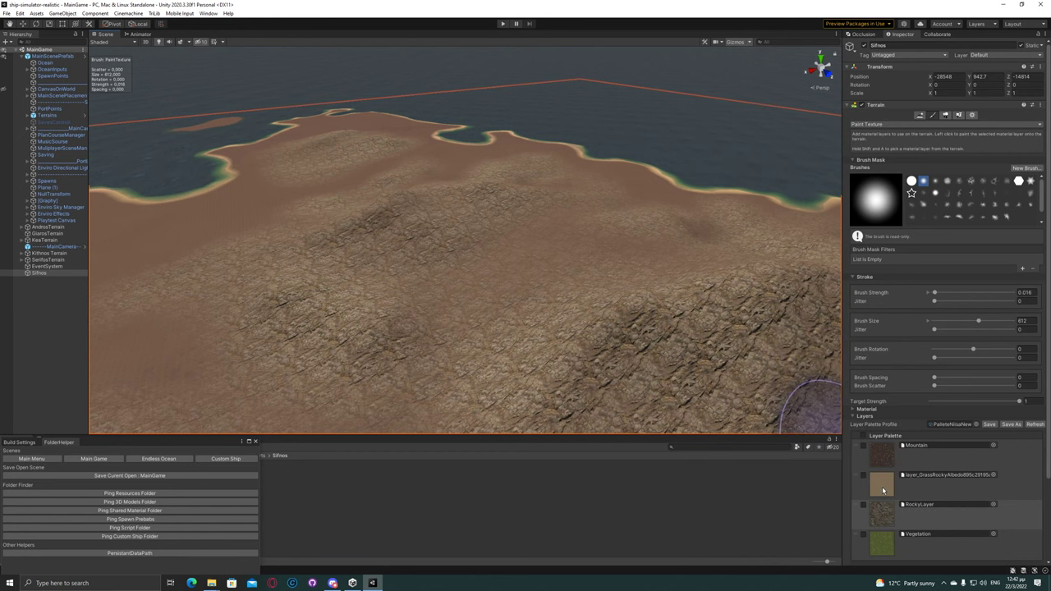
click(882, 540)
Set the brush size to 350 and paint vegetation from the shoreline up to the bay
click(954, 320)
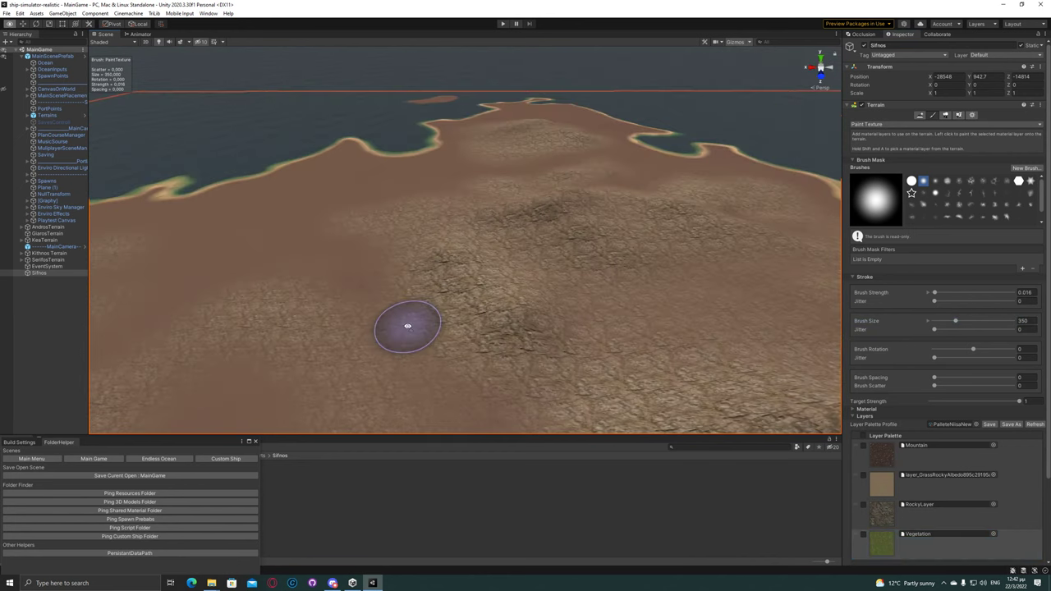
right_drag(408, 321, 359, 368)
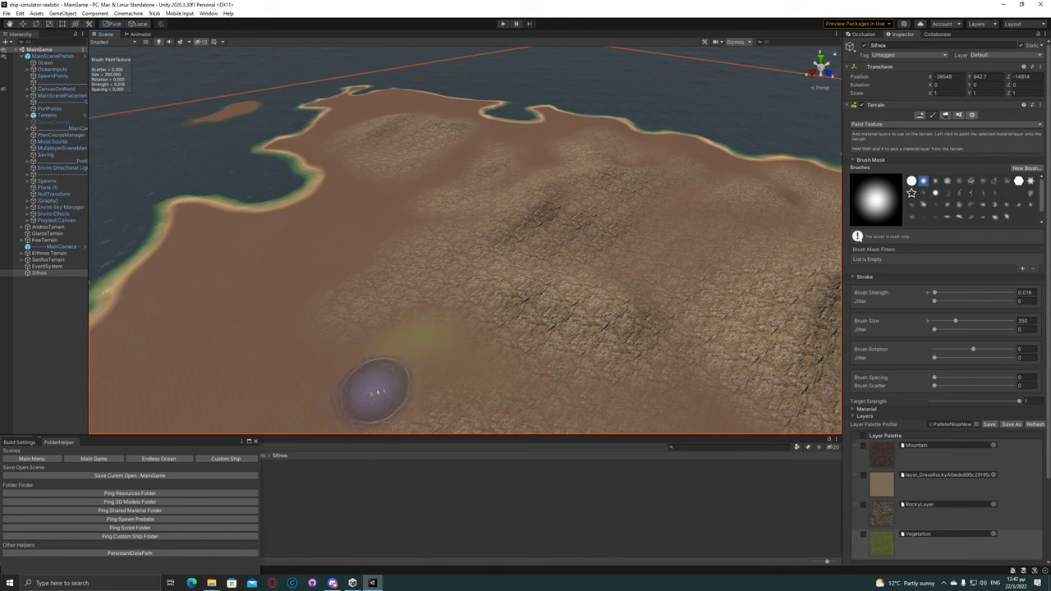
mouse_move(411, 222)
right_down()
mouse_move(462, 193)
mouse_move(479, 209)
right_up()
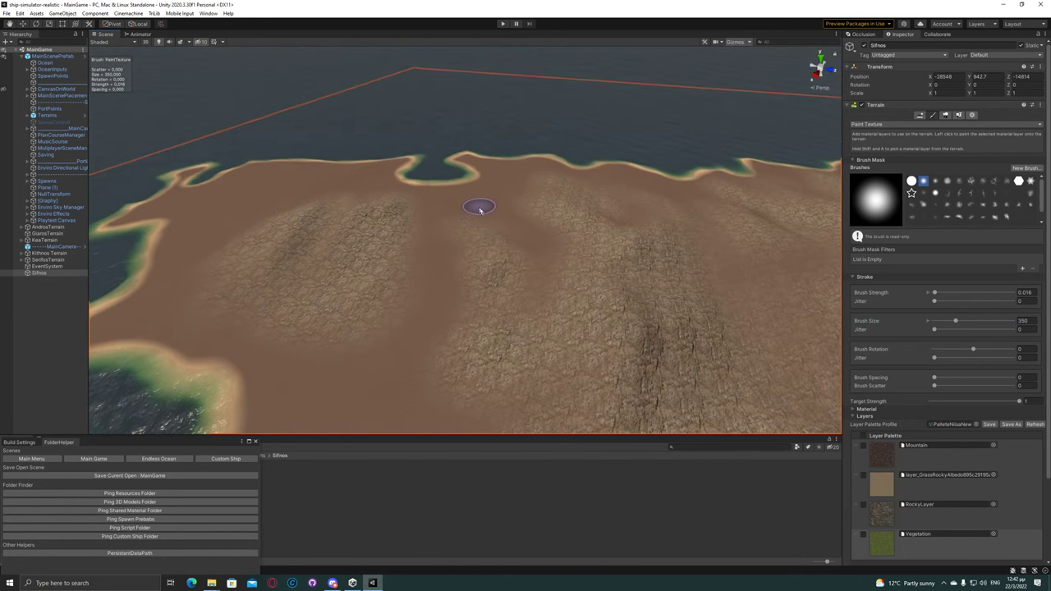
drag(546, 257, 548, 276)
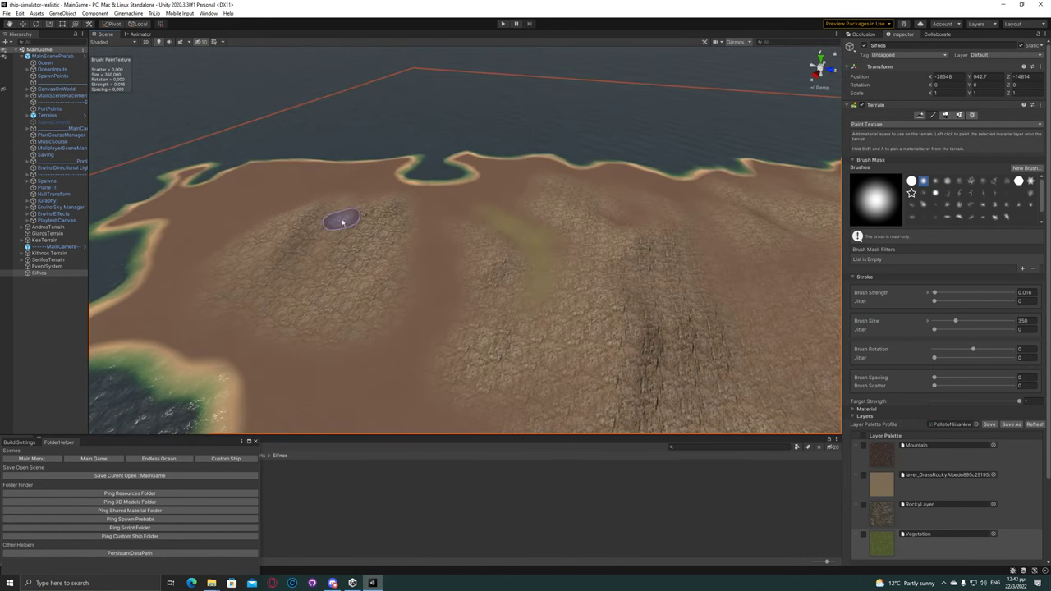
right_drag(342, 224, 429, 230)
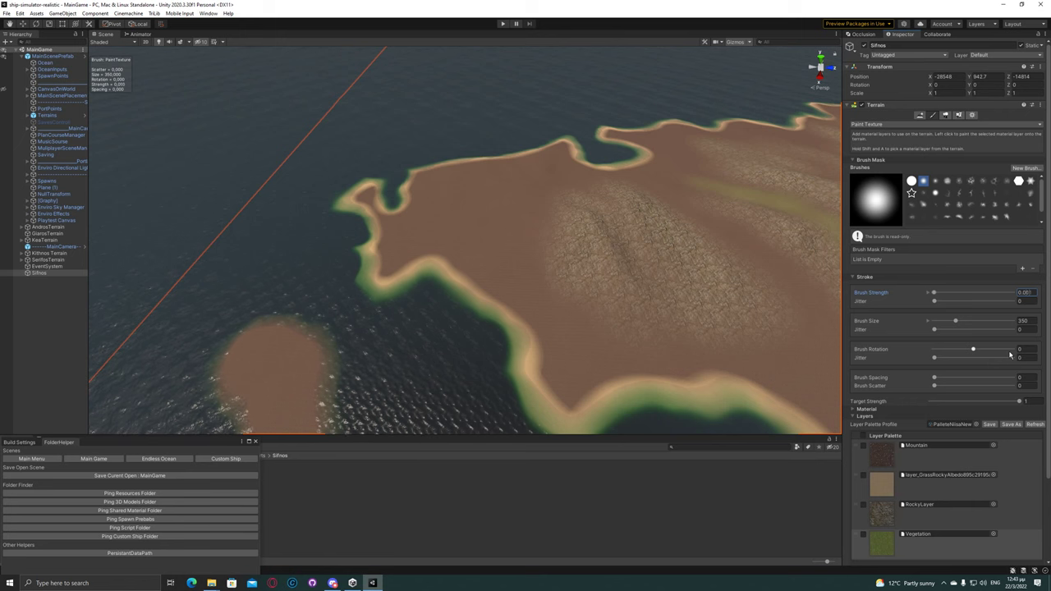
middle_drag(684, 348, 635, 323)
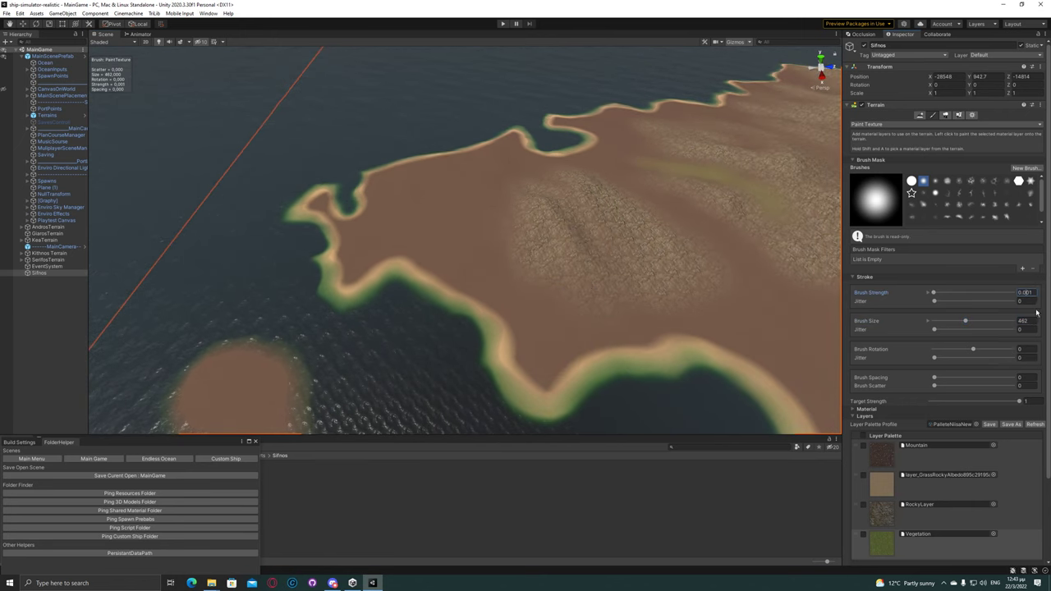
drag(563, 329, 544, 346)
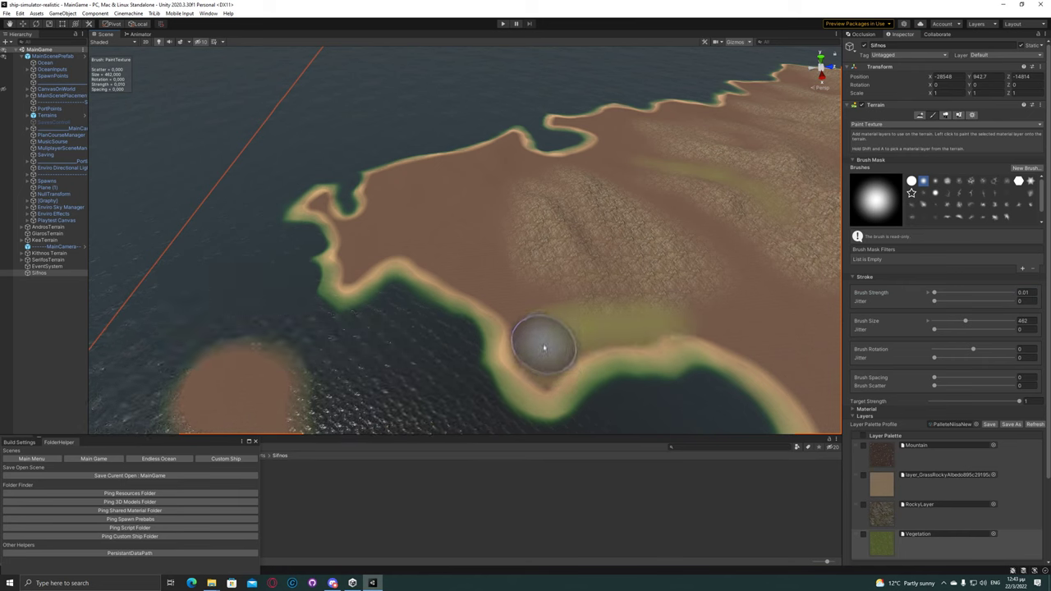
mouse_move(543, 346)
mouse_down()
mouse_move(366, 243)
mouse_move(490, 261)
mouse_move(366, 252)
mouse_up()
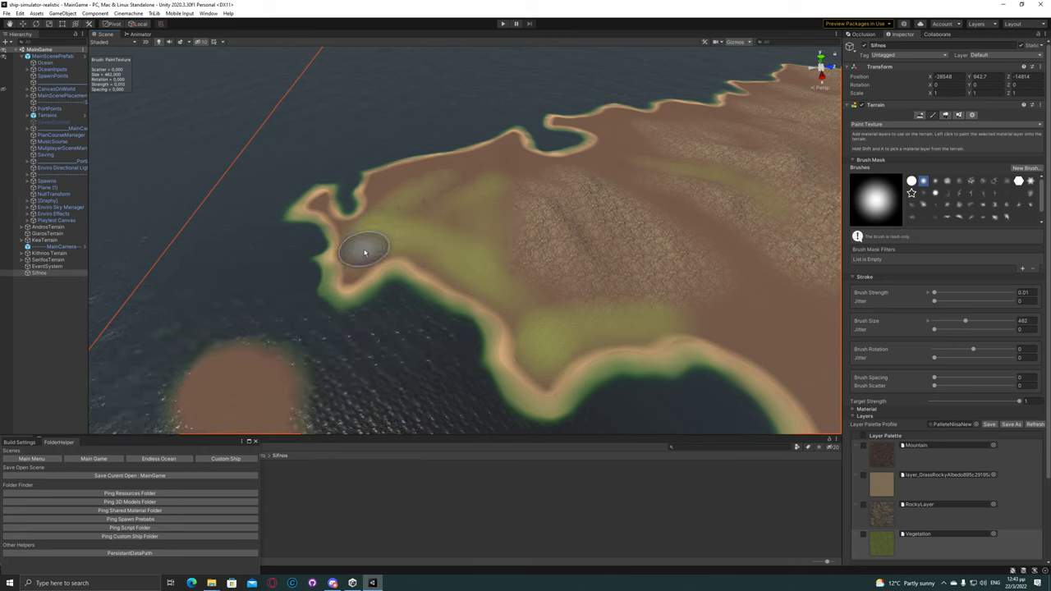
Undo the peninsula vegetation and paint the lower shoreline at brush size 378
key(ctrl+z)
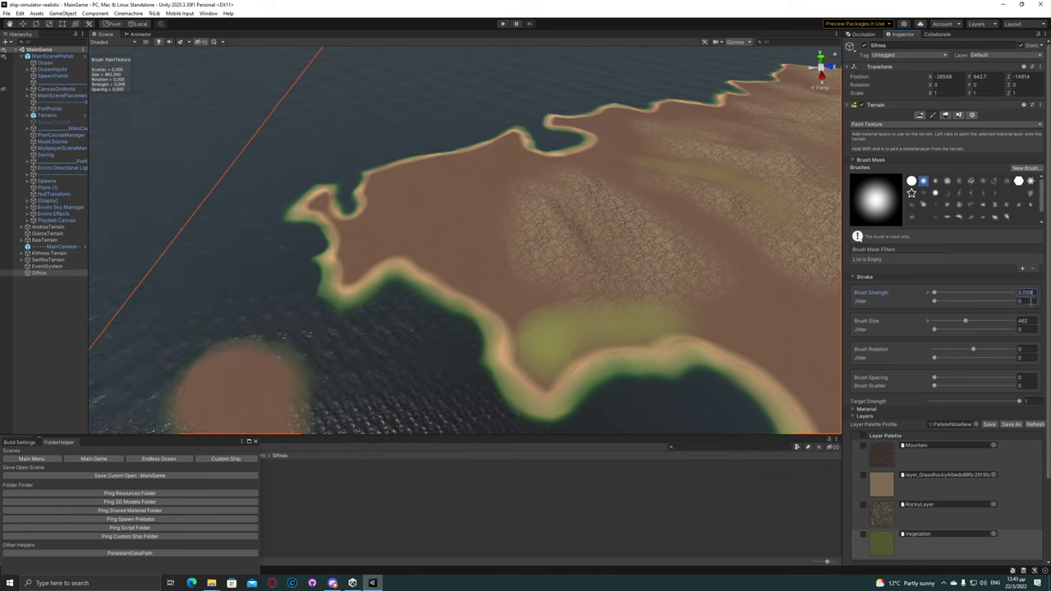
key(bracketleft)
mouse_move(538, 355)
mouse_down()
mouse_move(604, 339)
mouse_move(551, 328)
mouse_up()
Enlarge the brush to 935, paint around the bay, then undo that vegetation stroke
click(496, 335)
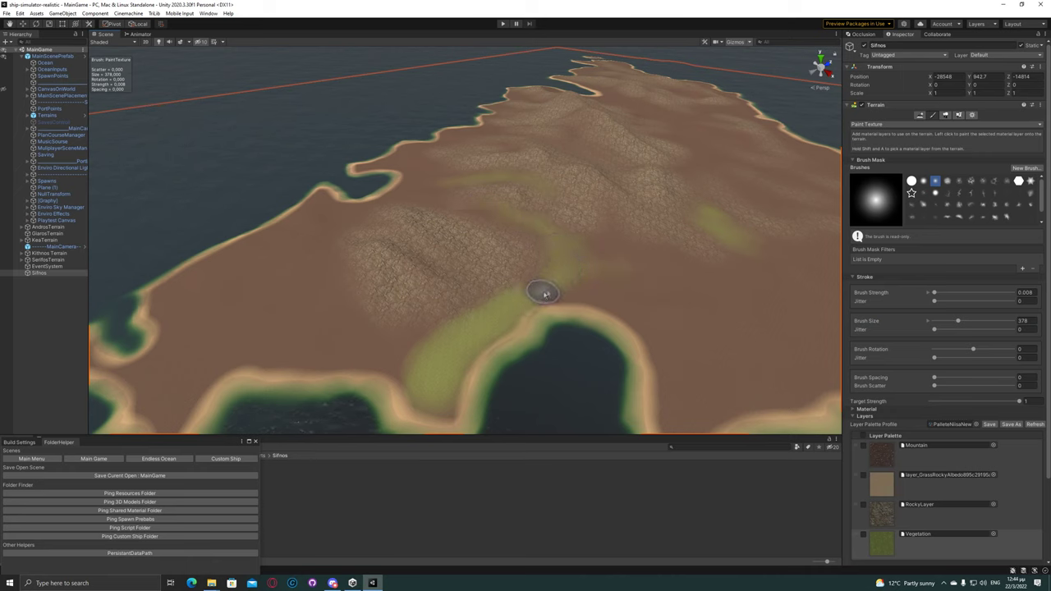
drag(958, 320, 1009, 320)
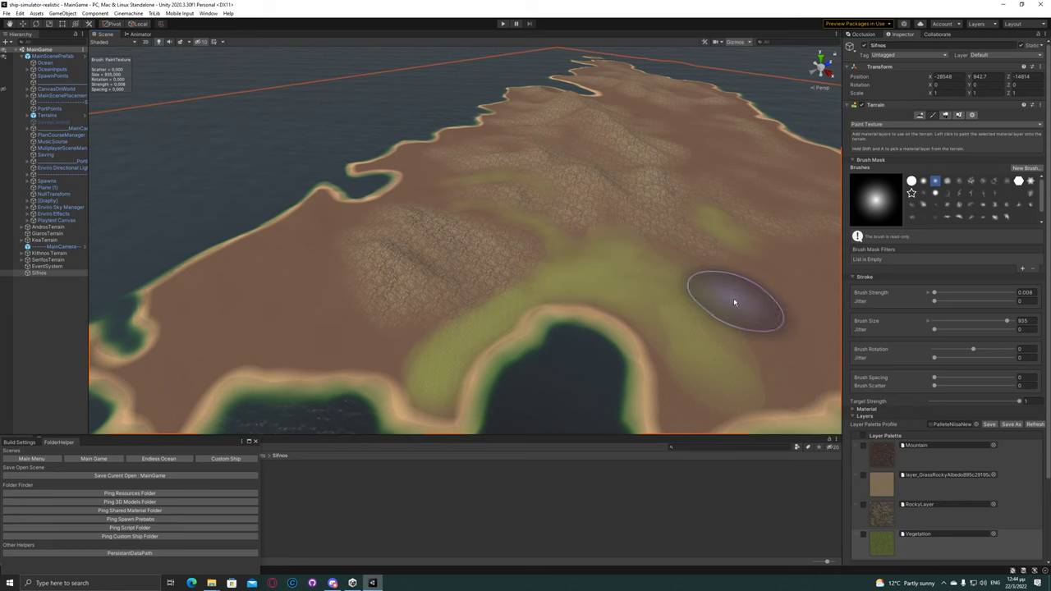
scroll(629, 300, up, 3)
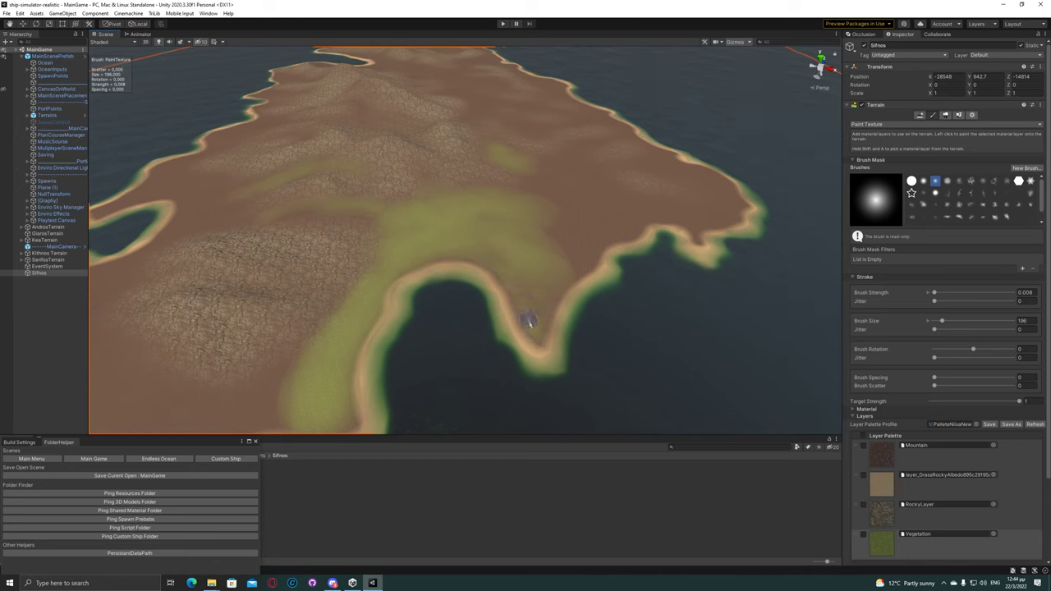
key(ctrl+z)
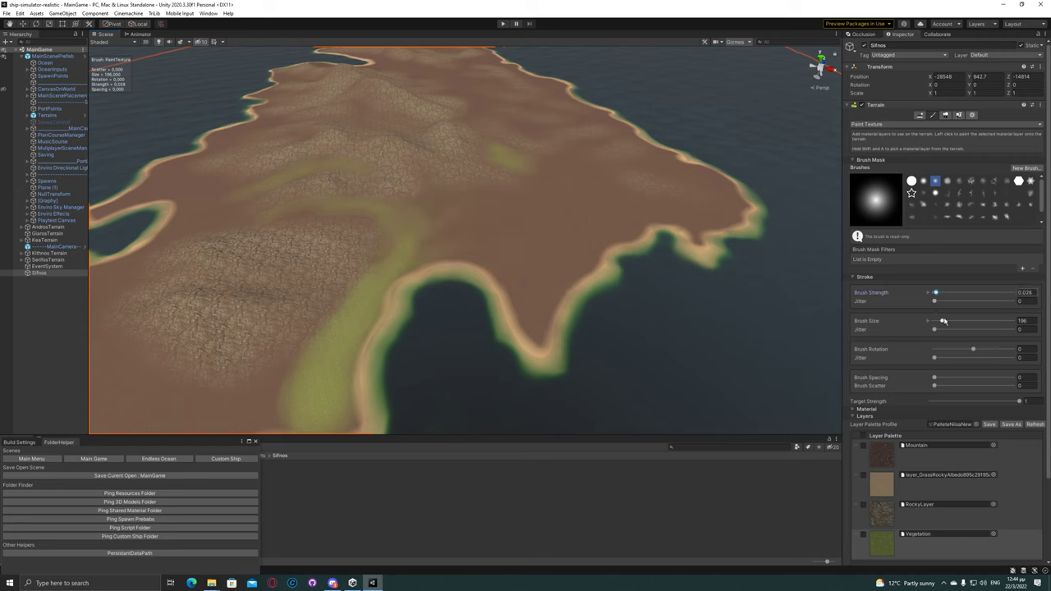
Paint vegetation across the land near the bay and further inland
drag(458, 230, 442, 224)
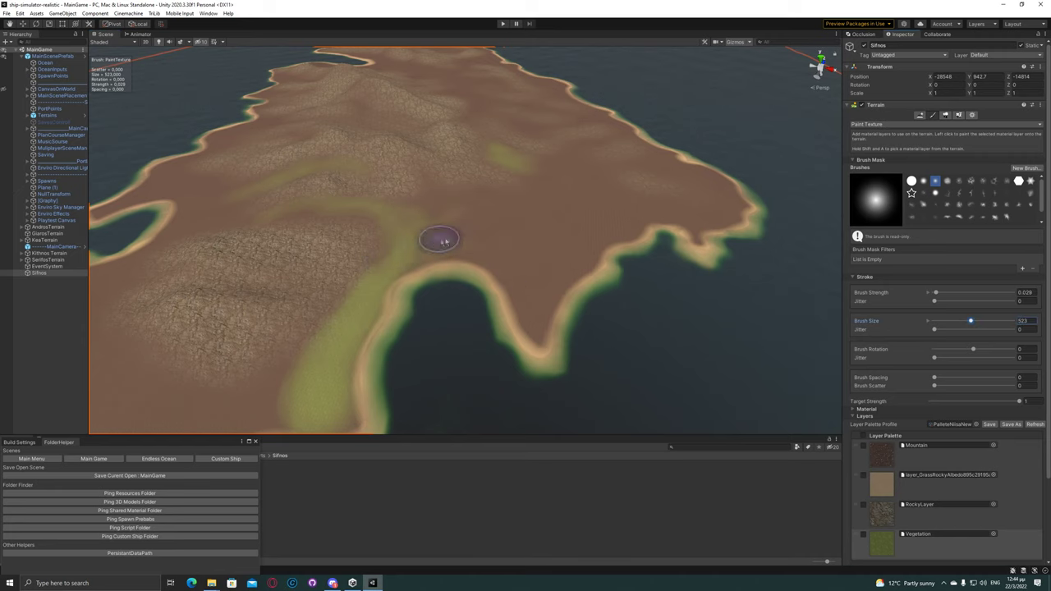
mouse_move(421, 212)
mouse_down()
mouse_move(502, 232)
mouse_move(541, 270)
mouse_move(614, 204)
mouse_move(591, 174)
mouse_up()
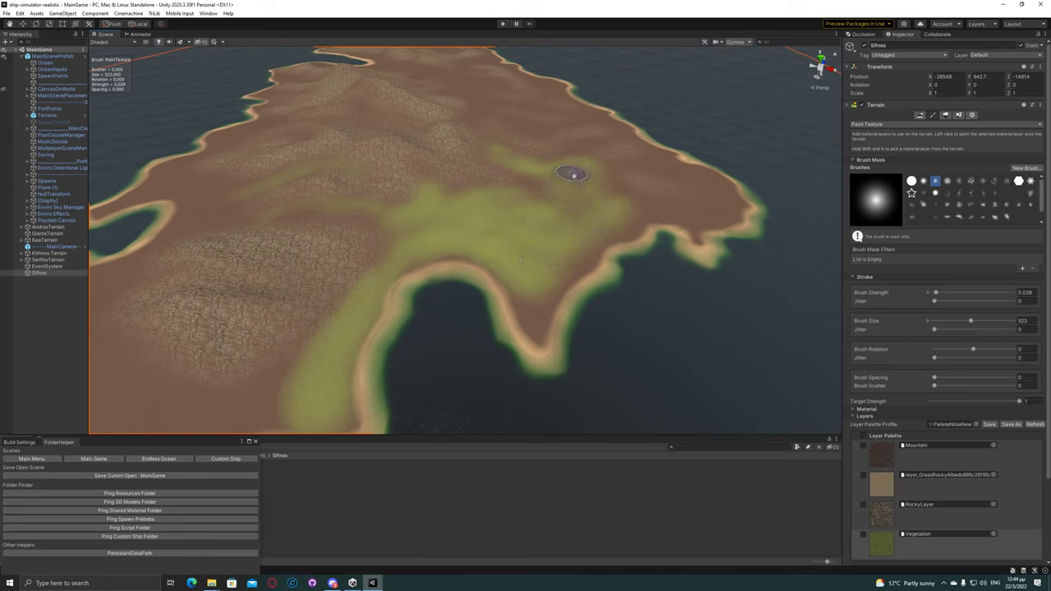
mouse_move(534, 172)
mouse_down()
mouse_move(563, 235)
mouse_move(621, 218)
mouse_move(555, 254)
mouse_move(578, 246)
mouse_move(667, 315)
mouse_up()
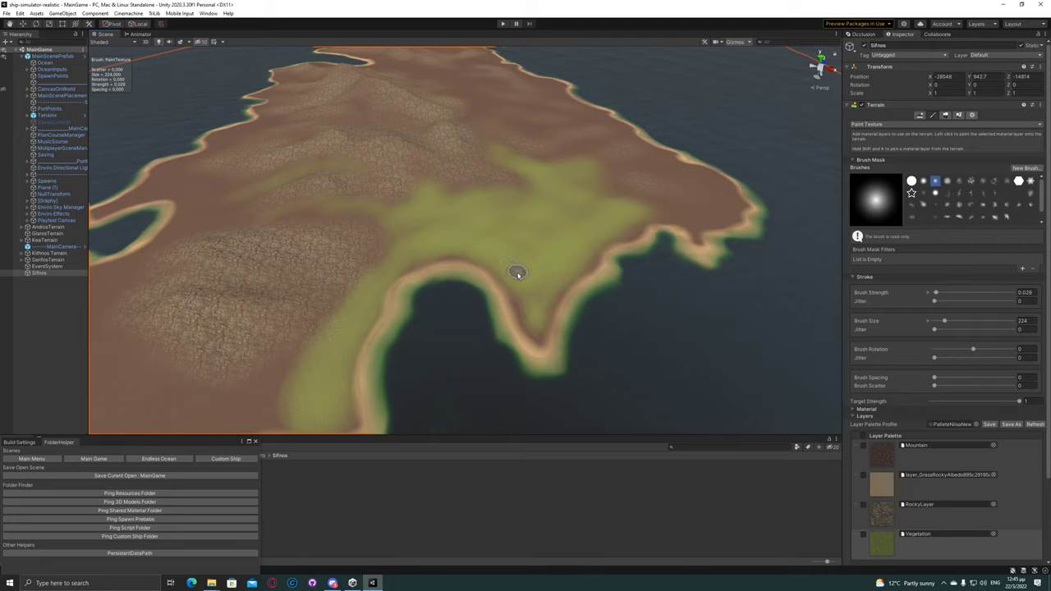
scroll(542, 257, up, 5)
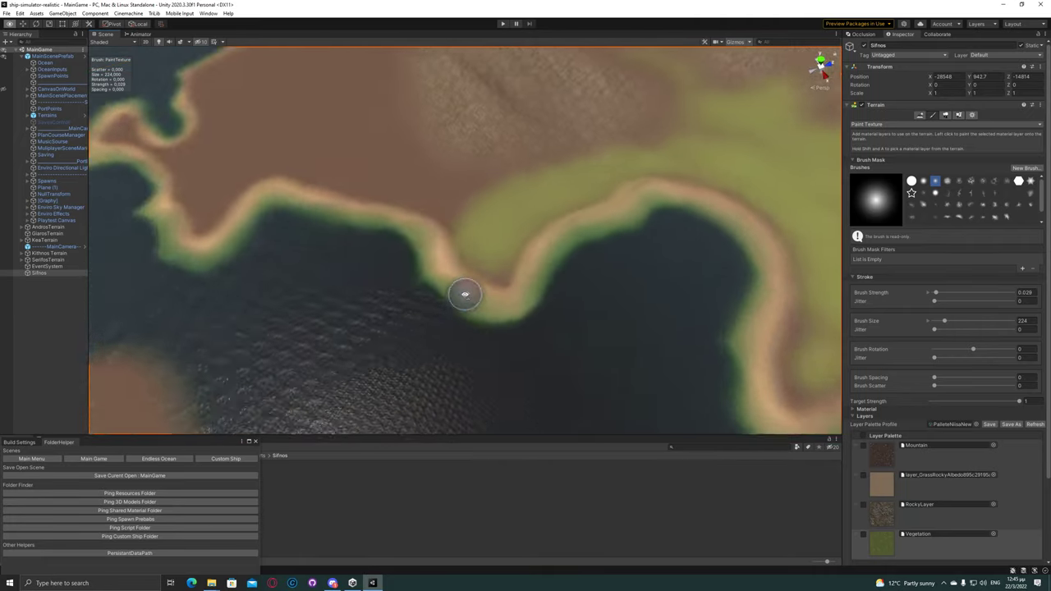
right_drag(462, 293, 569, 254)
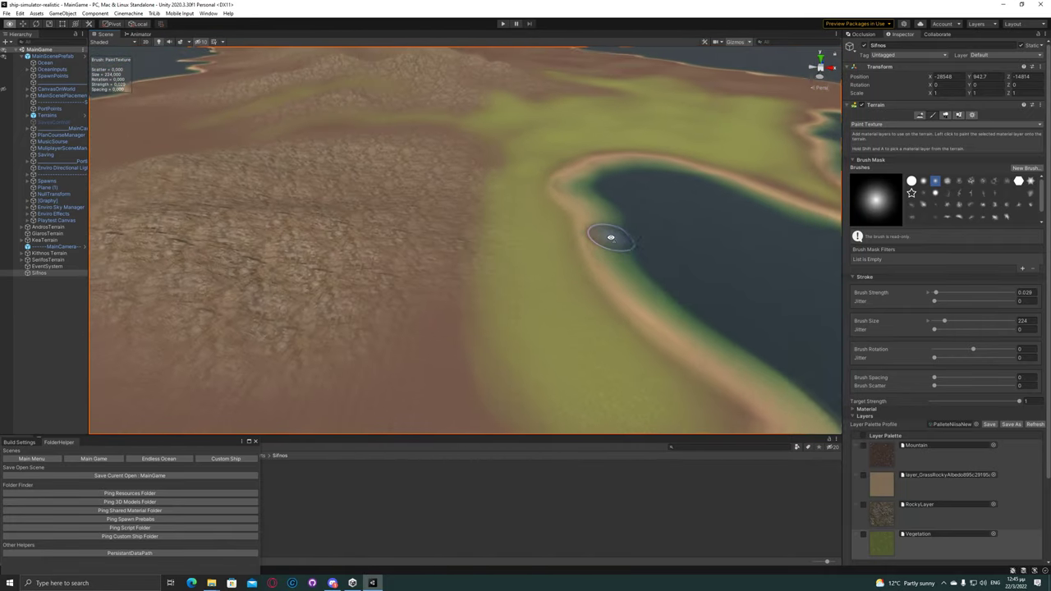
scroll(611, 238, down, 3)
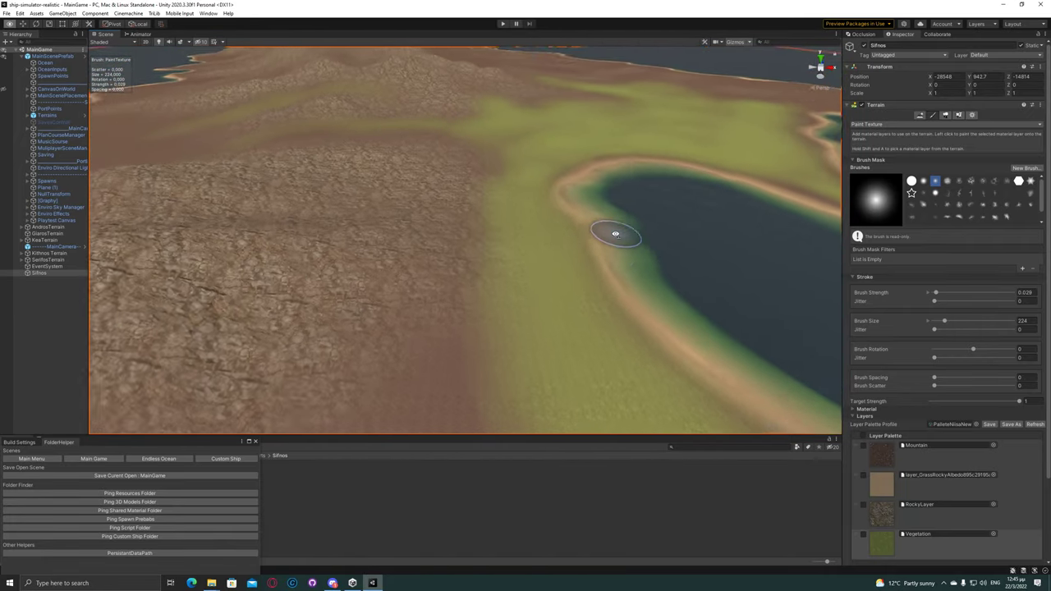
scroll(615, 232, down, 4)
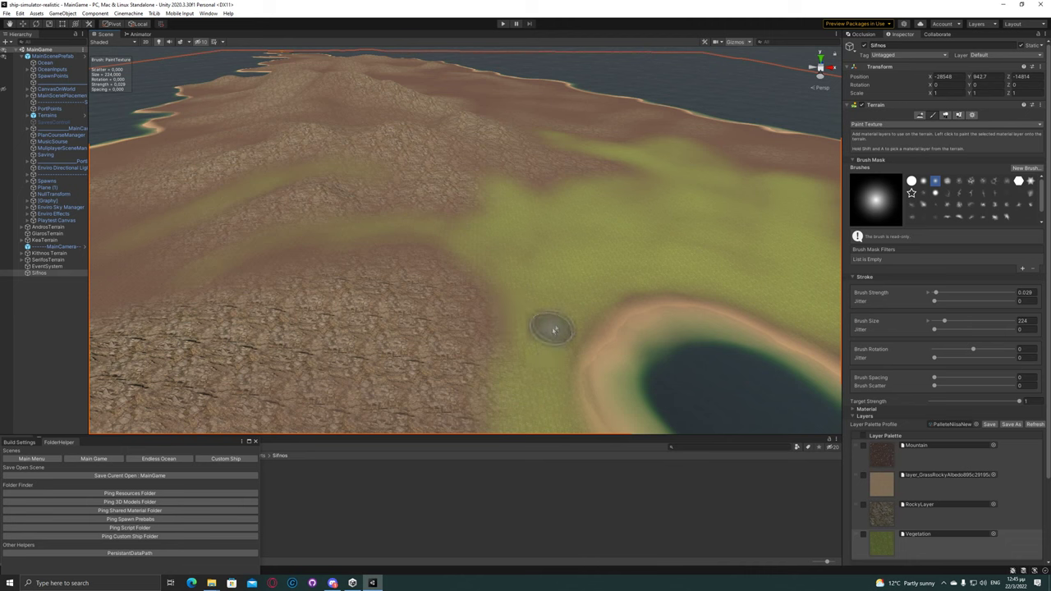
scroll(596, 252, up, 3)
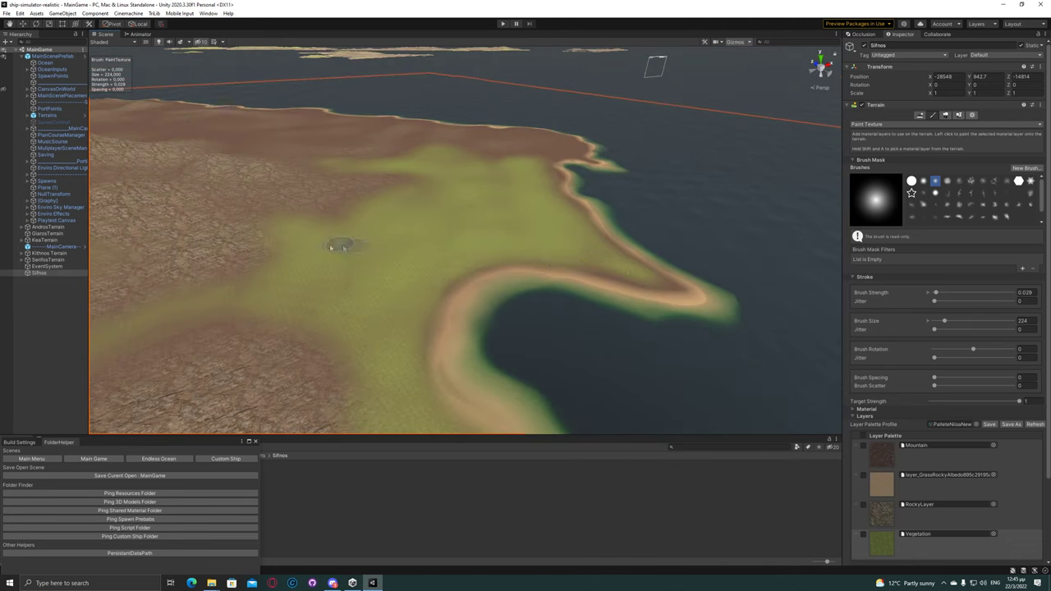
mouse_move(397, 279)
alt+mouse_down()
mouse_move(484, 274)
mouse_move(564, 312)
alt+mouse_up()
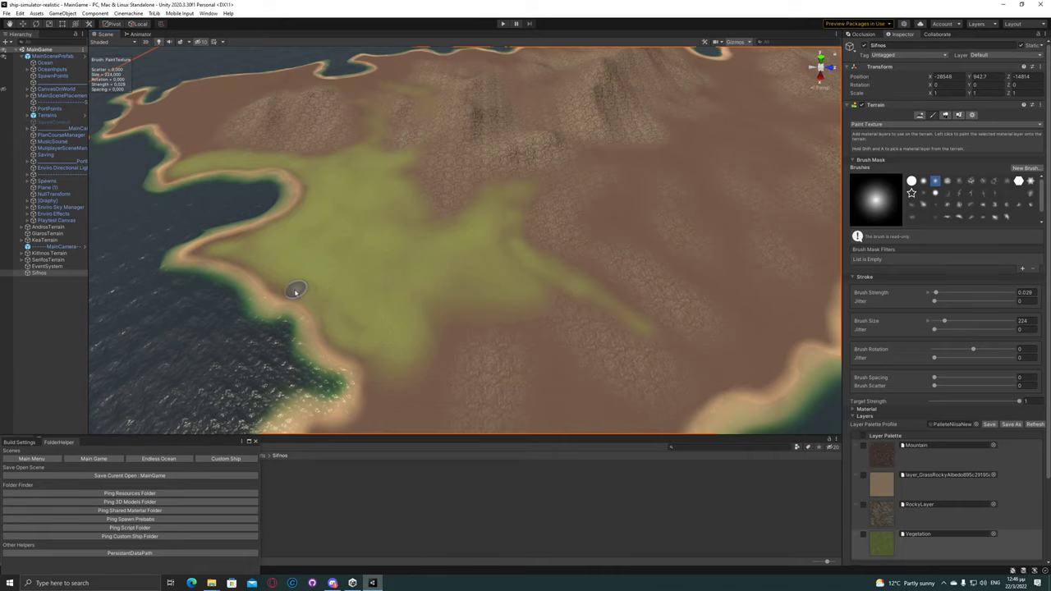
Enlarge the brush to 481 and paint vegetation inland from the southern shore, ending at size 387
alt+drag(297, 292, 530, 290)
click(966, 323)
mouse_move(408, 345)
mouse_down()
mouse_move(513, 215)
mouse_move(564, 323)
mouse_move(548, 294)
mouse_move(382, 307)
mouse_up()
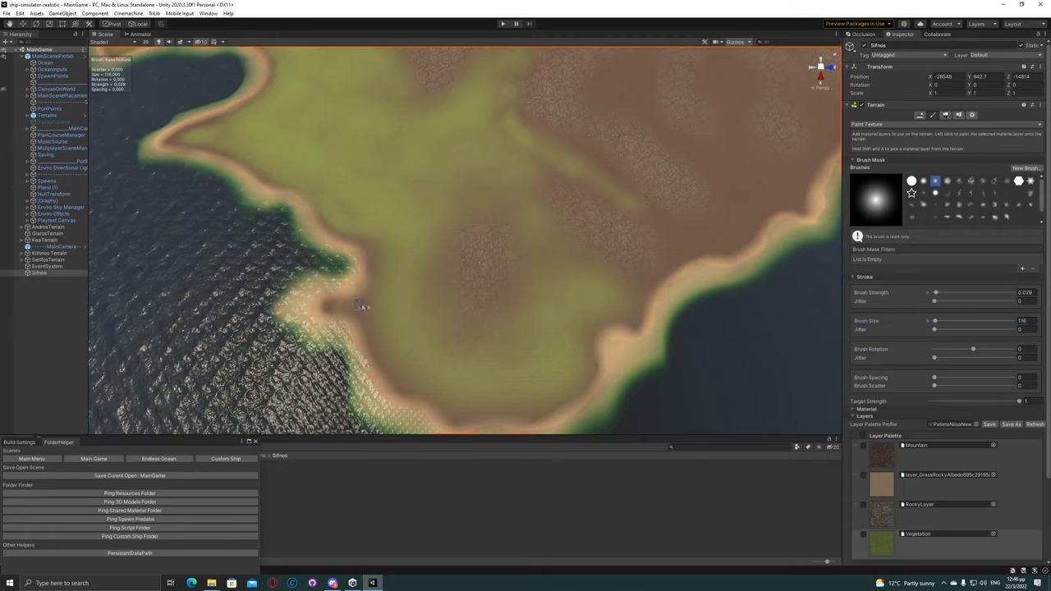
click(973, 320)
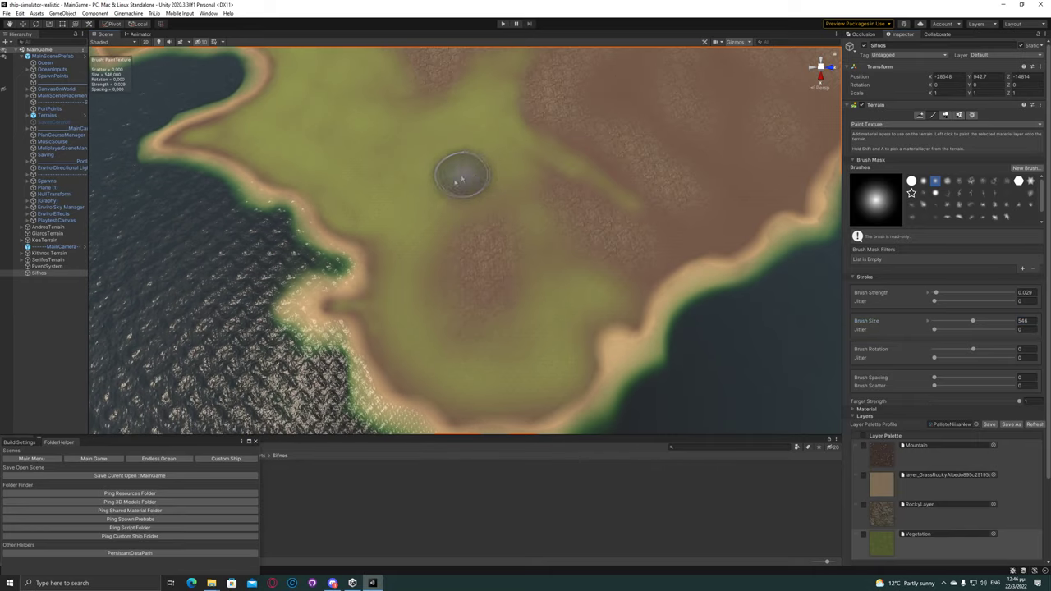
click(959, 323)
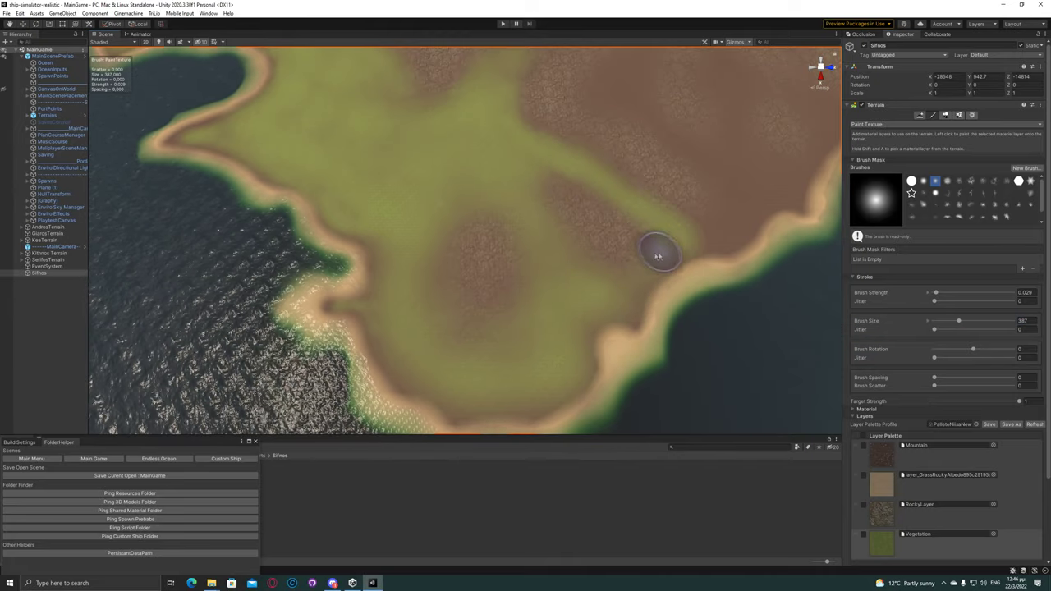
mouse_move(547, 211)
alt+mouse_down()
mouse_move(547, 150)
mouse_move(393, 143)
alt+mouse_up()
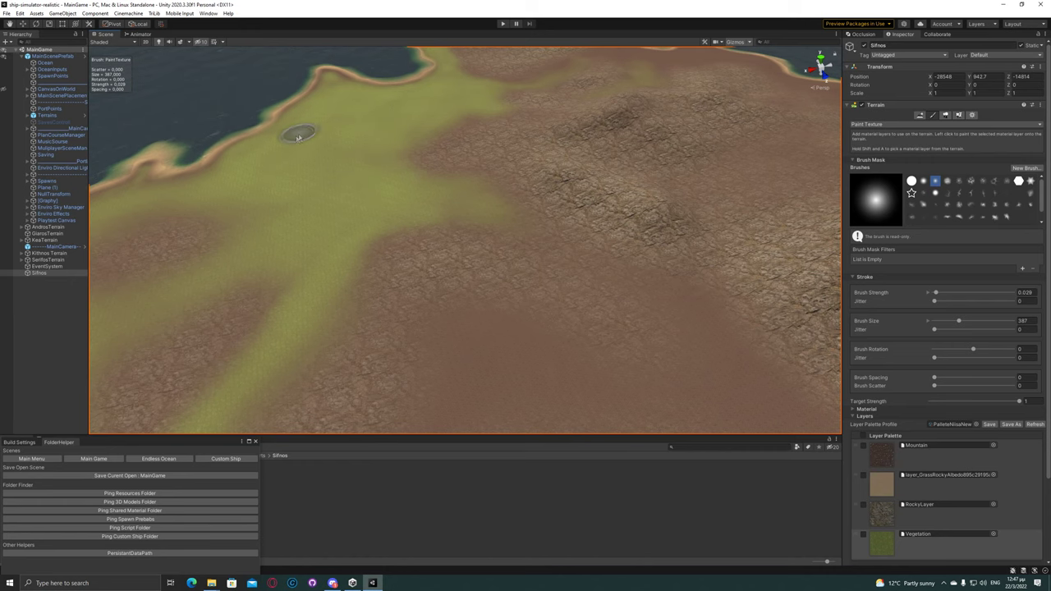
Paint extra green grass strips down the hillside and over the brown coastal terrain
mouse_move(478, 117)
alt+mouse_down()
mouse_move(368, 186)
mouse_move(528, 188)
alt+mouse_up()
drag(361, 349, 532, 177)
mouse_move(610, 190)
mouse_down()
mouse_move(599, 309)
mouse_move(605, 207)
mouse_move(660, 174)
mouse_up()
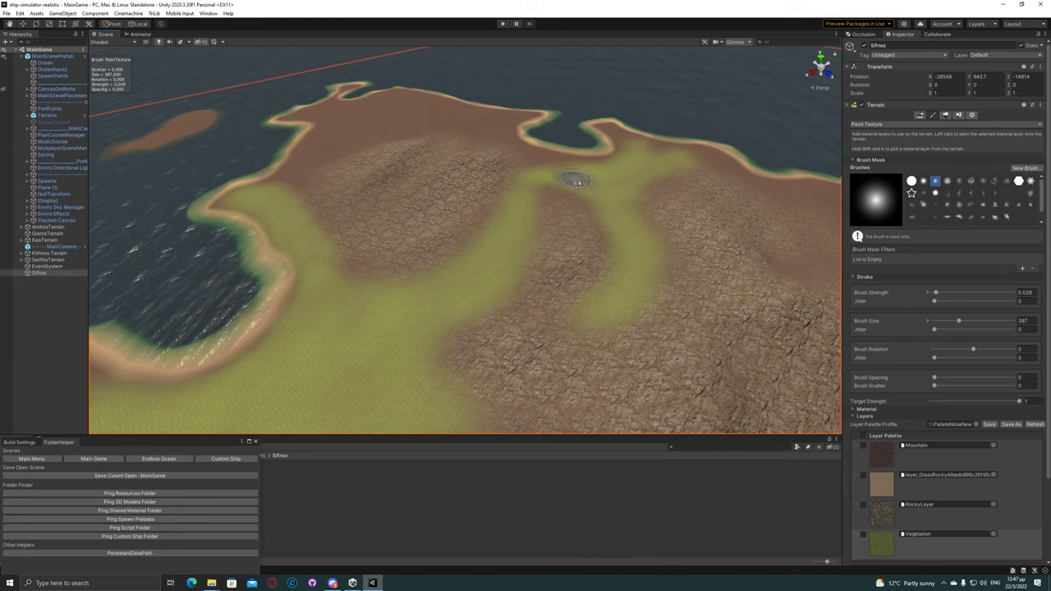
alt+drag(619, 231, 348, 317)
mouse_move(469, 223)
mouse_down()
mouse_move(439, 218)
mouse_move(594, 167)
mouse_move(600, 188)
mouse_move(707, 197)
mouse_move(646, 188)
mouse_move(728, 230)
mouse_move(755, 199)
mouse_move(707, 232)
mouse_up()
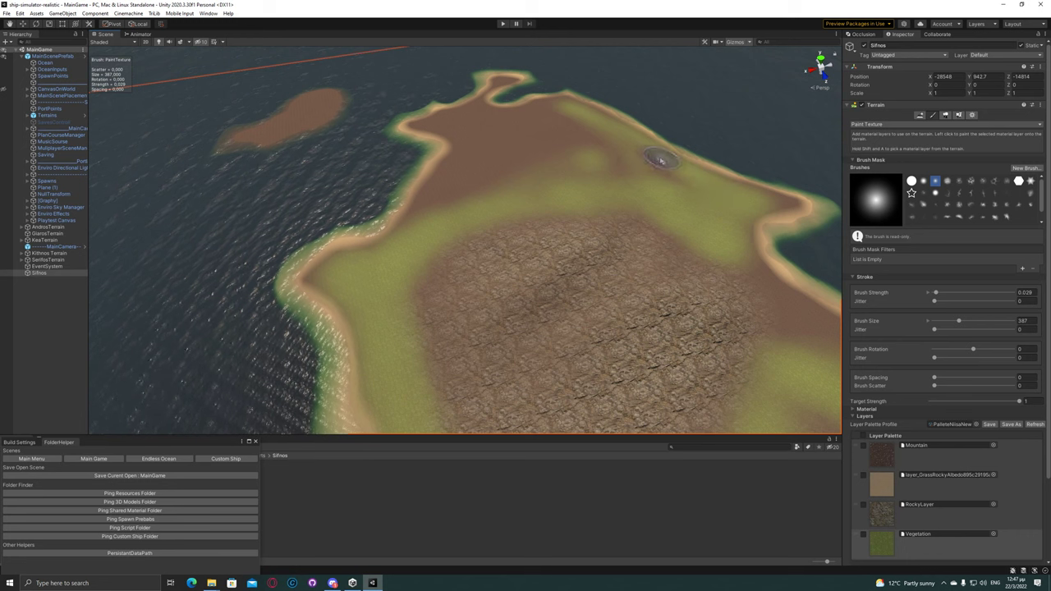
mouse_move(682, 183)
mouse_down()
mouse_move(424, 228)
mouse_move(583, 143)
mouse_move(598, 176)
mouse_move(593, 159)
mouse_move(450, 218)
mouse_move(481, 165)
mouse_move(556, 134)
mouse_move(430, 227)
mouse_move(490, 141)
mouse_up()
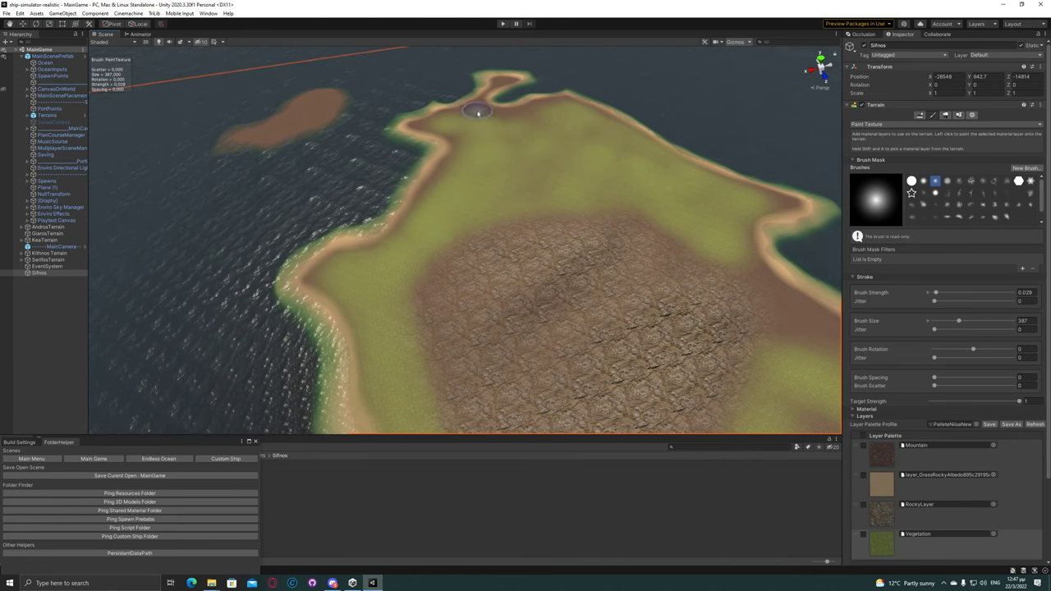
scroll(520, 162, down, 5)
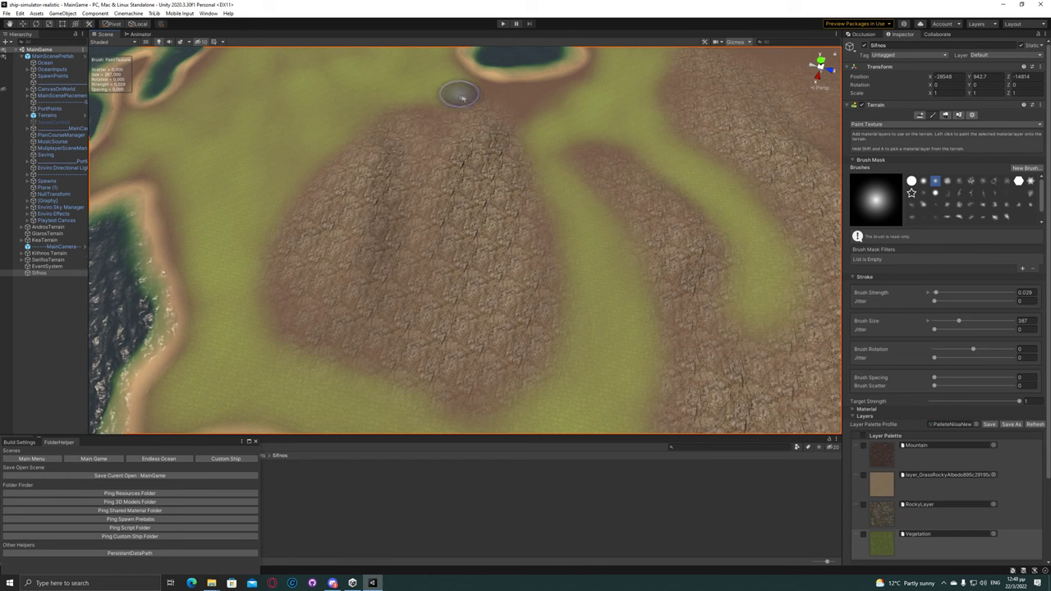
scroll(568, 273, up, 3)
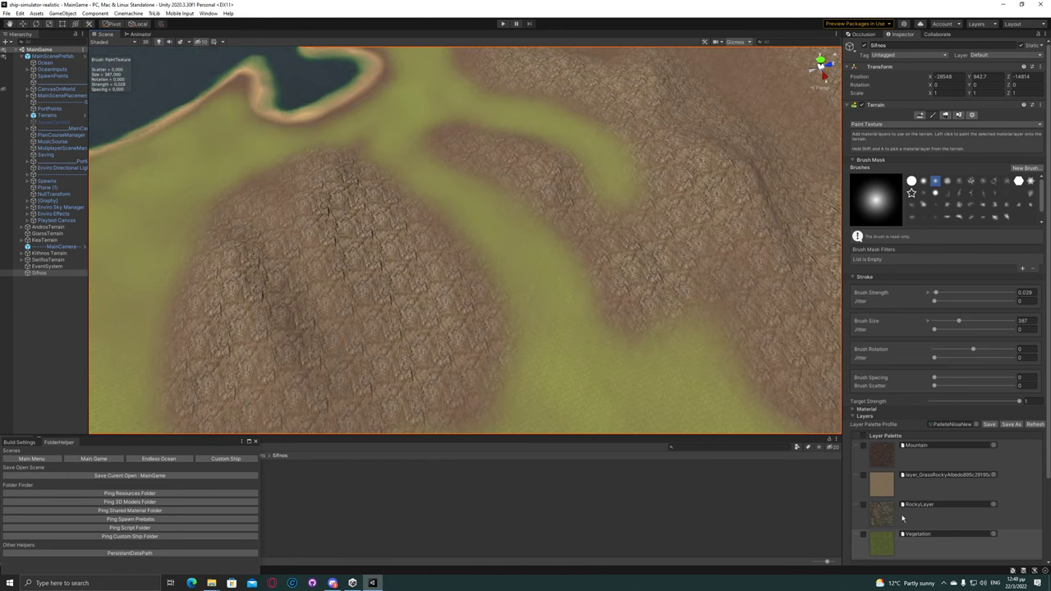
Select the Mountain layer and brush rocky streaks across the green bands, extending them left
click(887, 464)
mouse_move(464, 172)
mouse_down()
mouse_move(544, 211)
mouse_move(600, 305)
mouse_move(648, 351)
mouse_up()
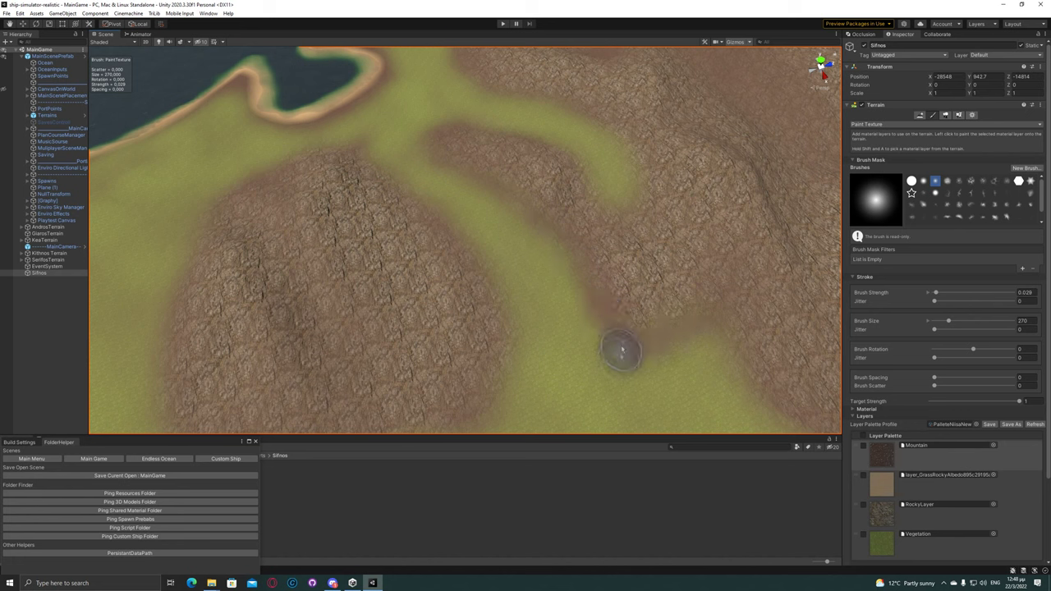
mouse_move(574, 164)
mouse_down()
mouse_move(635, 148)
mouse_move(614, 134)
mouse_up()
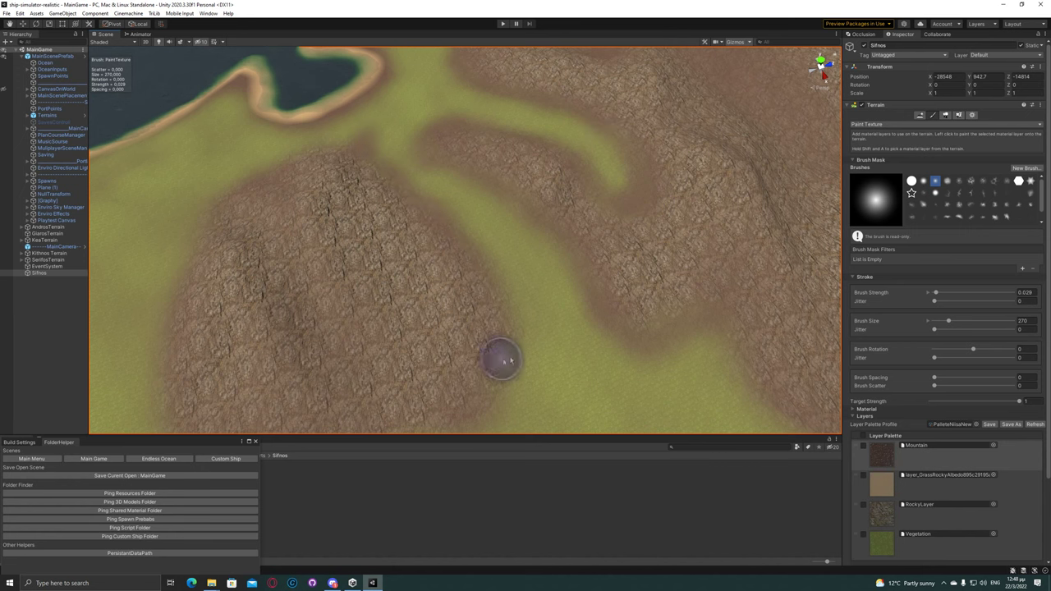
right_drag(498, 357, 563, 312)
mouse_move(539, 331)
mouse_down()
mouse_move(304, 276)
mouse_move(336, 287)
mouse_up()
right_drag(281, 170, 582, 229)
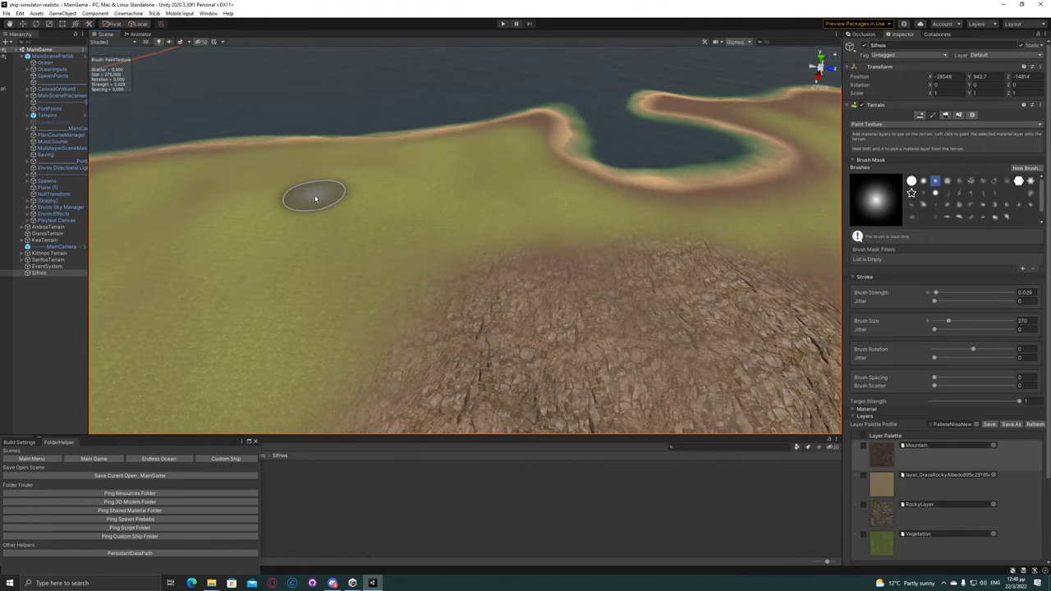
right_drag(305, 194, 566, 259)
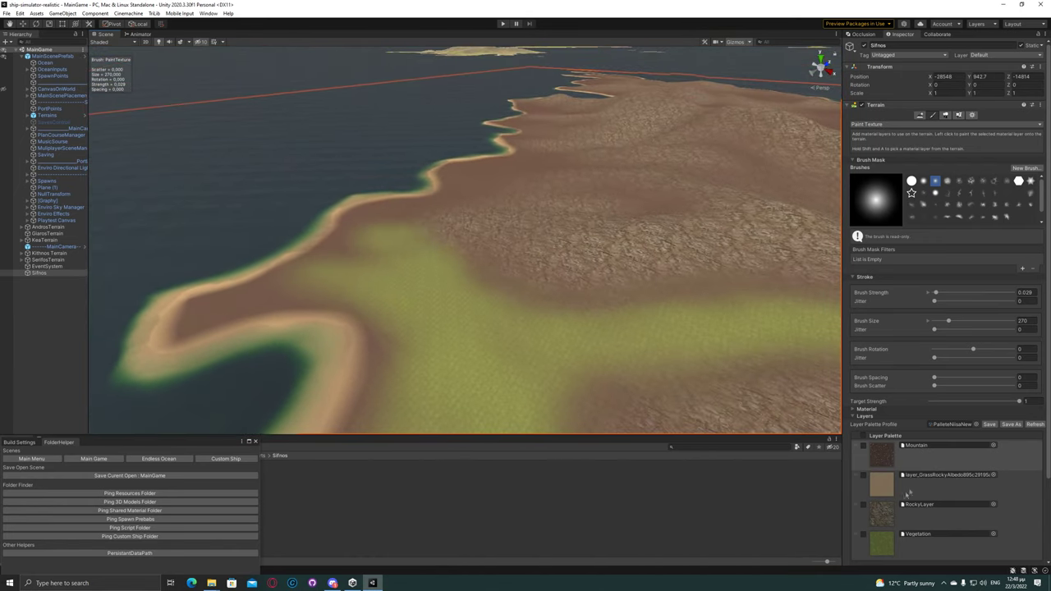
Paint a patch of vegetation onto the terrain near the coast
scroll(464, 321, up, 3)
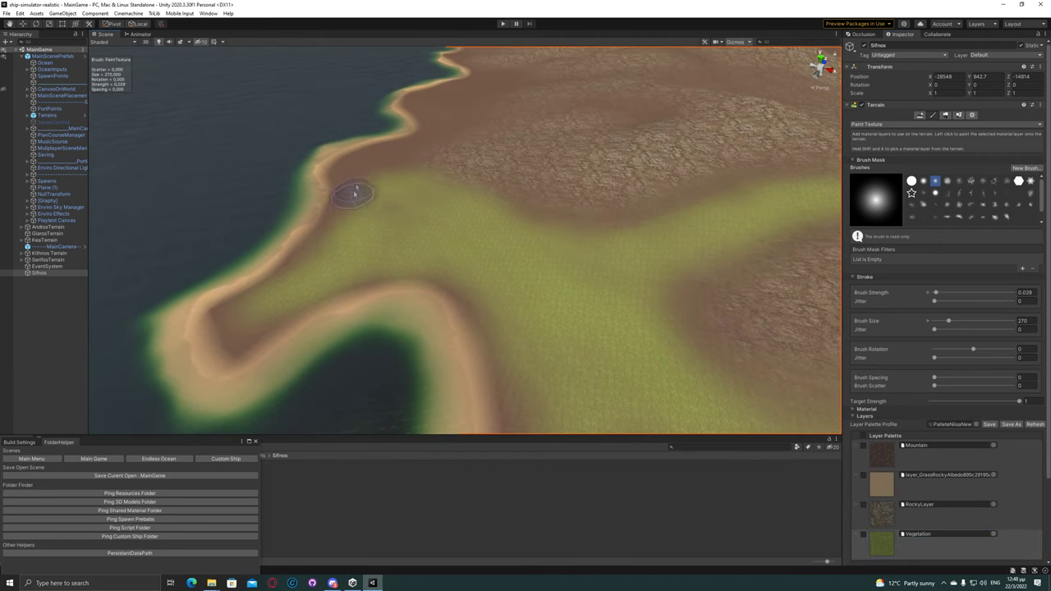
right_drag(392, 152, 677, 212)
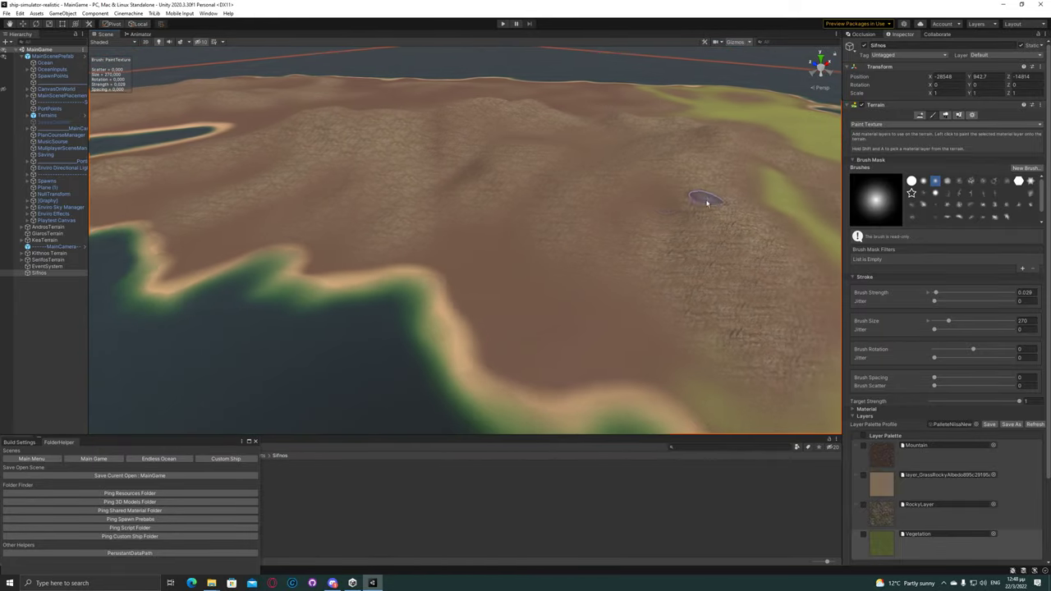
mouse_move(605, 340)
mouse_down()
mouse_move(645, 329)
mouse_move(514, 276)
mouse_up()
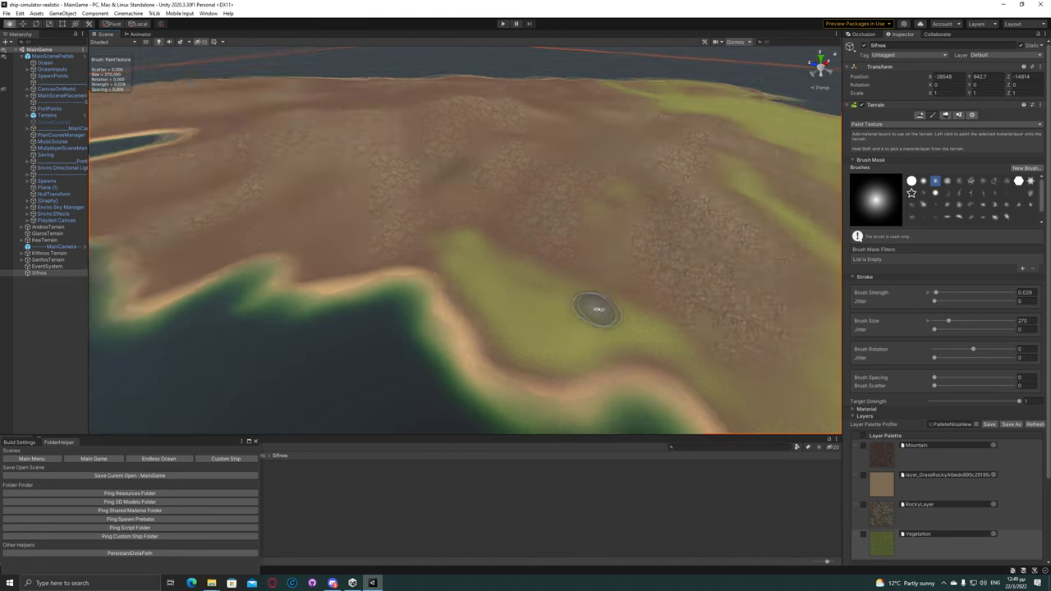
Paint a light sandy track across the brown hillside with the grass-rocky sand layer
scroll(596, 307, up, 3)
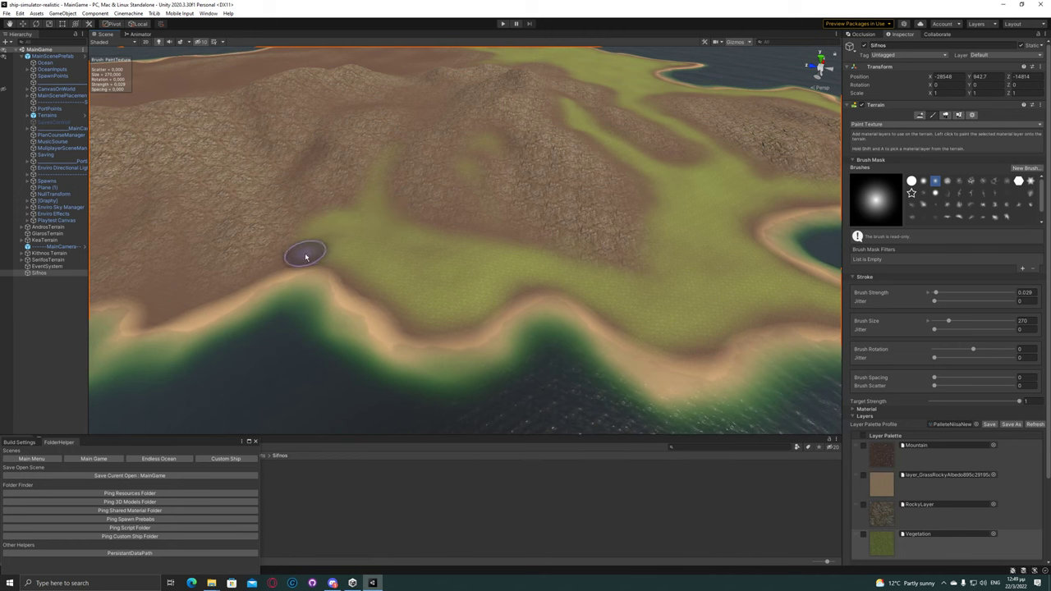
right_drag(399, 243, 369, 207)
key(shift+a)
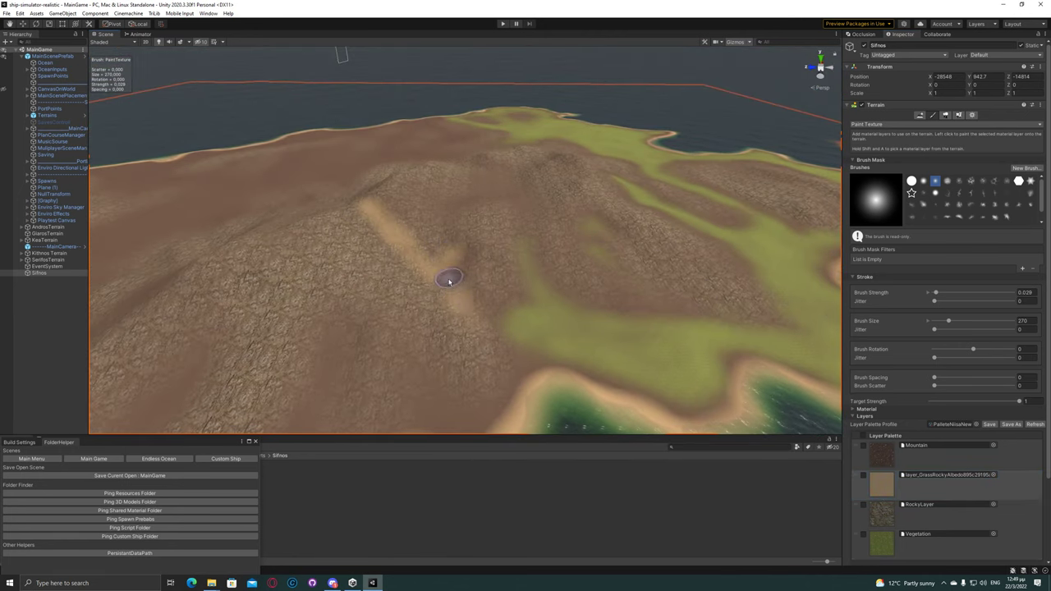
mouse_move(567, 312)
right_down()
mouse_move(490, 259)
mouse_move(525, 183)
right_up()
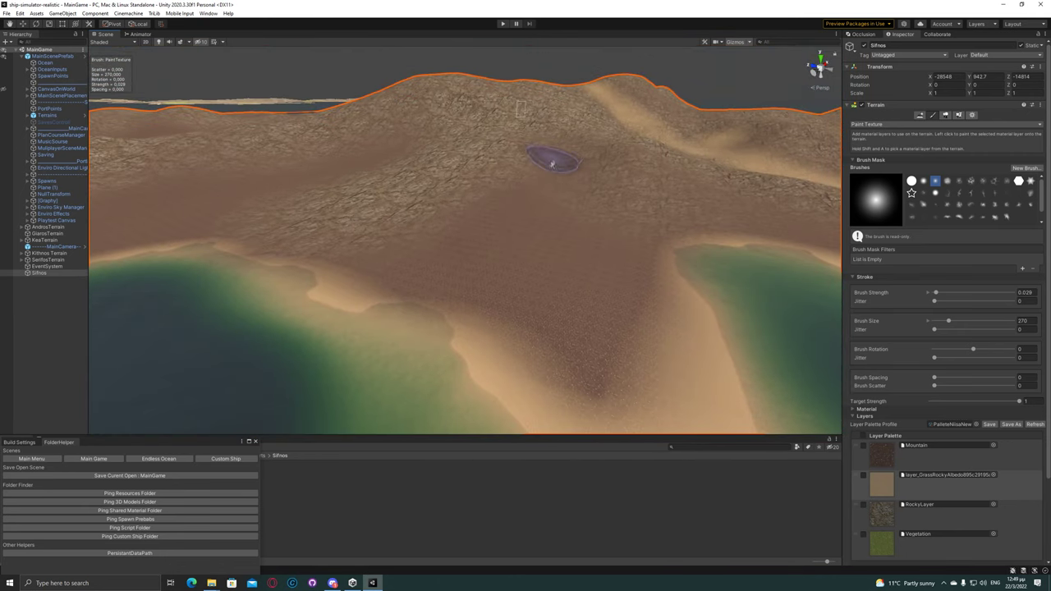
mouse_move(562, 174)
mouse_down()
mouse_move(534, 185)
mouse_move(586, 219)
mouse_move(563, 175)
mouse_move(603, 223)
mouse_up()
right_drag(603, 223, 531, 176)
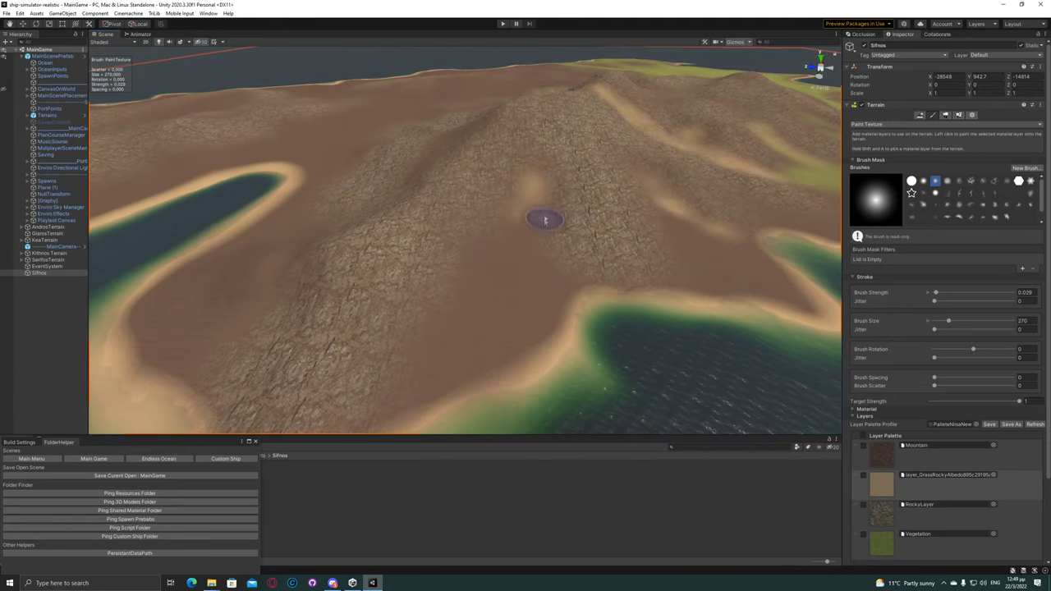
Dab a faint Vegetation tint near the shoreline, then select the Mountain layer
key(shift+a)
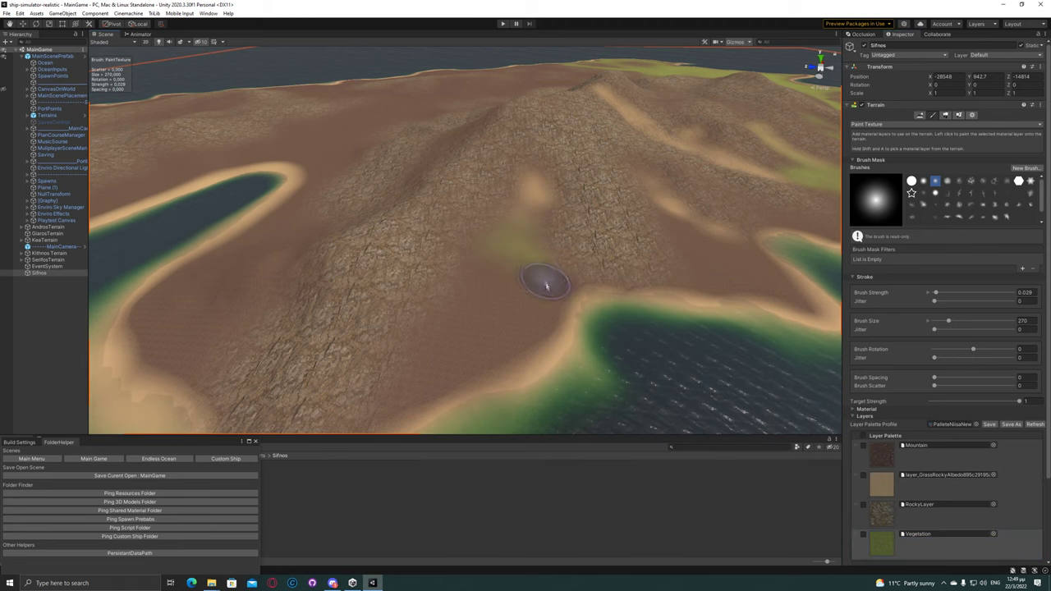
click(546, 285)
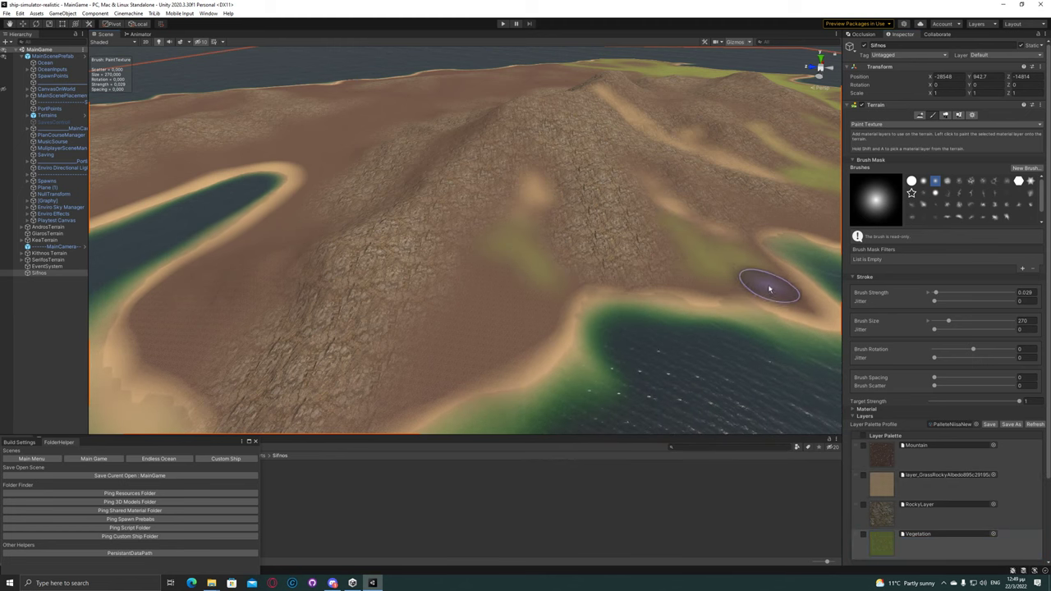
alt+drag(700, 231, 622, 203)
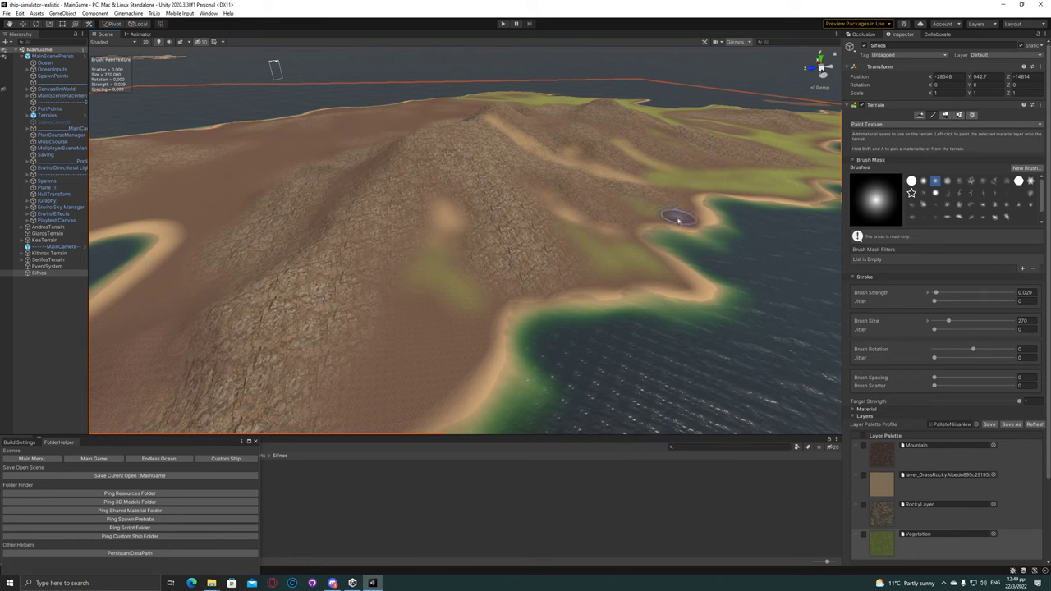
key(f)
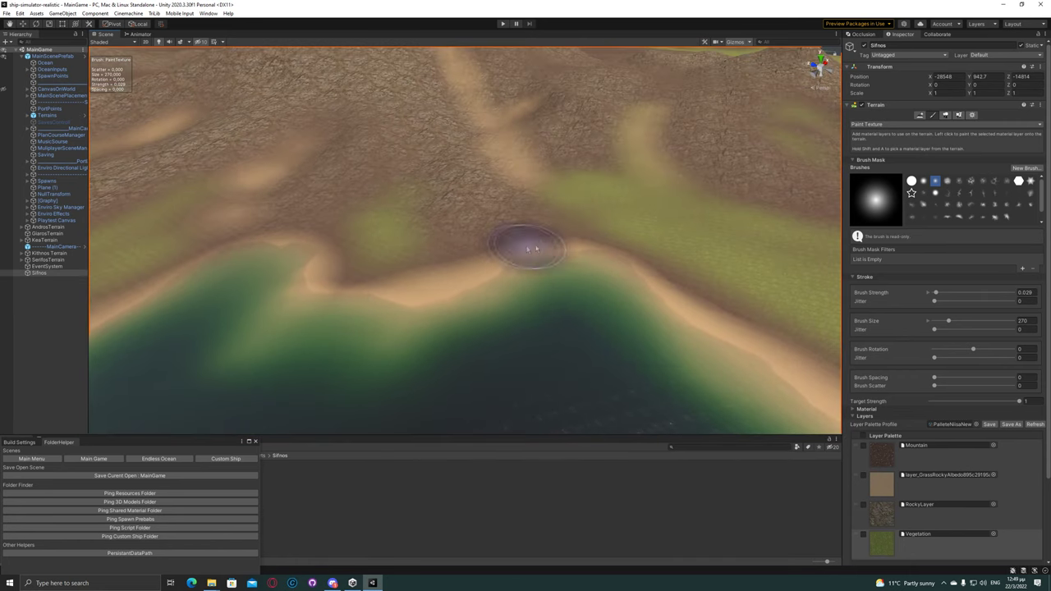
alt+drag(544, 222, 532, 231)
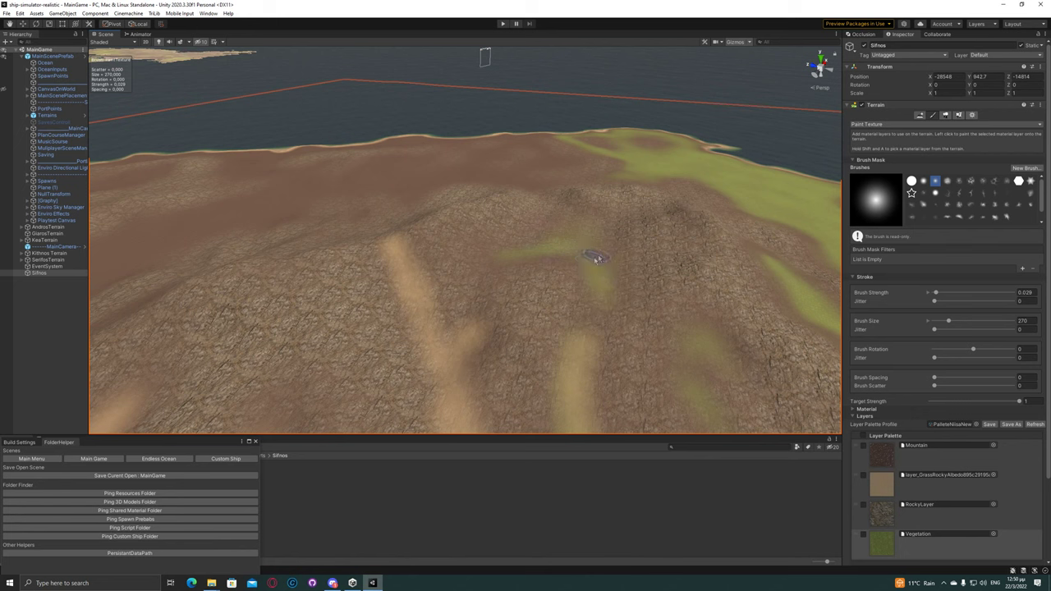
click(881, 454)
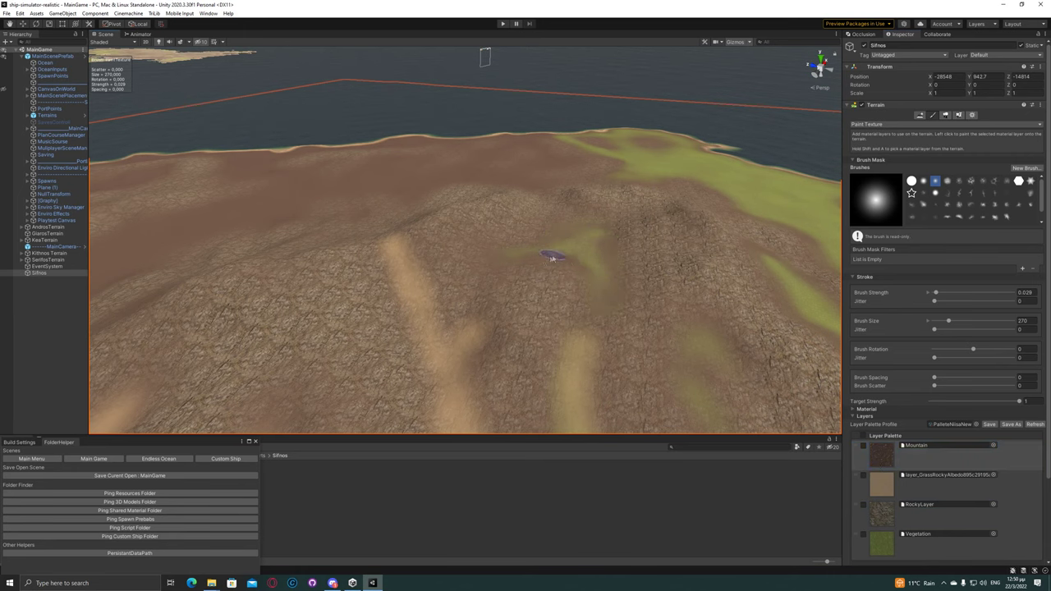
Paint a small green vegetation patch on the land beside the inlet
right_drag(606, 289, 751, 377)
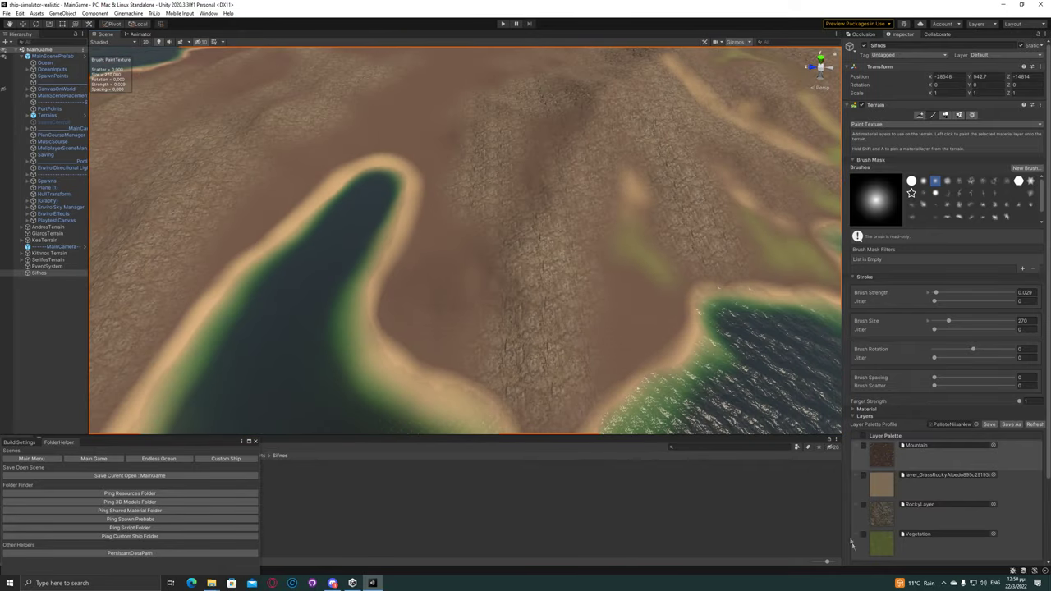
drag(624, 270, 636, 300)
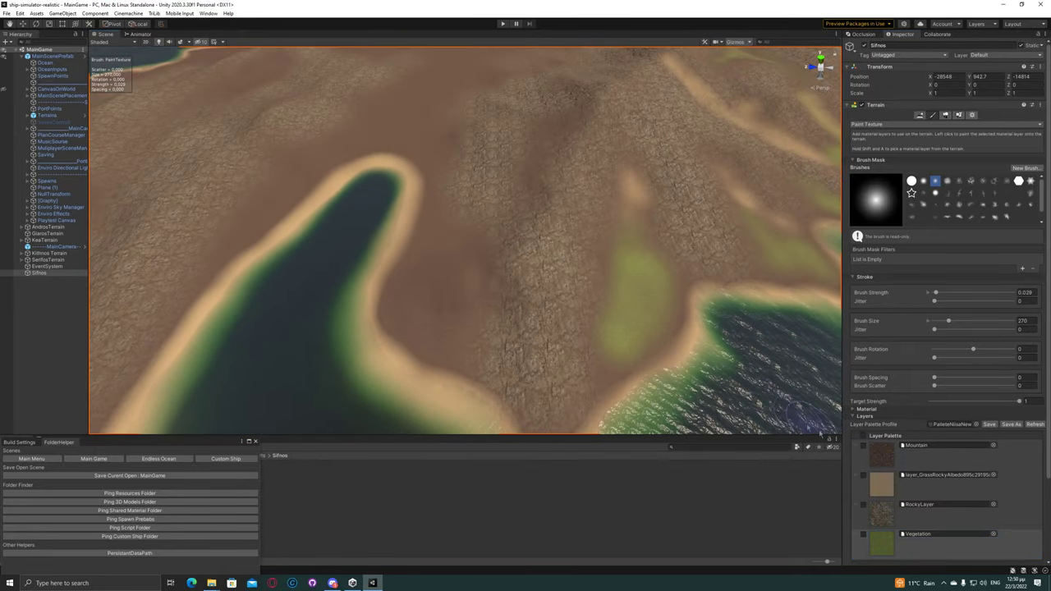
key(shift+a)
Paint cracked RockyLayer texture on the land by the inlet, ending with Vegetation selected
mouse_move(605, 305)
right_down()
mouse_move(479, 272)
mouse_move(615, 298)
right_up()
key(shift+a)
mouse_move(544, 239)
mouse_down()
mouse_move(528, 205)
mouse_move(645, 246)
mouse_up()
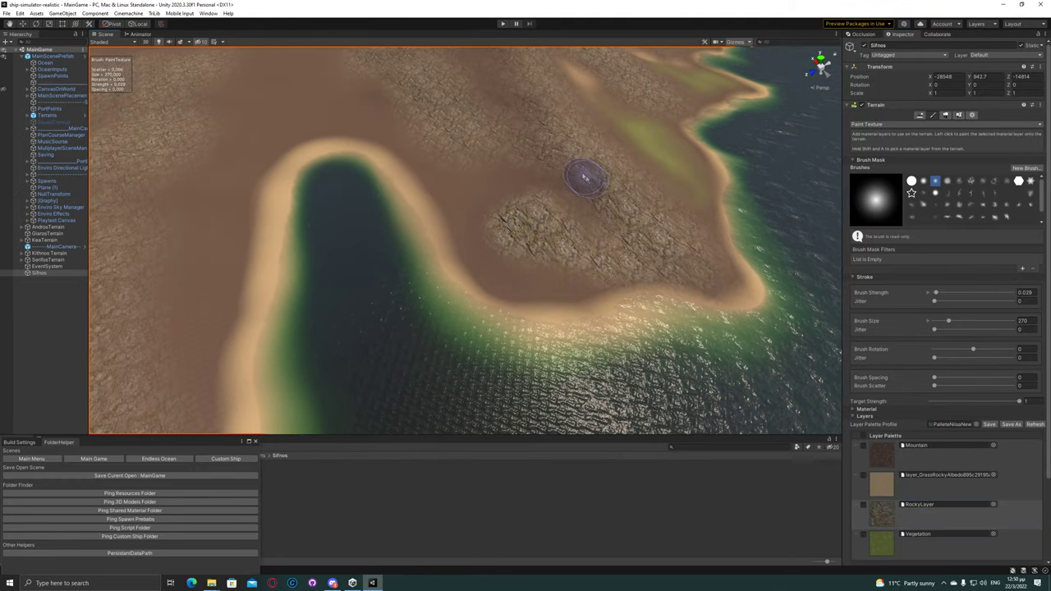
right_drag(540, 129, 564, 182)
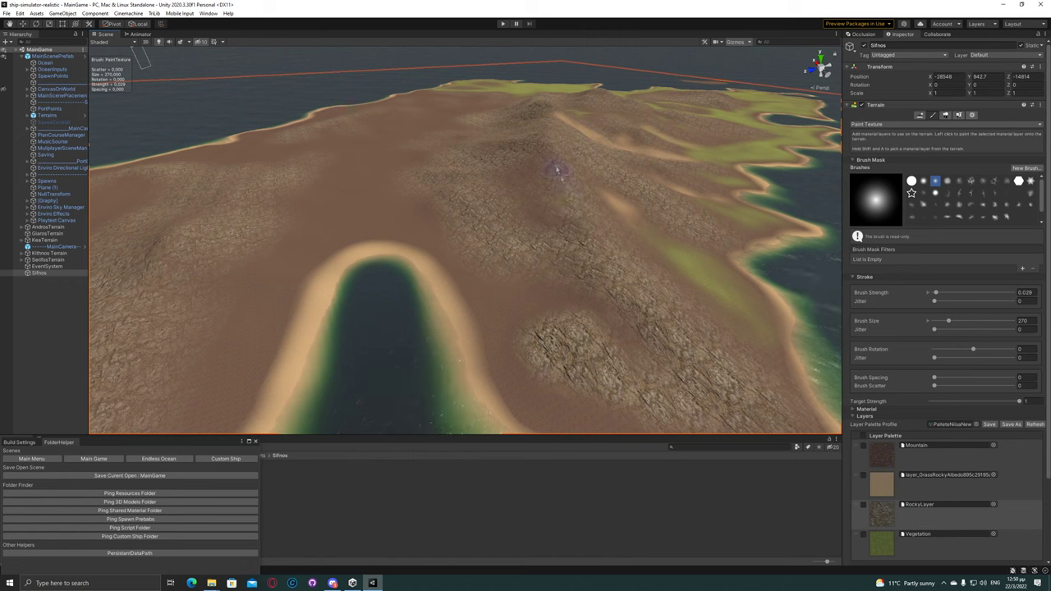
key(shift+a)
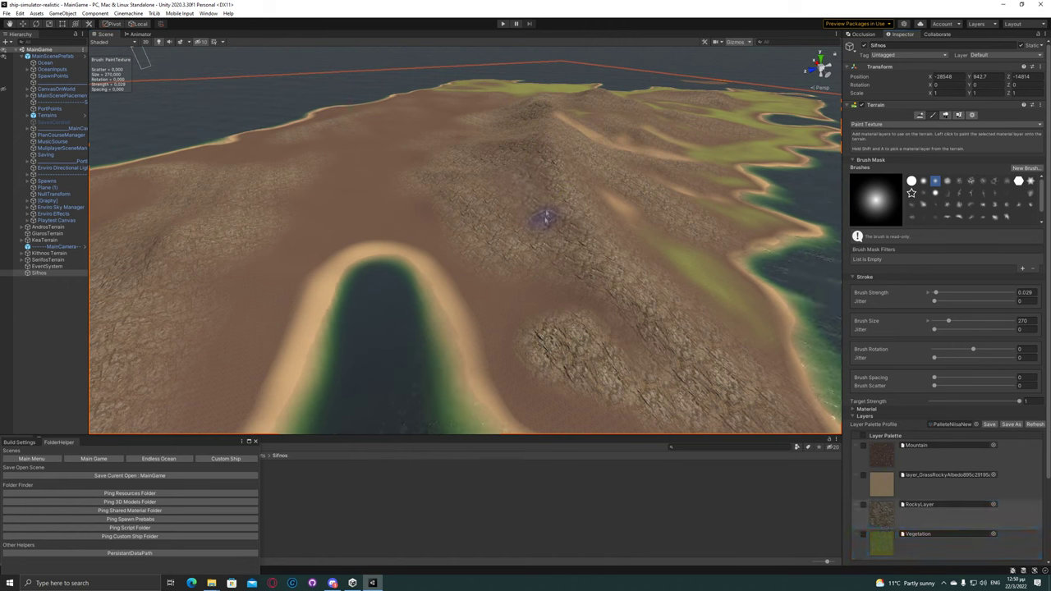
key(shift+a)
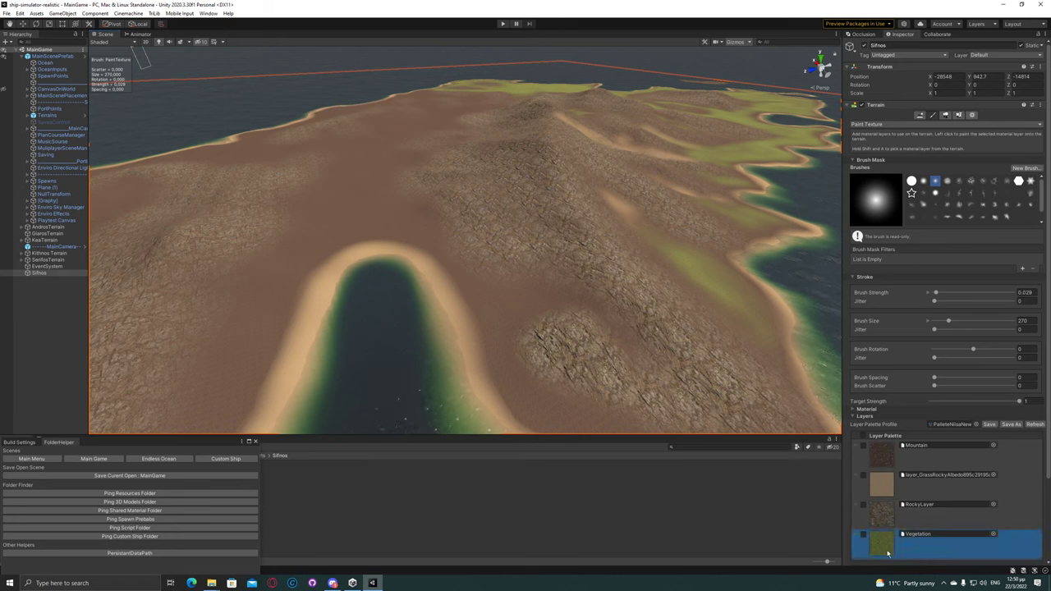
Cycle through the grass-rocky, Vegetation and Mountain layers while zooming toward the bay
key(shift+a)
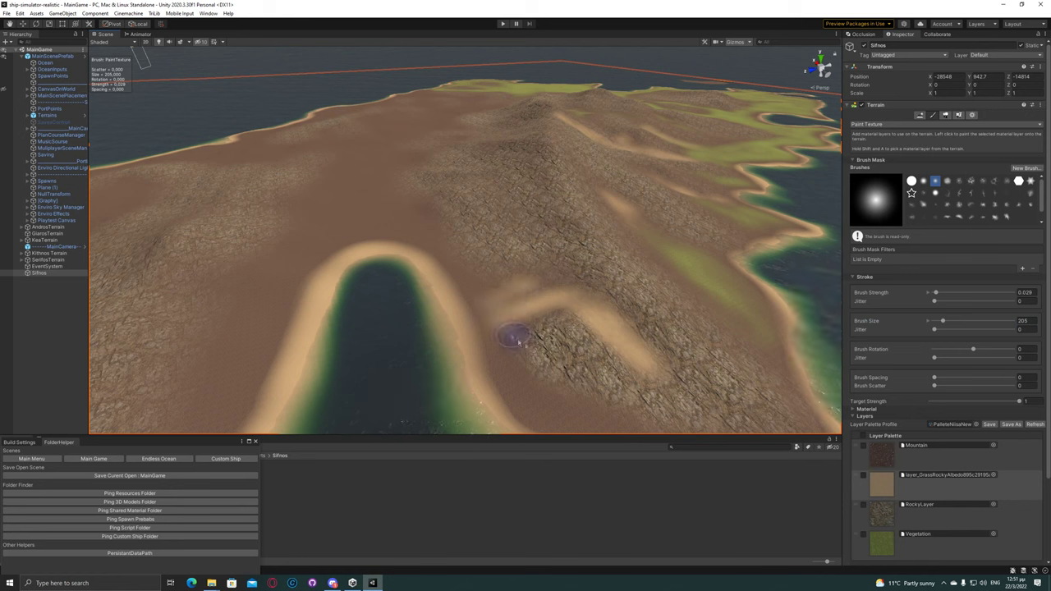
click(882, 538)
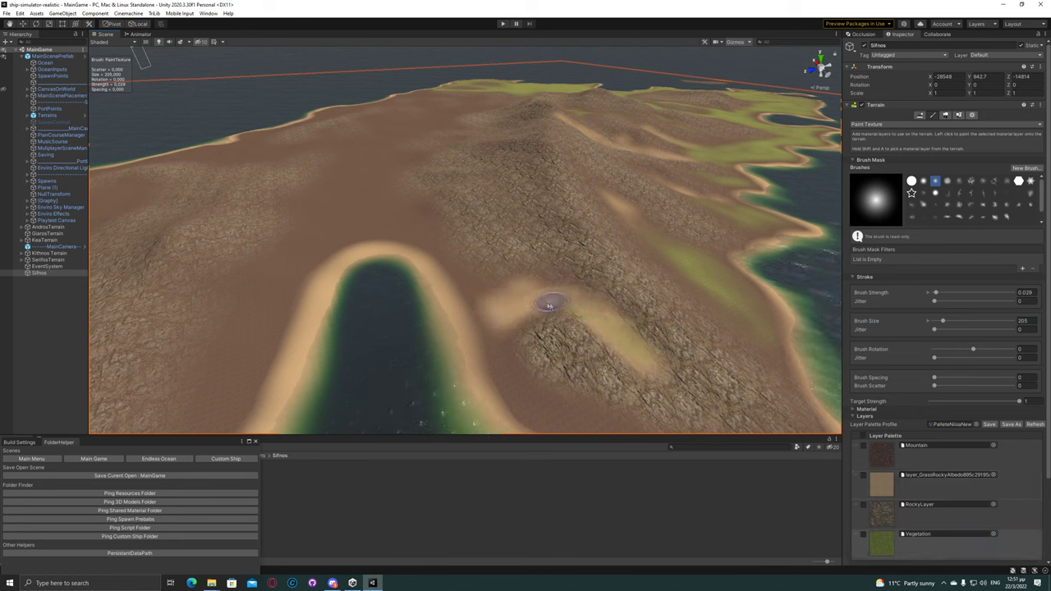
key(shift+a)
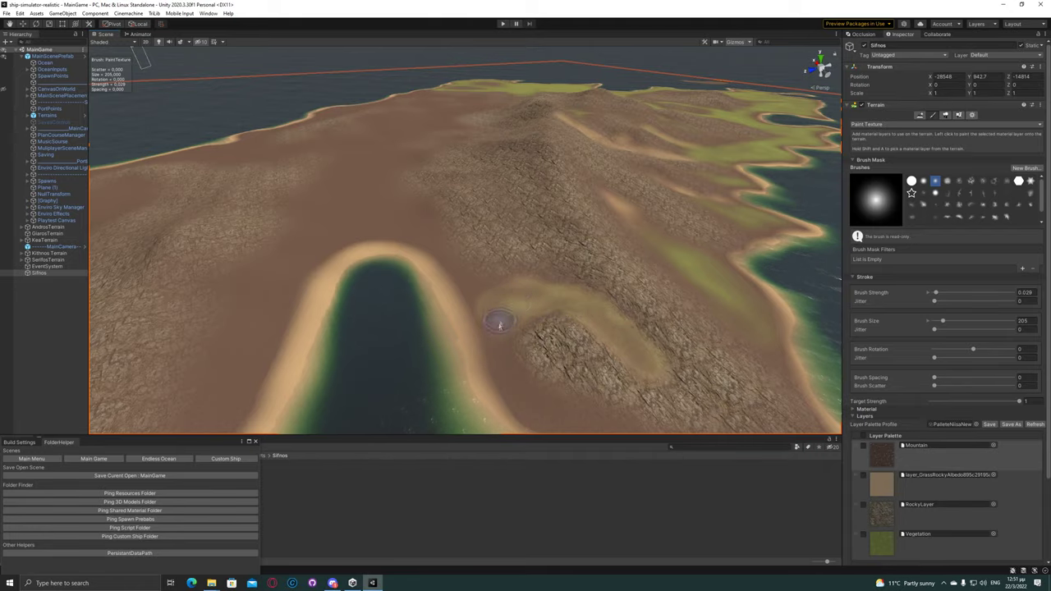
scroll(506, 359, up, 3)
scroll(563, 364, up, 3)
scroll(586, 375, up, 3)
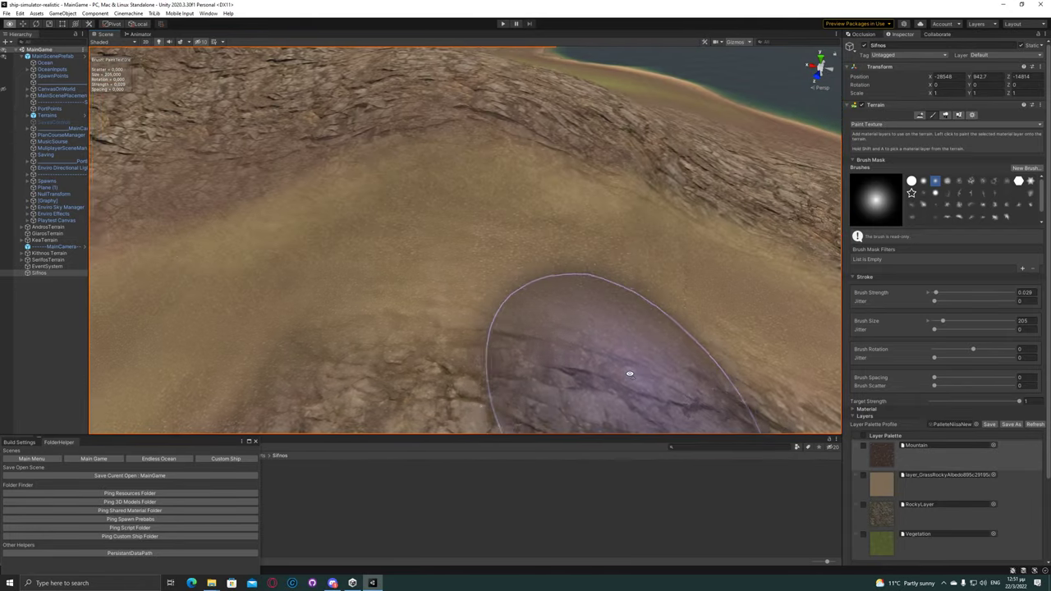
scroll(629, 370, down, 8)
right_drag(549, 362, 547, 362)
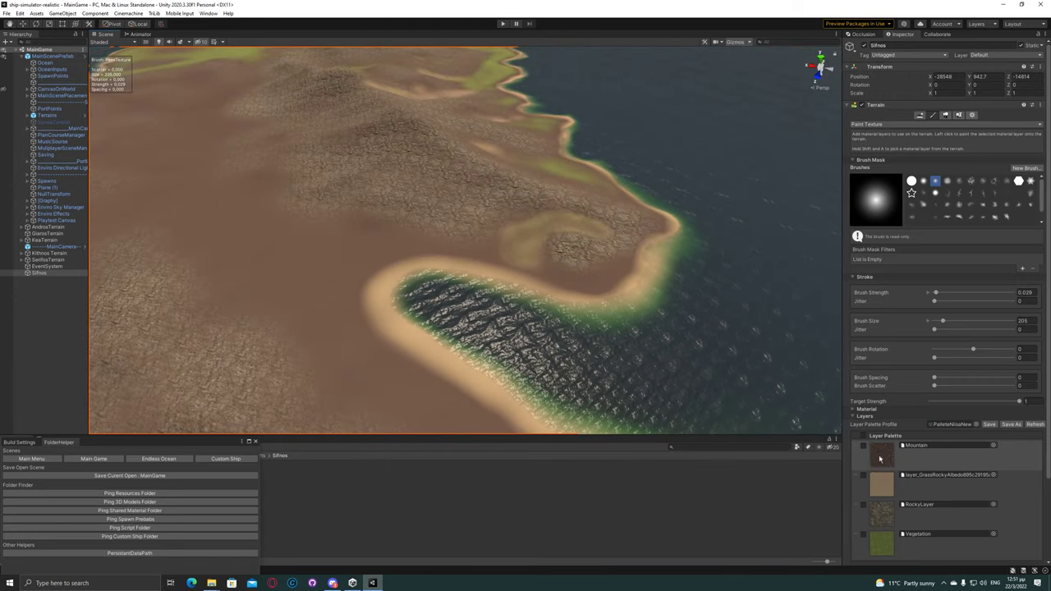
Paint Vegetation along the bay's shore
key(shift+a)
drag(617, 270, 592, 279)
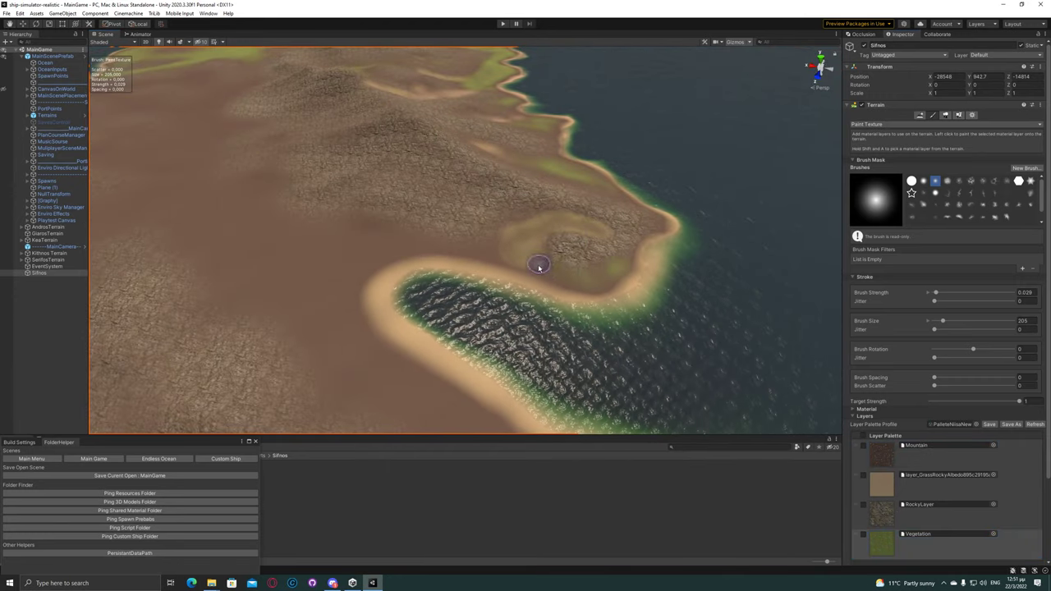
key(f)
click(920, 279)
Enlarge the brush from 205 to 537 and paint a faint vegetation stroke on the plain
drag(942, 321, 973, 321)
scroll(522, 254, up, 5)
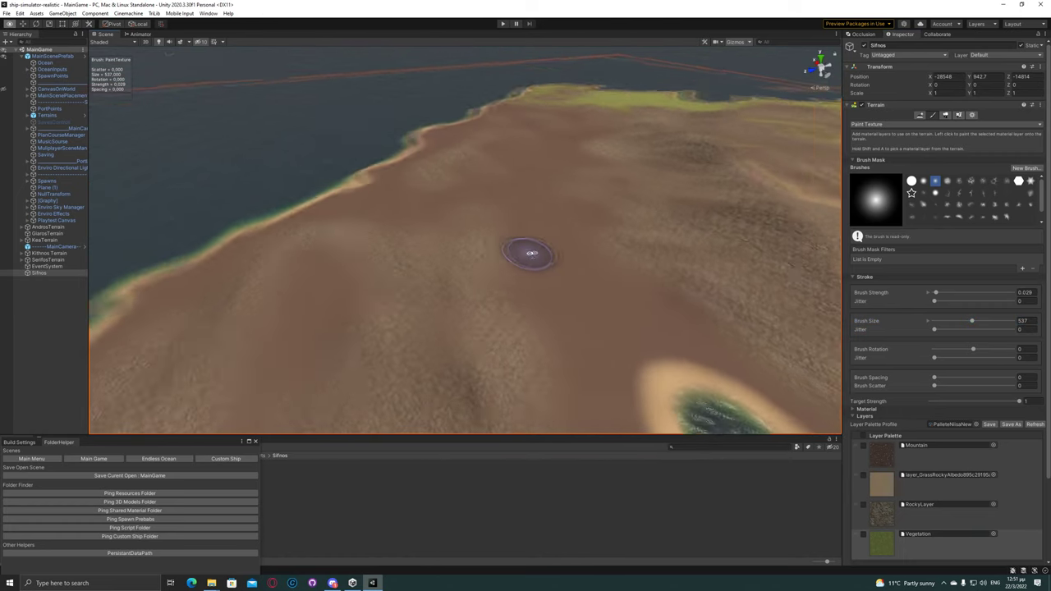
alt+drag(531, 253, 758, 293)
drag(675, 219, 607, 192)
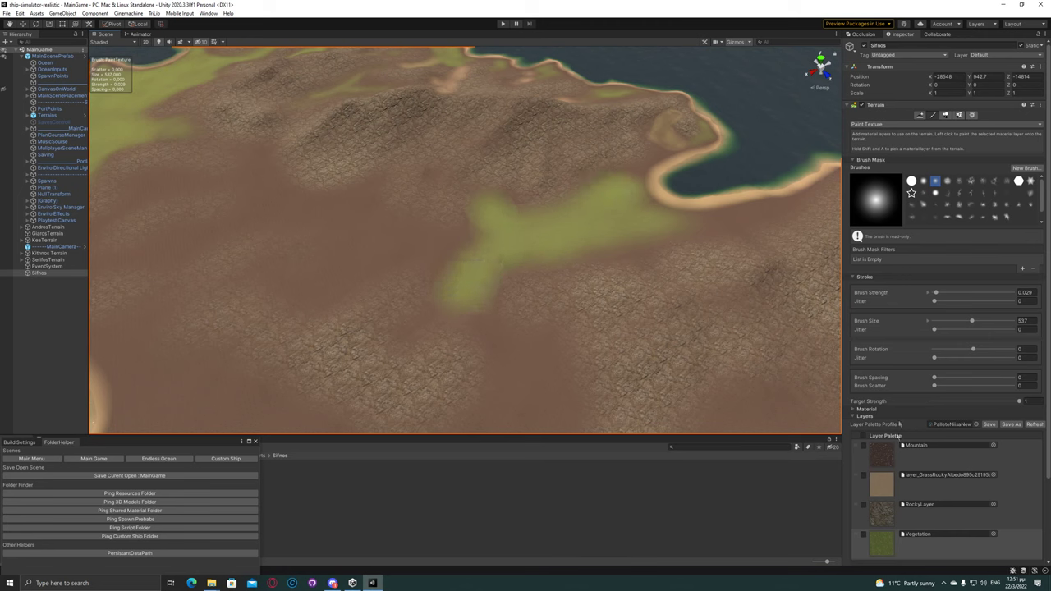
Sweep vegetation strokes across the brown plain, filling the brown patch up toward the shore
drag(608, 343, 480, 308)
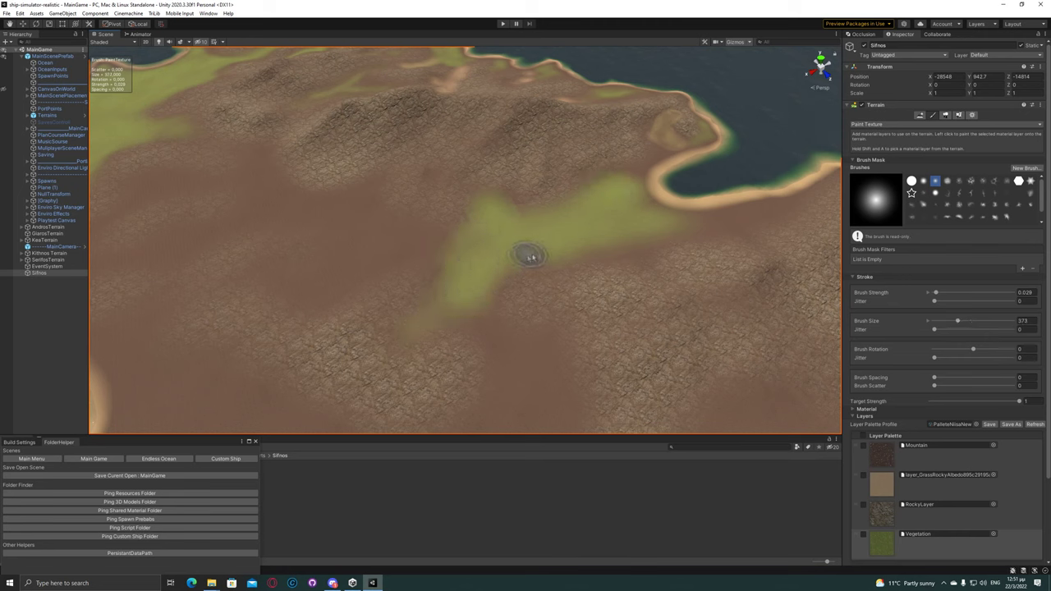
mouse_move(410, 252)
mouse_down()
mouse_move(286, 286)
mouse_move(359, 195)
mouse_up()
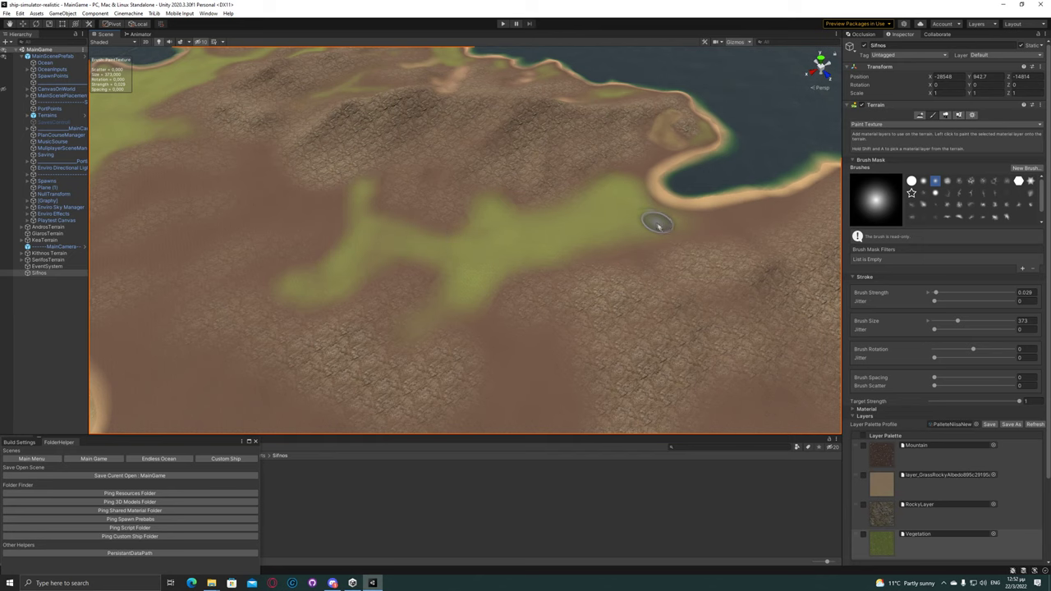
drag(480, 319, 549, 370)
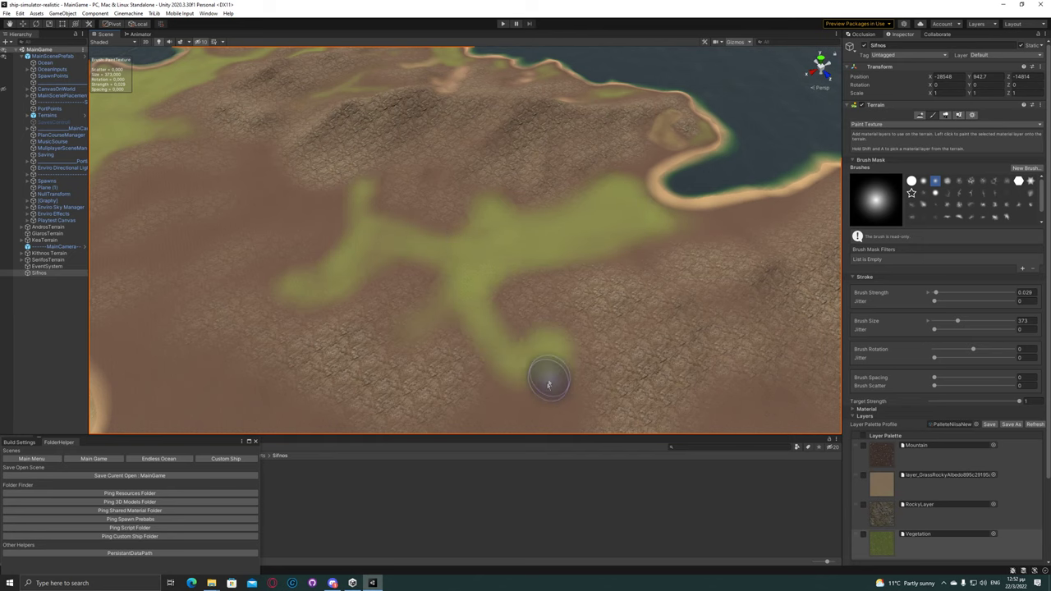
mouse_move(565, 277)
mouse_down()
mouse_move(557, 353)
mouse_move(537, 244)
mouse_move(551, 272)
mouse_move(528, 246)
mouse_move(444, 291)
mouse_move(493, 329)
mouse_move(509, 287)
mouse_move(419, 308)
mouse_move(241, 162)
mouse_move(215, 205)
mouse_move(278, 217)
mouse_move(217, 197)
mouse_up()
mouse_move(216, 196)
mouse_down()
mouse_move(237, 213)
mouse_move(301, 228)
mouse_up()
drag(301, 227, 231, 202)
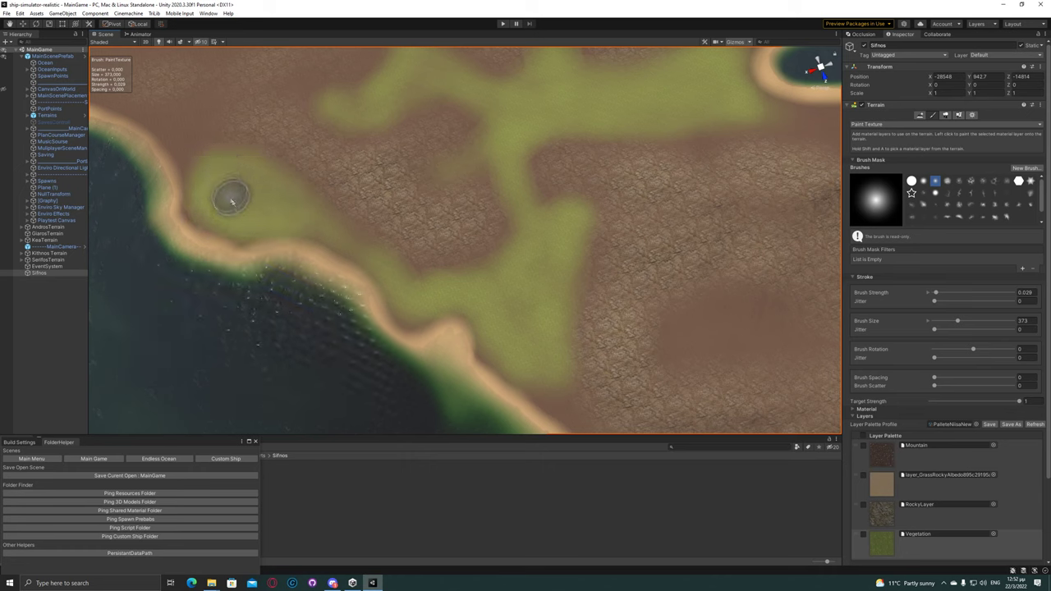
mouse_move(205, 142)
mouse_down()
mouse_move(175, 129)
mouse_move(206, 205)
mouse_move(314, 221)
mouse_up()
Paint curved vegetation strokes near another coast and across the interior plain
mouse_move(539, 284)
right_down()
mouse_move(657, 323)
mouse_move(591, 171)
right_up()
drag(521, 117, 553, 129)
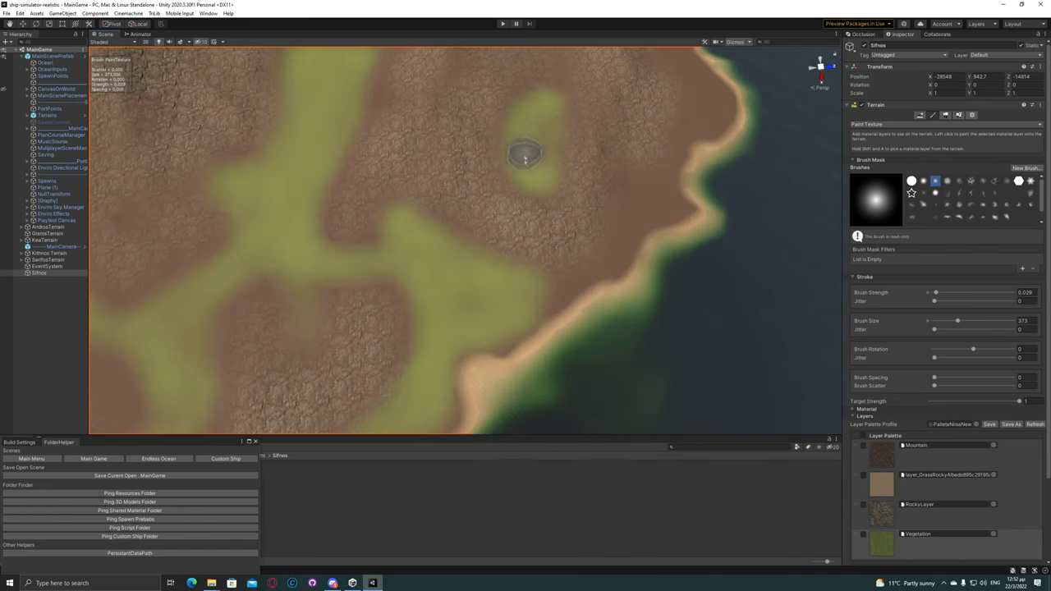
mouse_move(541, 156)
right_down()
mouse_move(301, 159)
mouse_move(399, 157)
mouse_move(312, 183)
right_up()
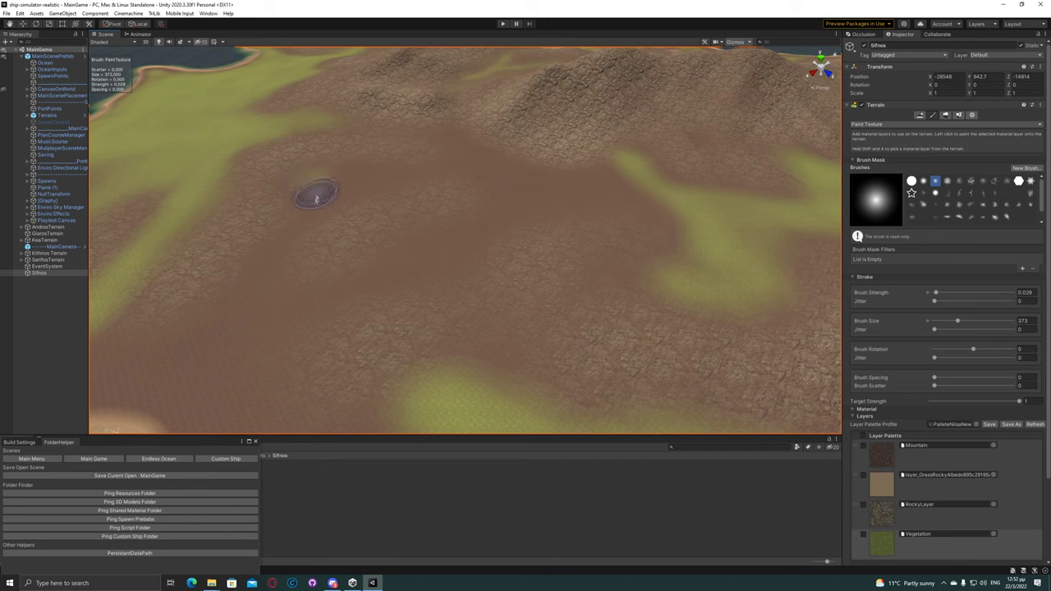
mouse_move(330, 310)
mouse_down()
mouse_move(457, 241)
mouse_move(291, 295)
mouse_move(358, 182)
mouse_move(461, 142)
mouse_move(634, 191)
mouse_up()
mouse_move(561, 194)
mouse_down()
mouse_move(499, 176)
mouse_move(606, 188)
mouse_move(633, 274)
mouse_move(478, 371)
mouse_up()
scroll(485, 312, down, 3)
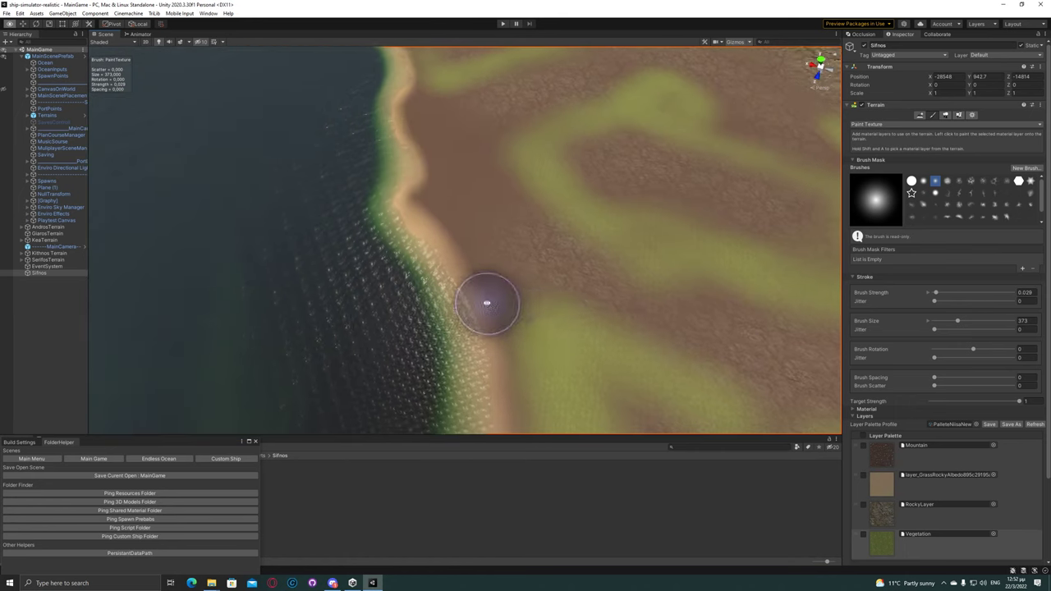
Paint green vegetation along the shoreline with the brush reduced to 242
click(944, 320)
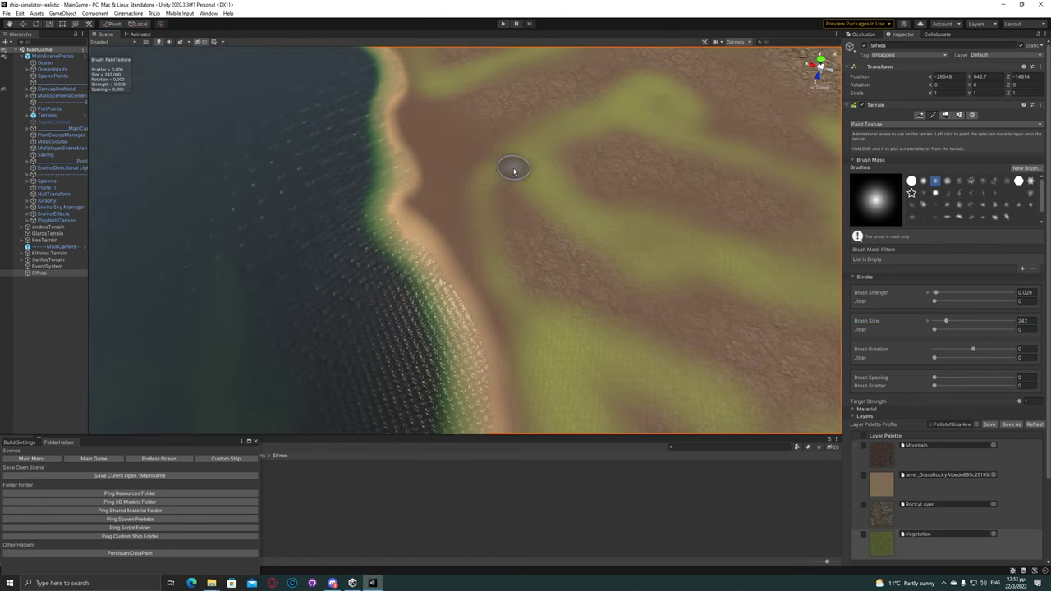
mouse_move(514, 179)
mouse_down()
mouse_move(427, 200)
mouse_move(504, 148)
mouse_move(440, 134)
mouse_up()
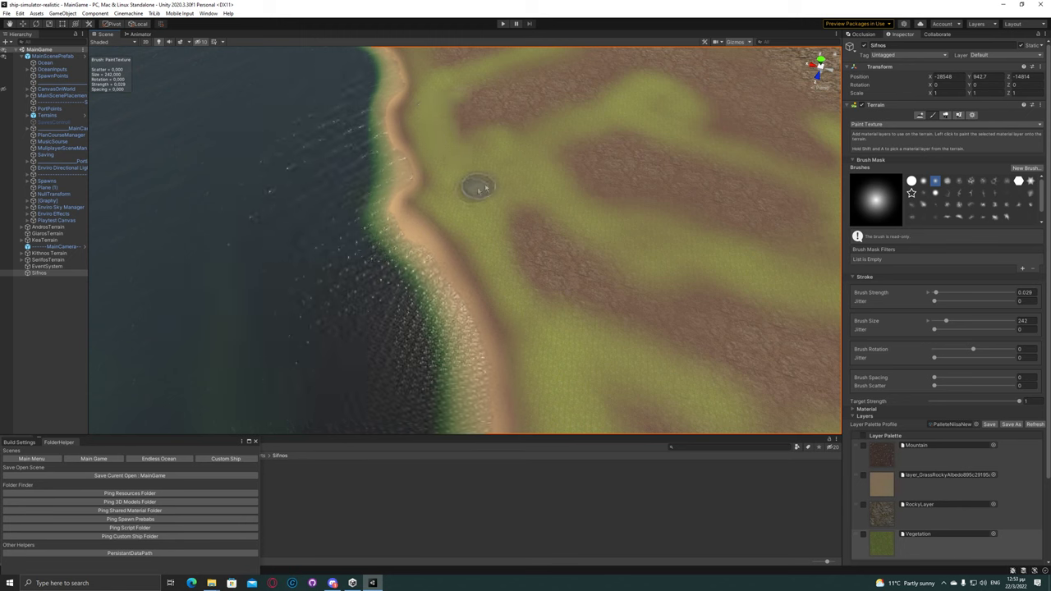
click(890, 453)
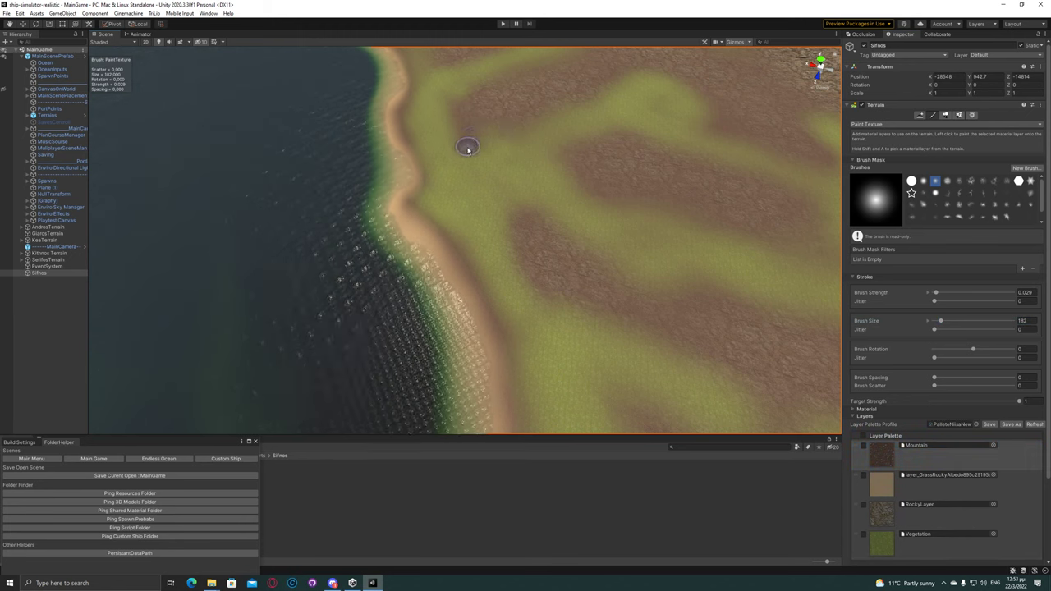
Paint Mountain rock over the inland green patch with the brush enlarged to 336
click(954, 321)
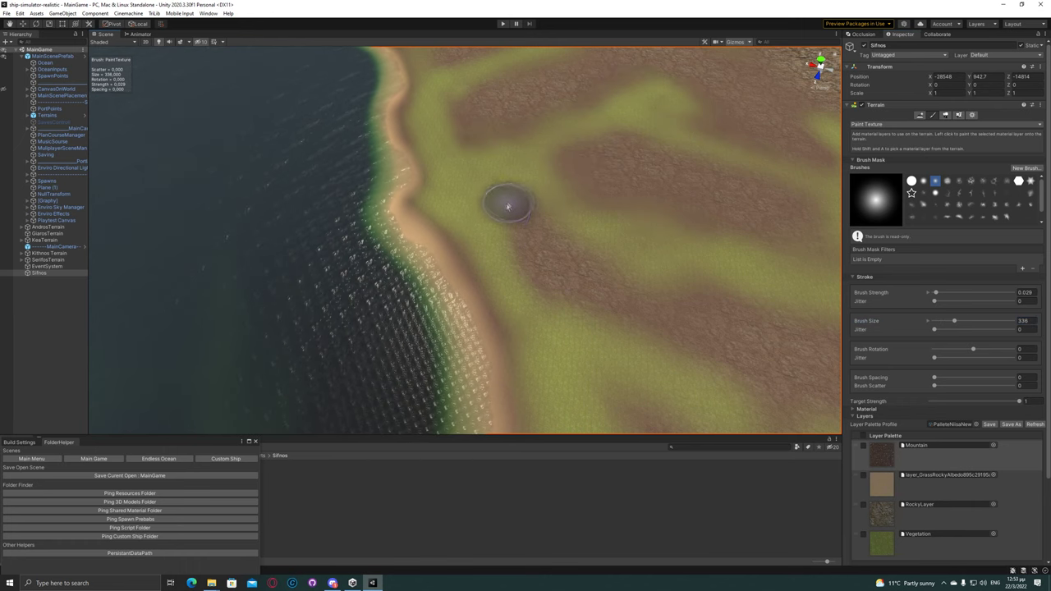
right_drag(646, 288, 548, 210)
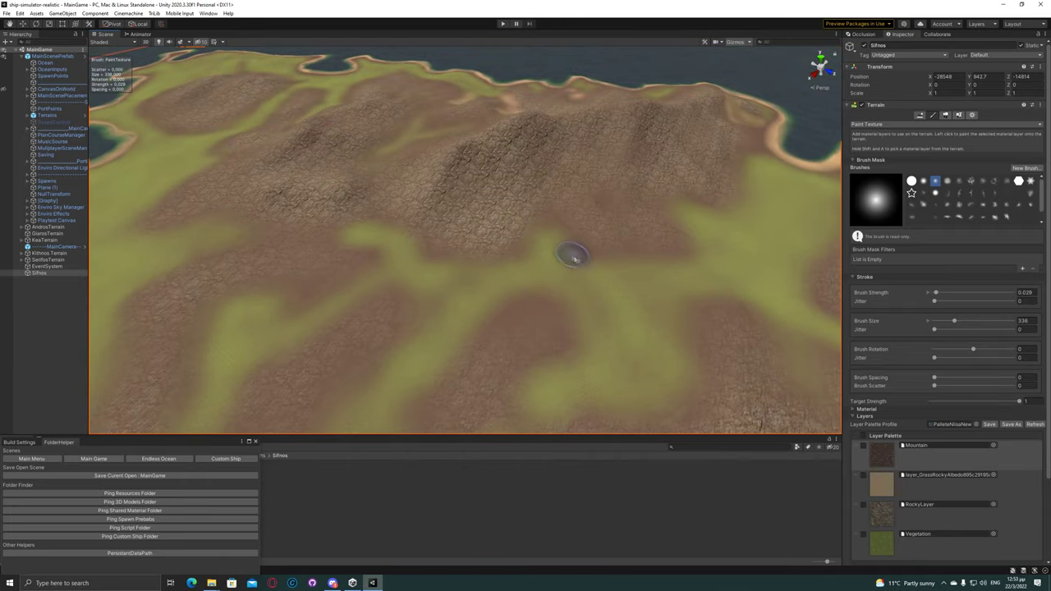
right_drag(721, 217, 279, 235)
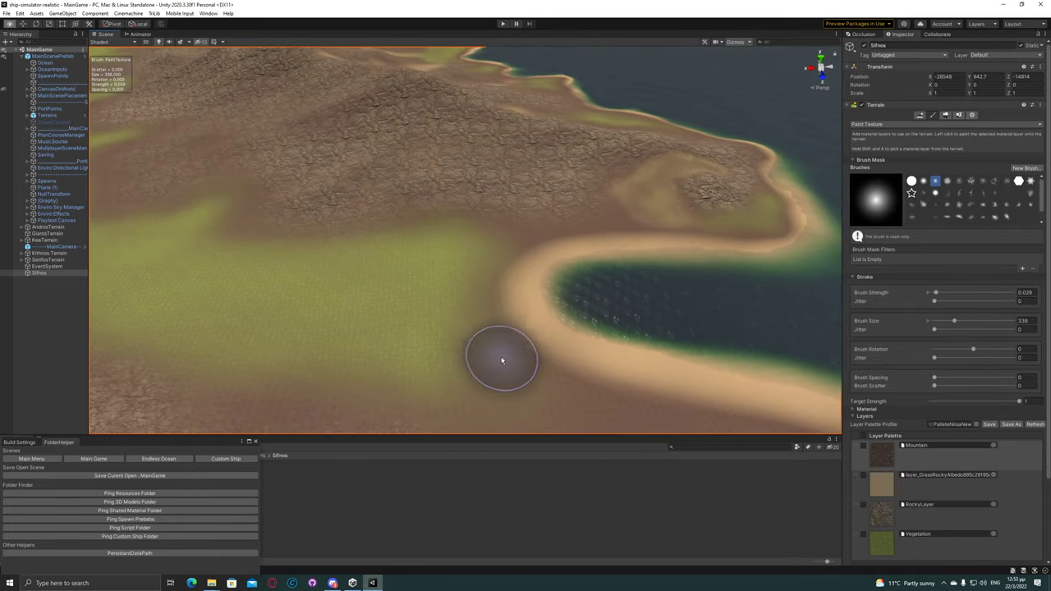
scroll(493, 353, up, 5)
right_drag(207, 228, 383, 205)
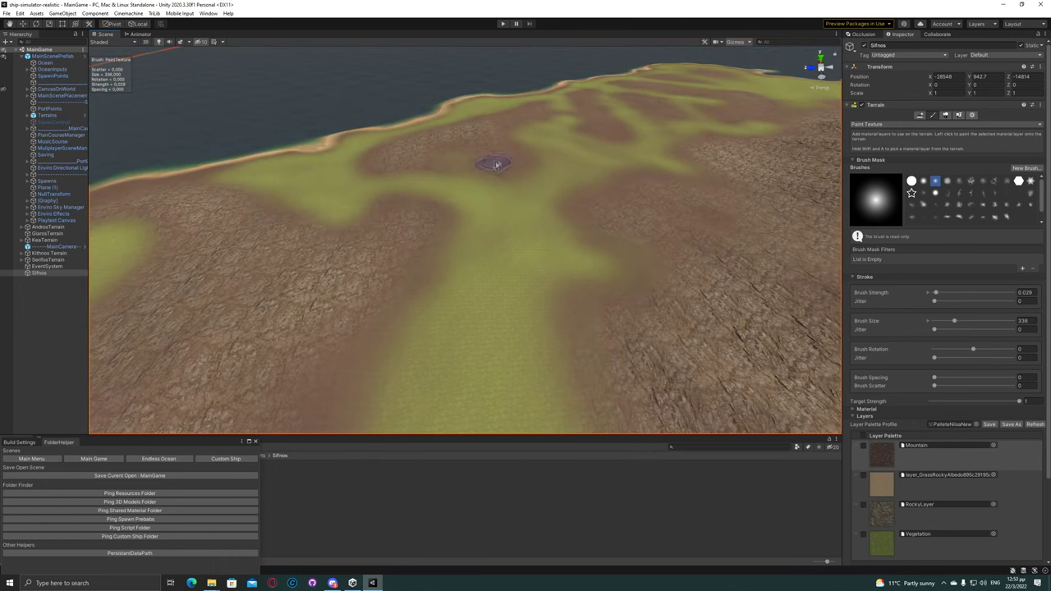
scroll(357, 167, up, 3)
scroll(317, 305, up, 3)
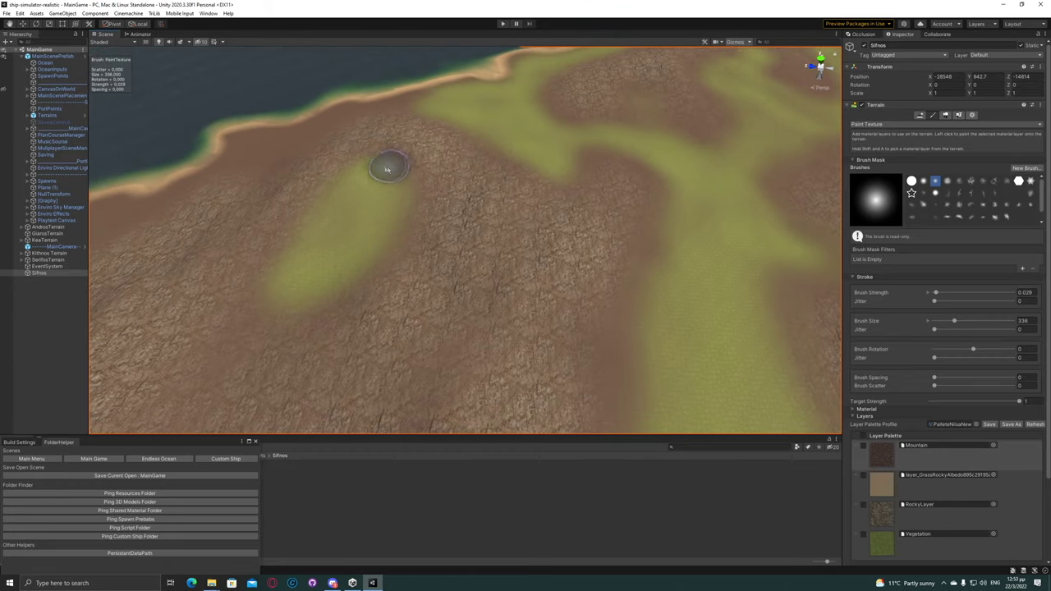
drag(262, 320, 218, 294)
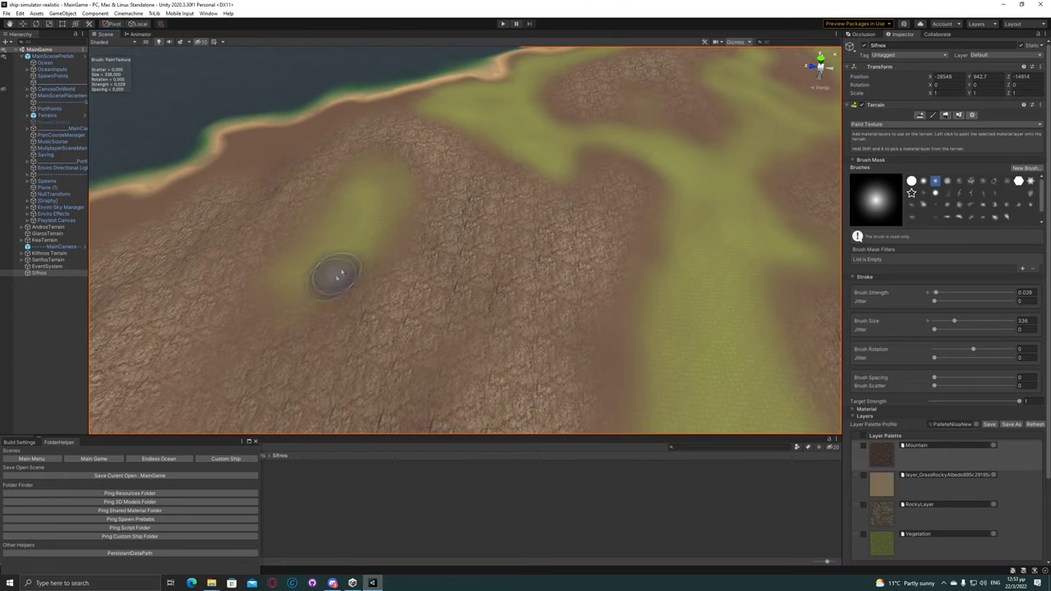
right_drag(217, 294, 599, 244)
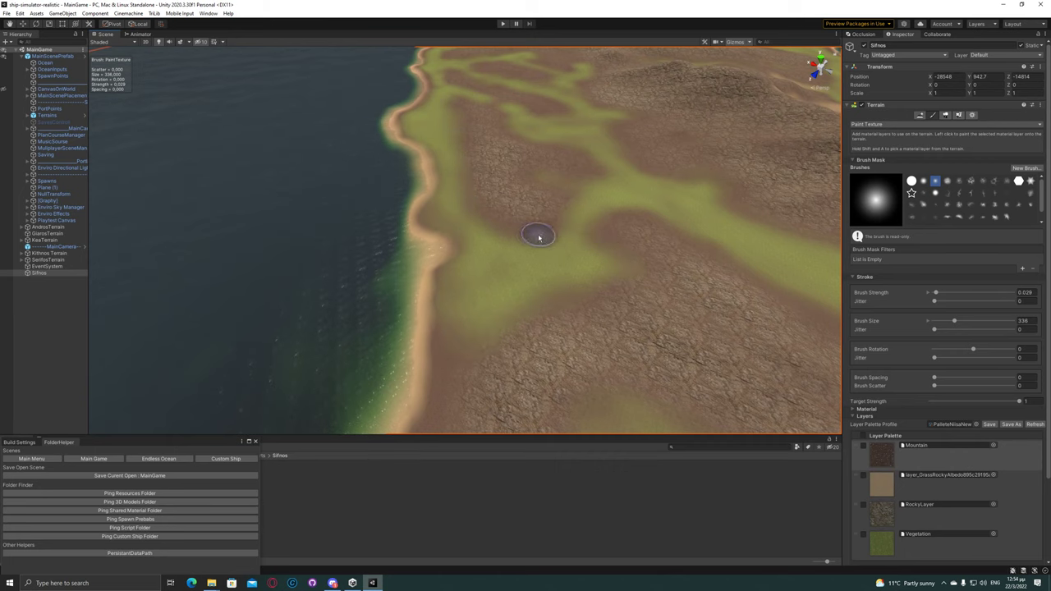
Look along the coastline while switching from the grassy-rock texture to Mountain
right_drag(538, 237, 537, 402)
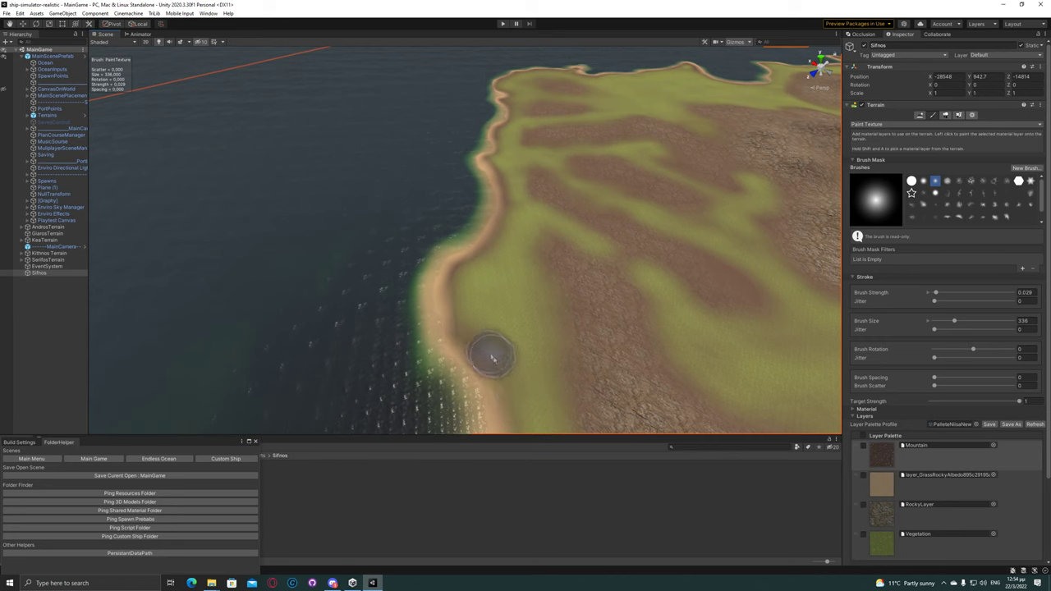
click(878, 487)
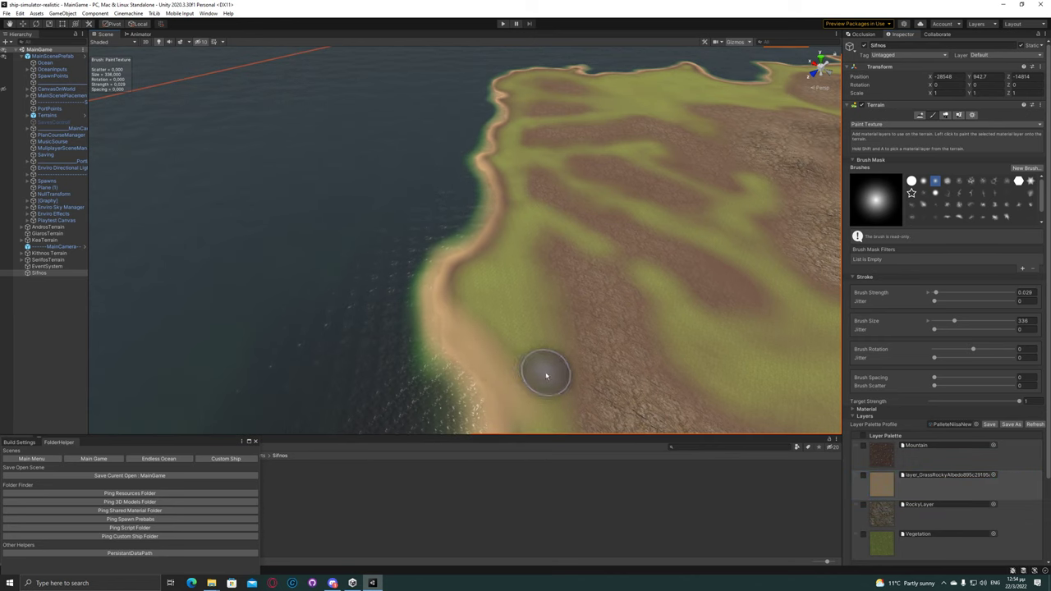
scroll(548, 383, up, 3)
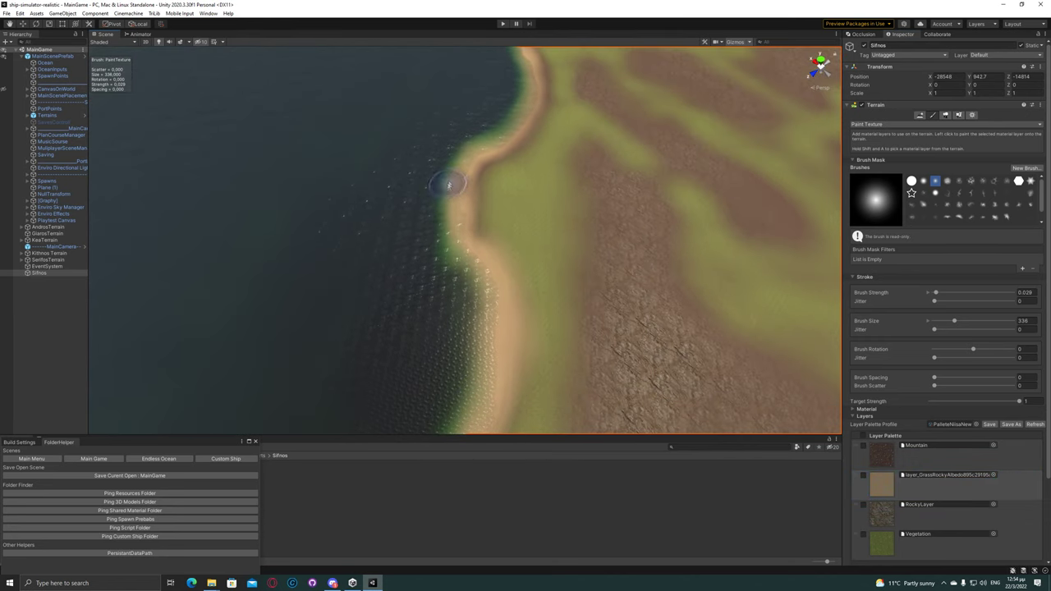
key(shift+a)
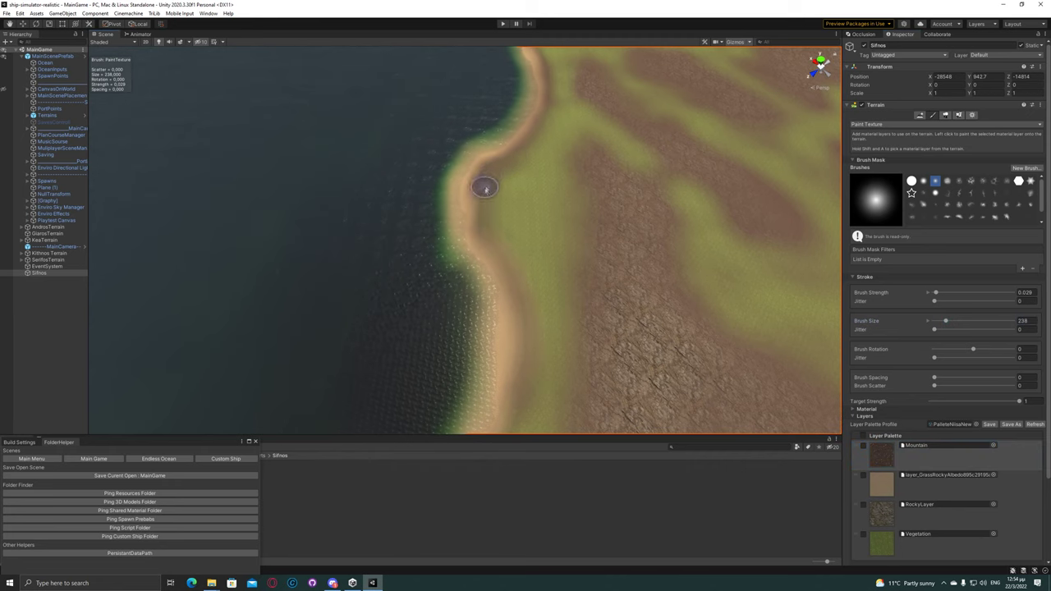
Orbit around the island's shoreline and inland ridge, ending with Vegetation selected
right_drag(542, 138, 534, 220)
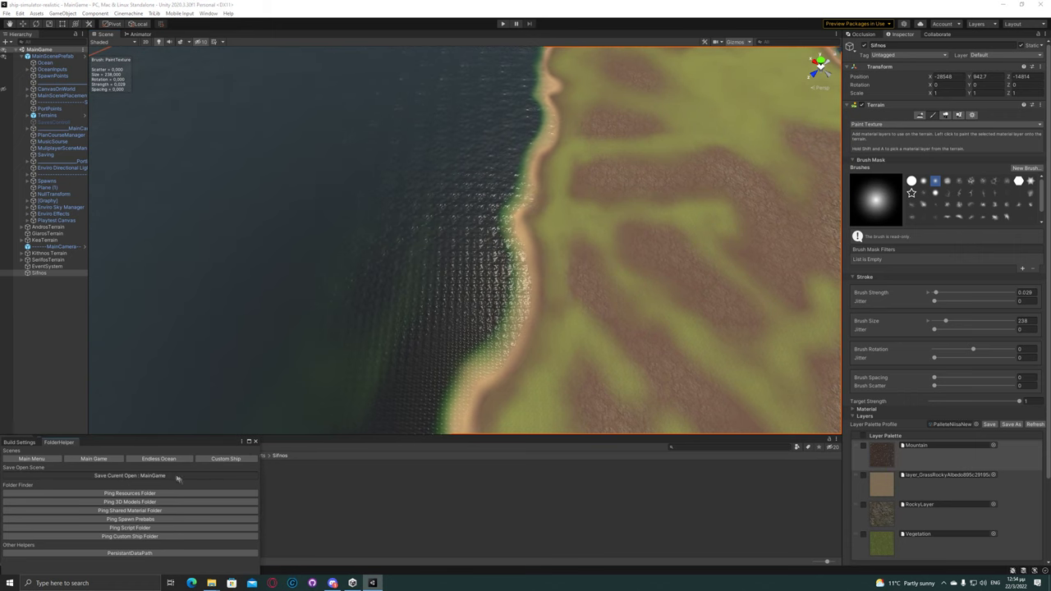
right_drag(545, 205, 562, 240)
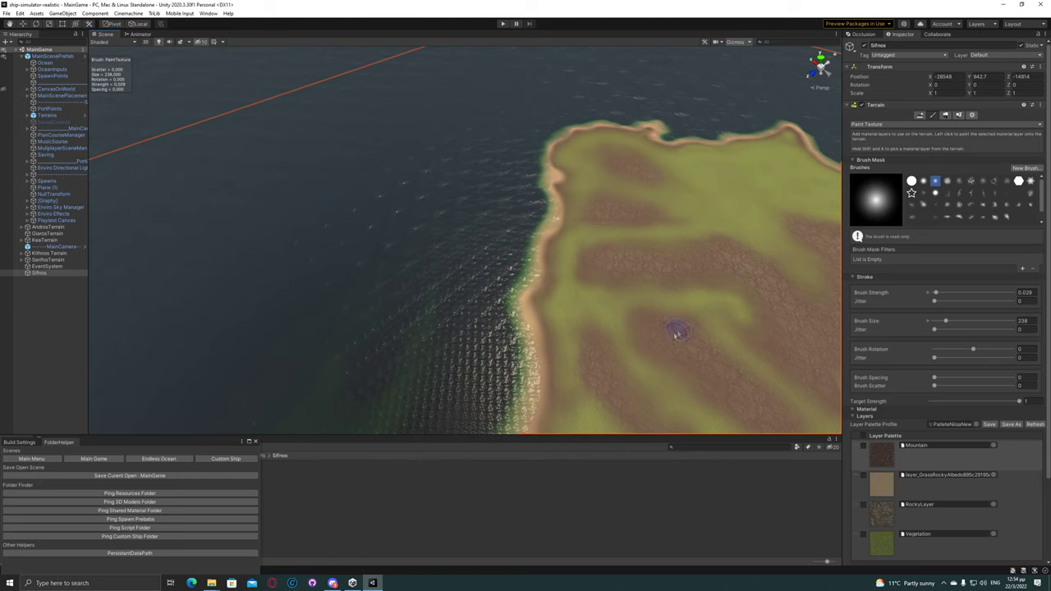
right_drag(675, 333, 390, 344)
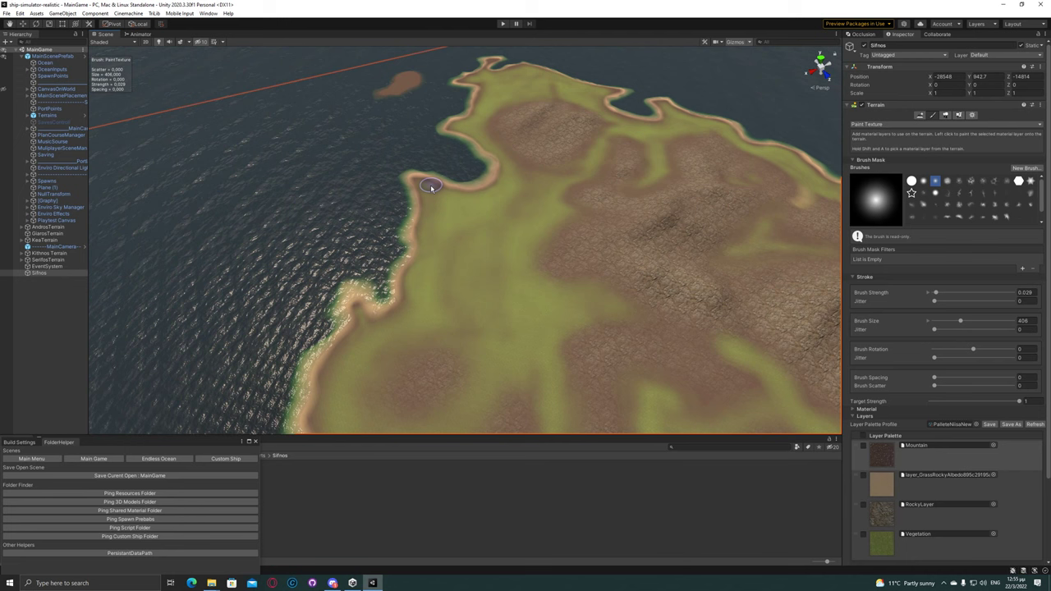
alt+drag(668, 296, 399, 261)
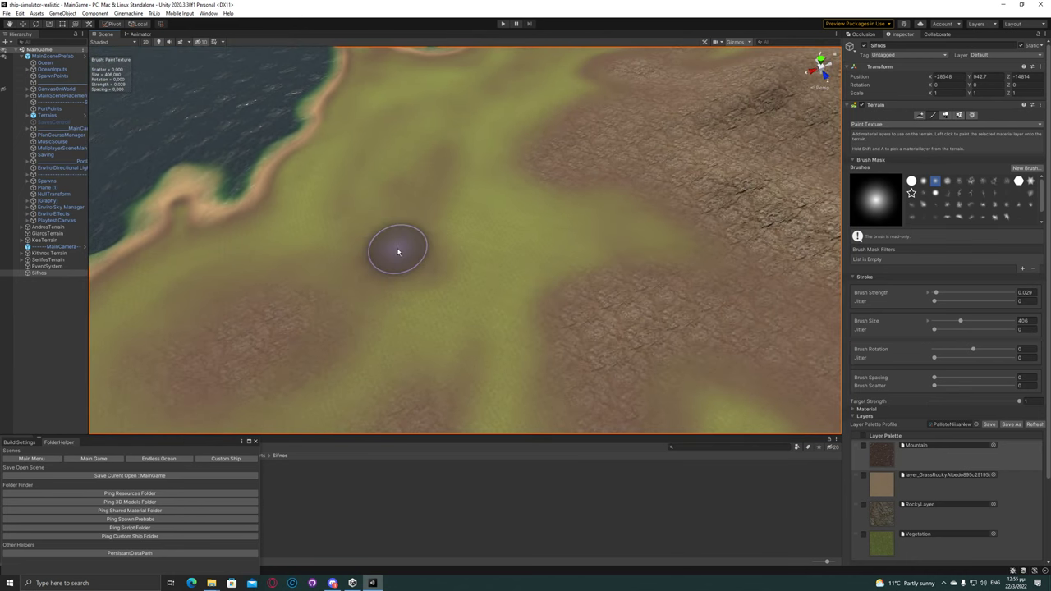
key(shift+a)
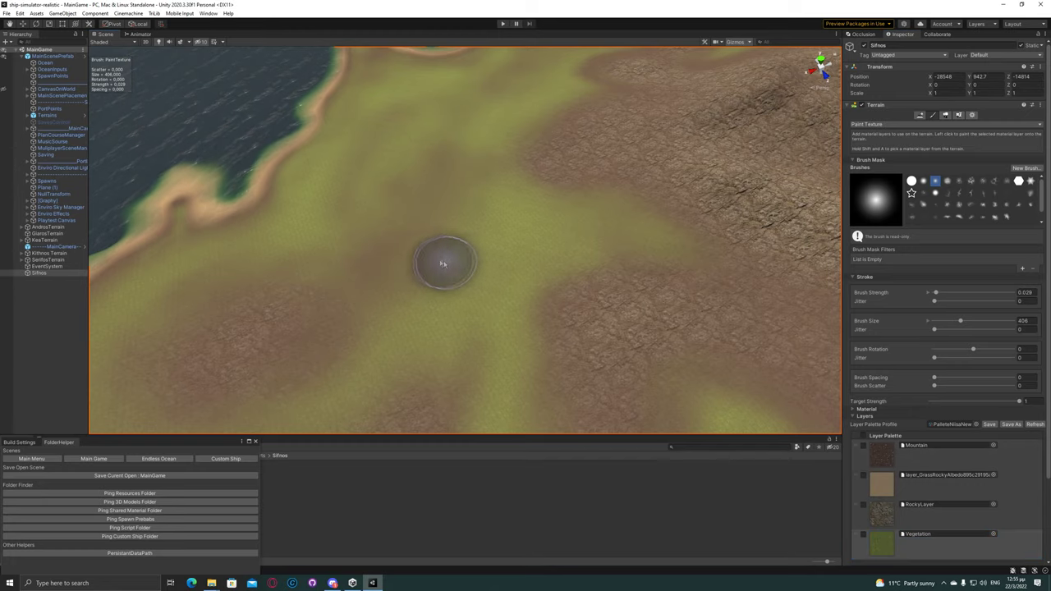
alt+drag(459, 161, 483, 297)
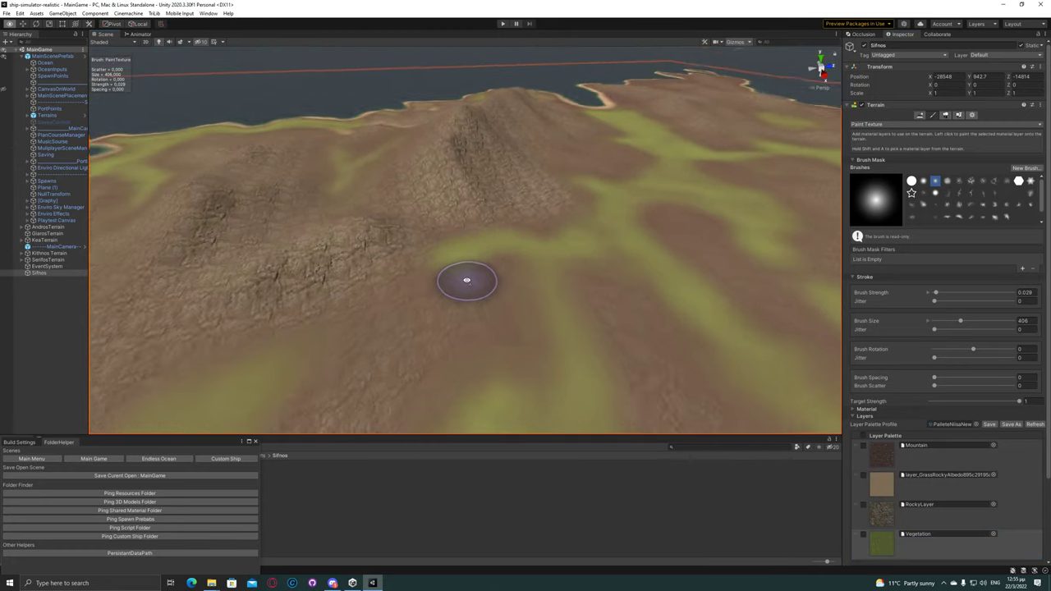
Paint a tan GrassRocky track over the green hillside streak, then select RockyLayer at brush size 158
click(895, 485)
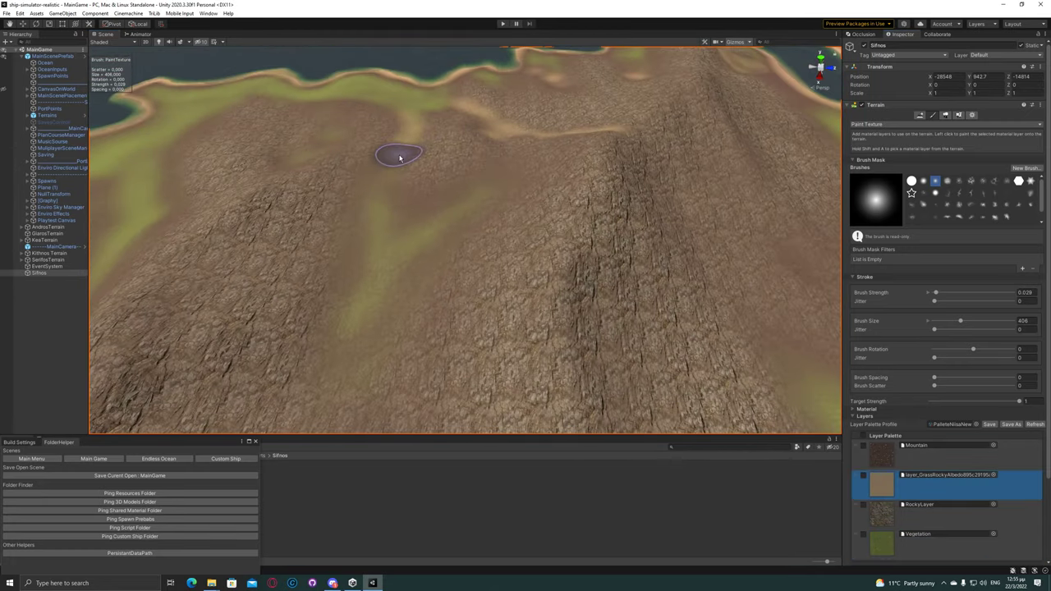
drag(375, 225, 364, 321)
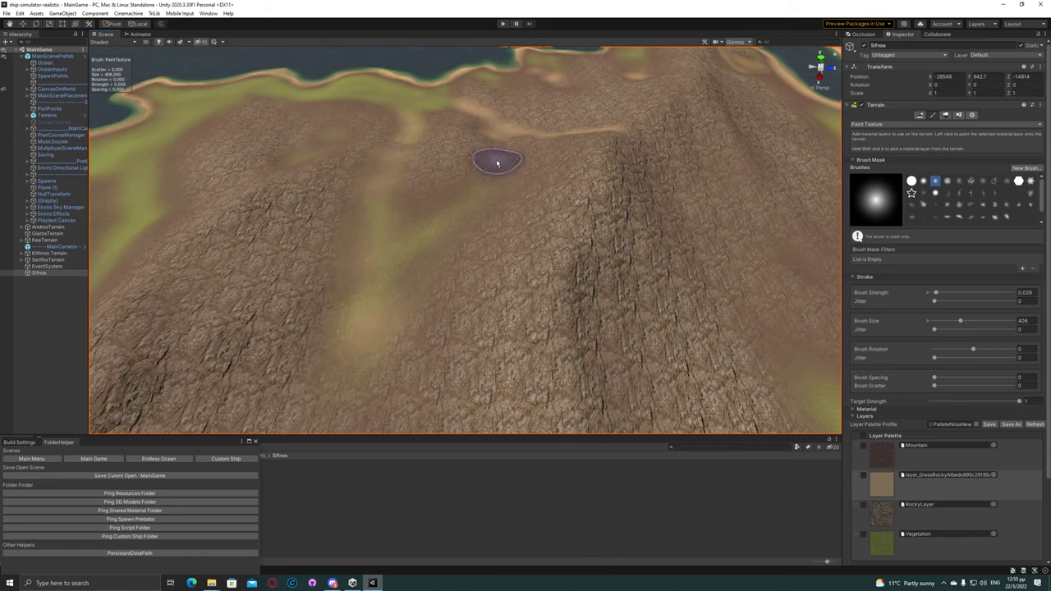
alt+drag(497, 163, 647, 220)
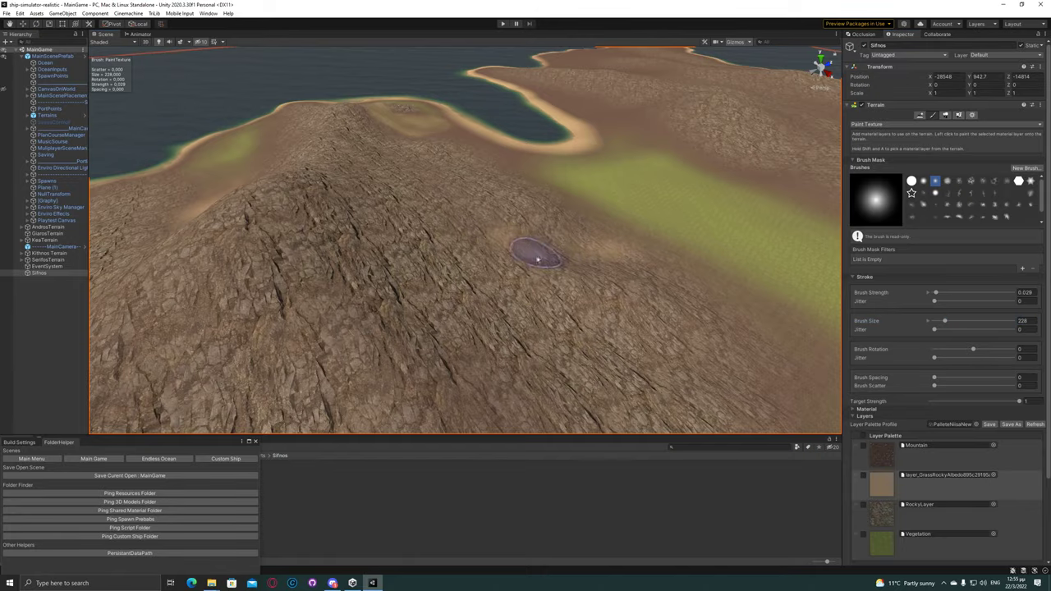
mouse_move(519, 262)
alt+mouse_down()
mouse_move(718, 235)
mouse_move(546, 238)
alt+mouse_up()
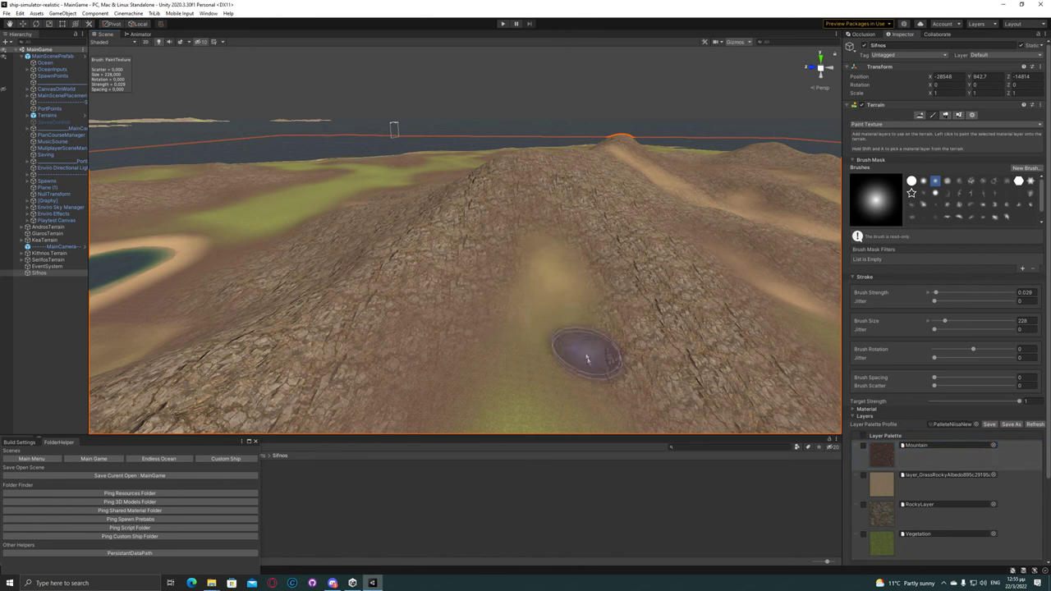
click(896, 502)
click(939, 322)
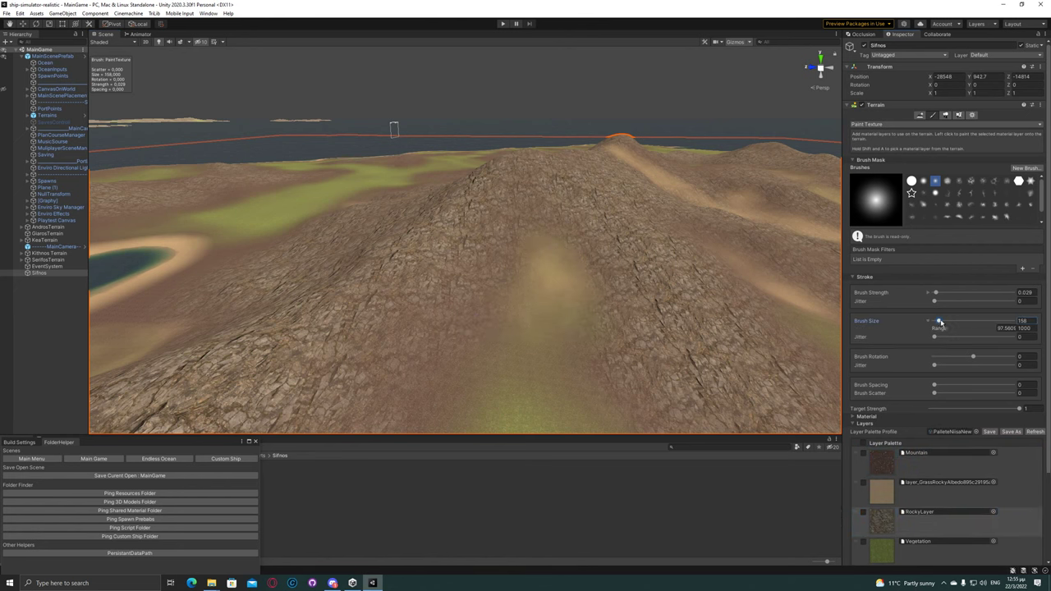